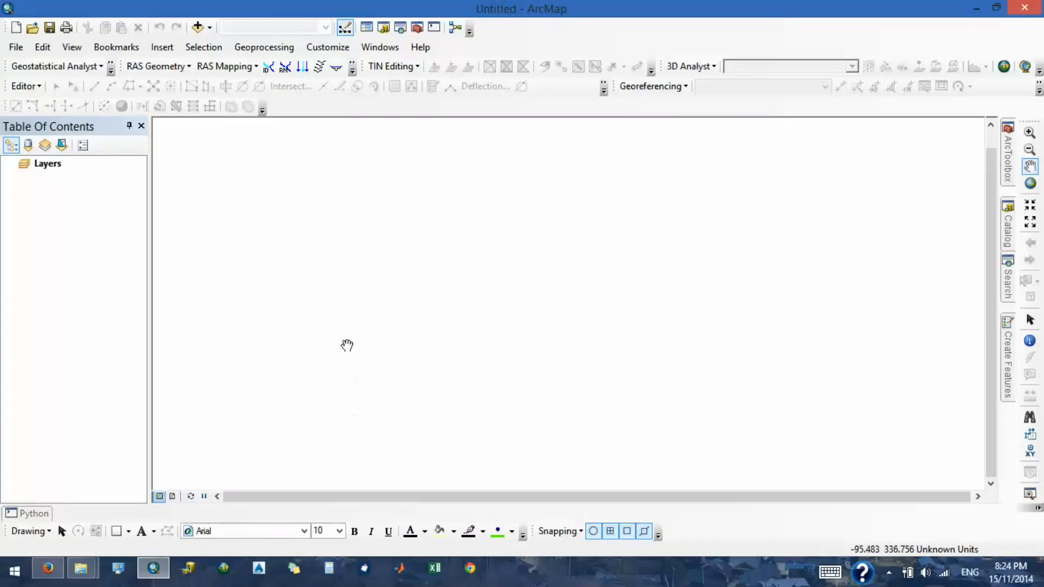
Open the points workbook from the desktop's GIS_Map_Making folder in Excel.
{"action": "left_click", "coordinate": [152, 576]}
{"action": "double_click", "coordinate": [942, 231]}
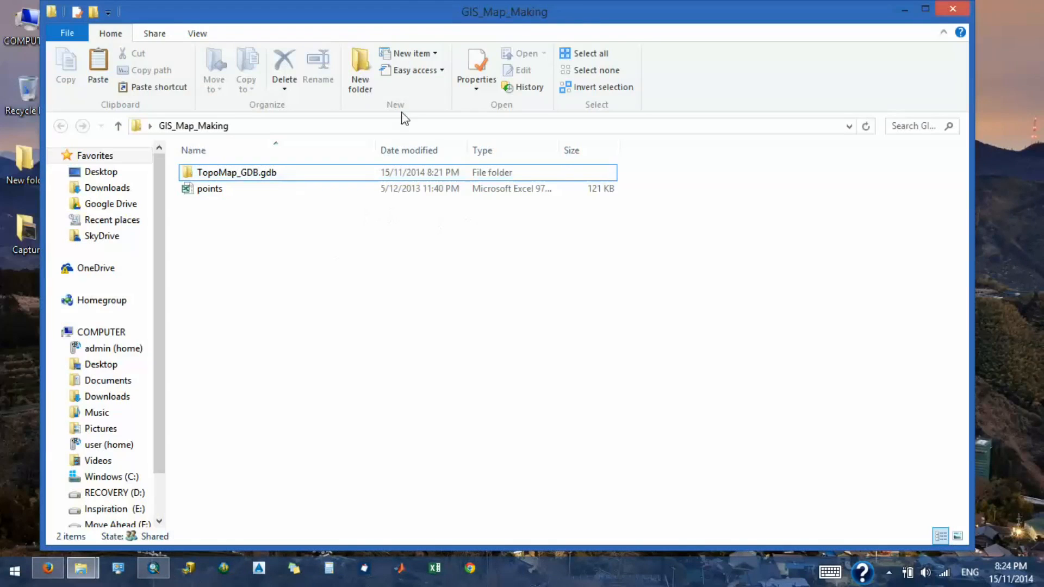
{"action": "double_click", "coordinate": [574, 8]}
{"action": "double_click", "coordinate": [205, 181]}
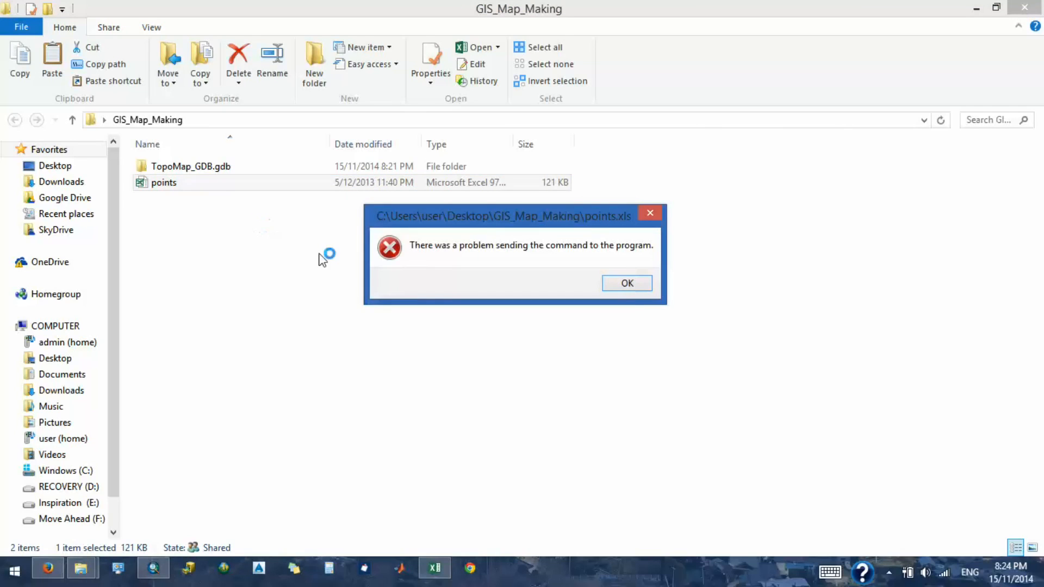
{"action": "left_click", "coordinate": [631, 284]}
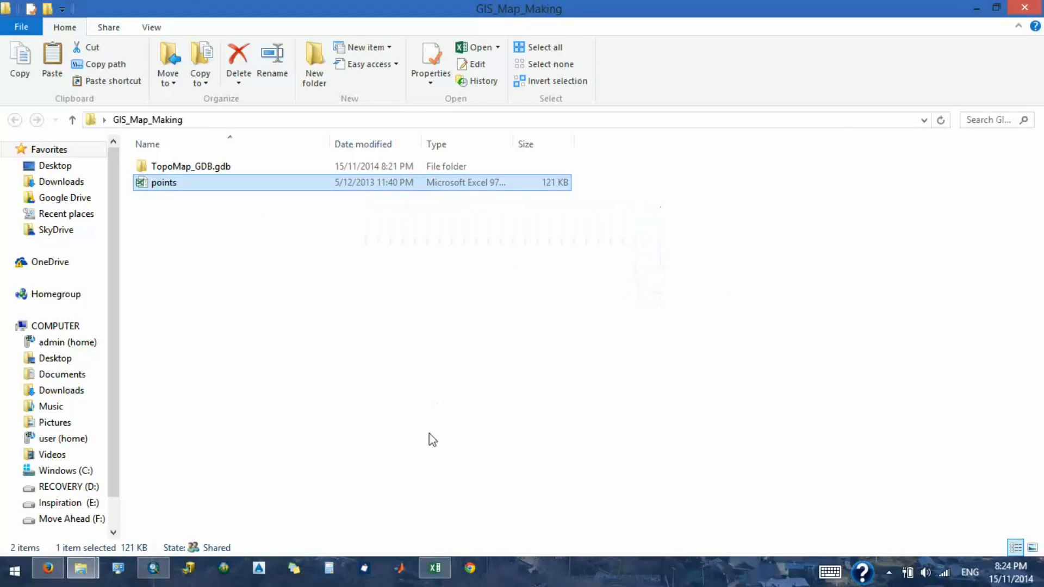
{"action": "double_click", "coordinate": [366, 185]}
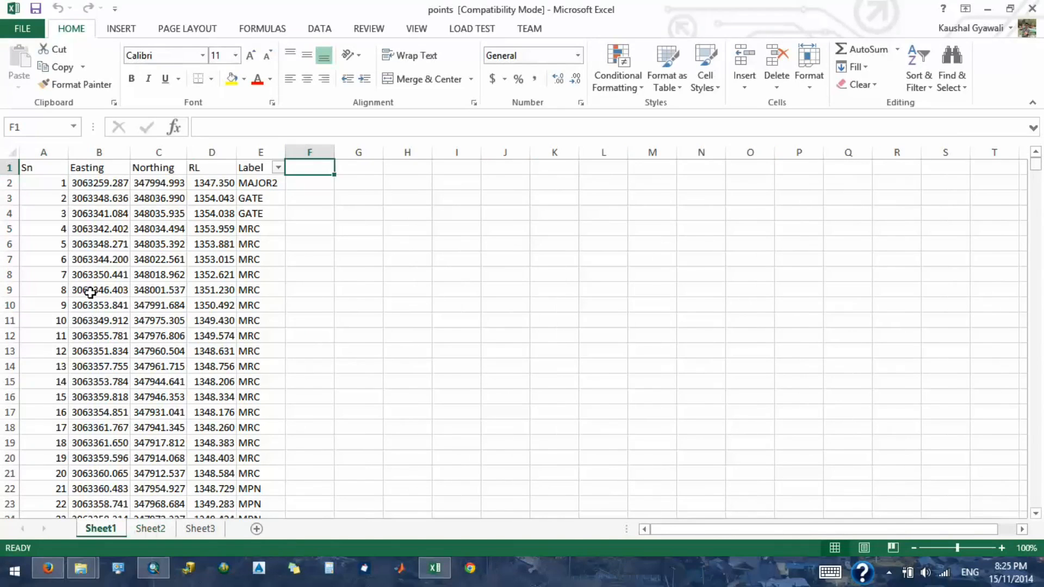
Look through the survey point records on Sheet1 and return to the first row.
{"action": "scroll", "coordinate": [139, 276], "scroll_direction": "down", "scroll_amount": 20}
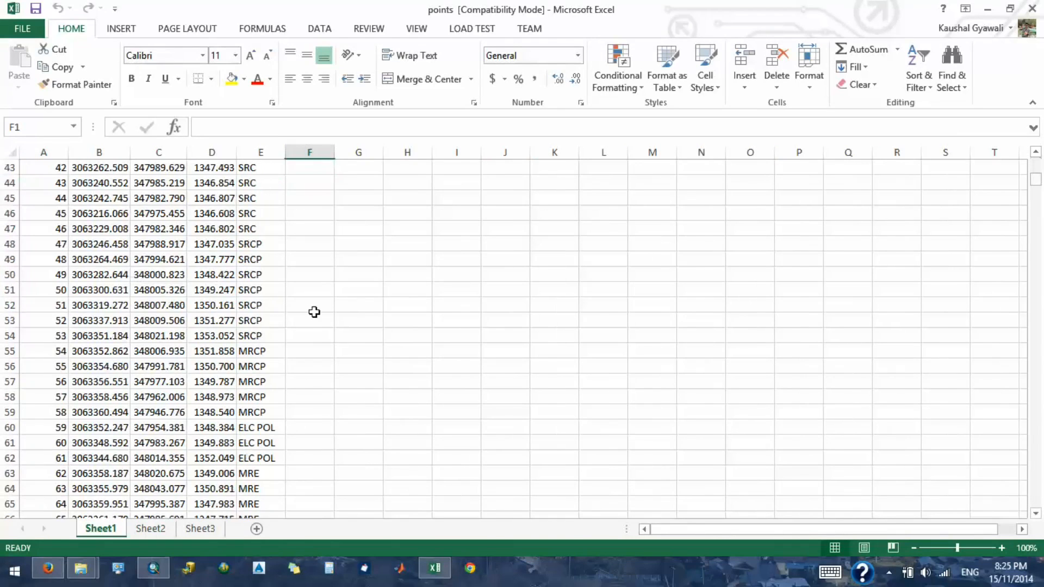
{"action": "scroll", "coordinate": [108, 341], "scroll_direction": "down", "scroll_amount": 8}
{"action": "scroll", "coordinate": [108, 341], "scroll_direction": "up", "scroll_amount": 3}
{"action": "scroll", "coordinate": [109, 340], "scroll_direction": "up", "scroll_amount": 3}
{"action": "scroll", "coordinate": [111, 339], "scroll_direction": "up", "scroll_amount": 20}
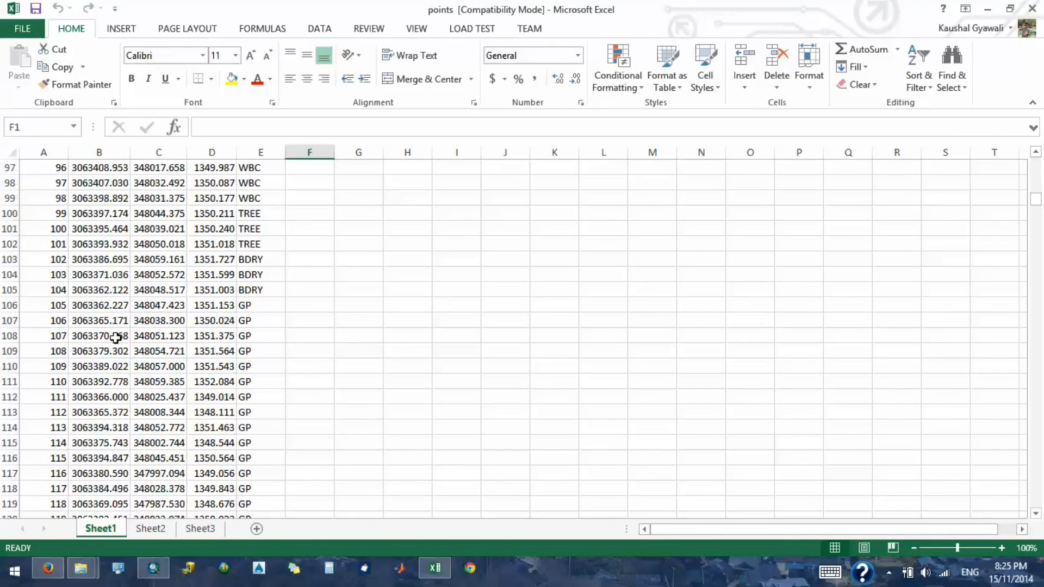
{"action": "left_click_drag", "start_coordinate": [1041, 186], "coordinate": [1036, 161]}
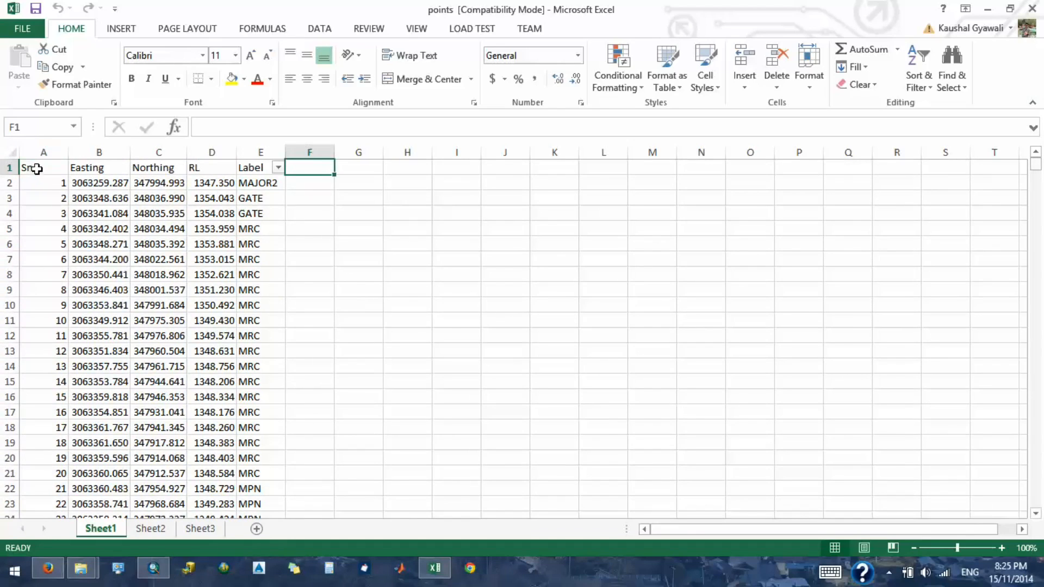
Hide the Sn column on Sheet1.
{"action": "left_click", "coordinate": [49, 147]}
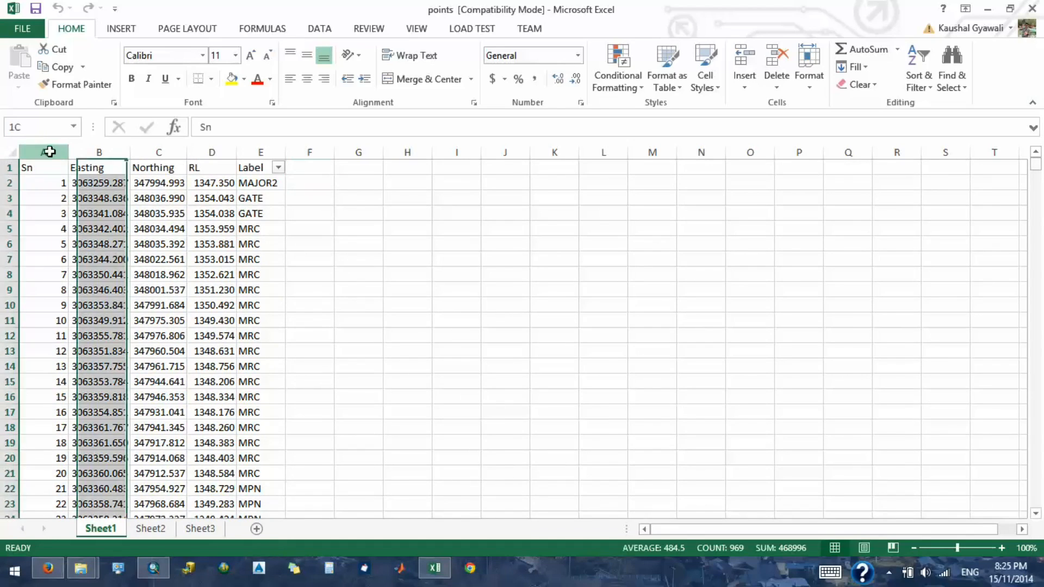
{"action": "right_click", "coordinate": [49, 148]}
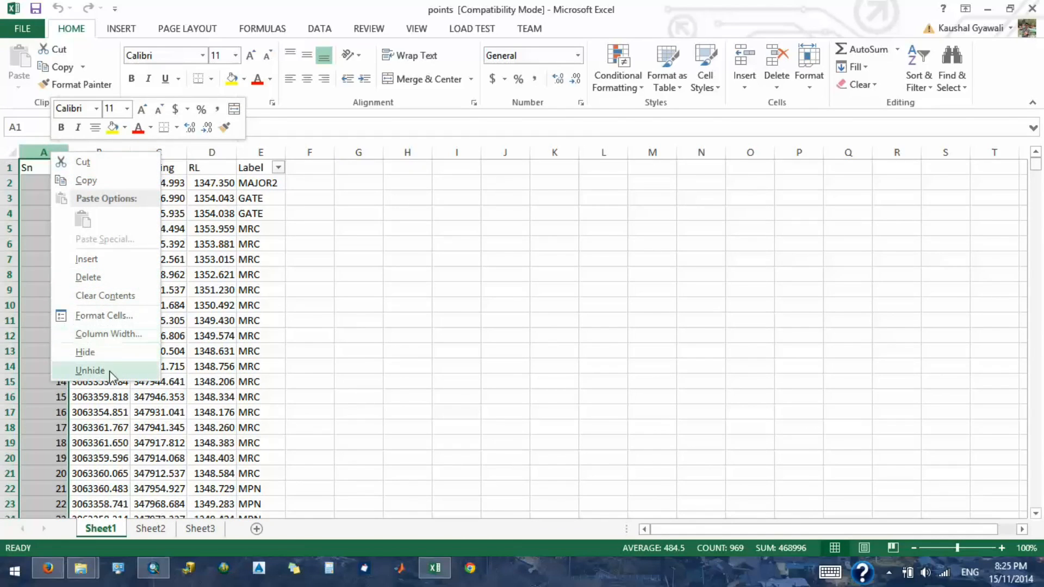
{"action": "left_click", "coordinate": [95, 352]}
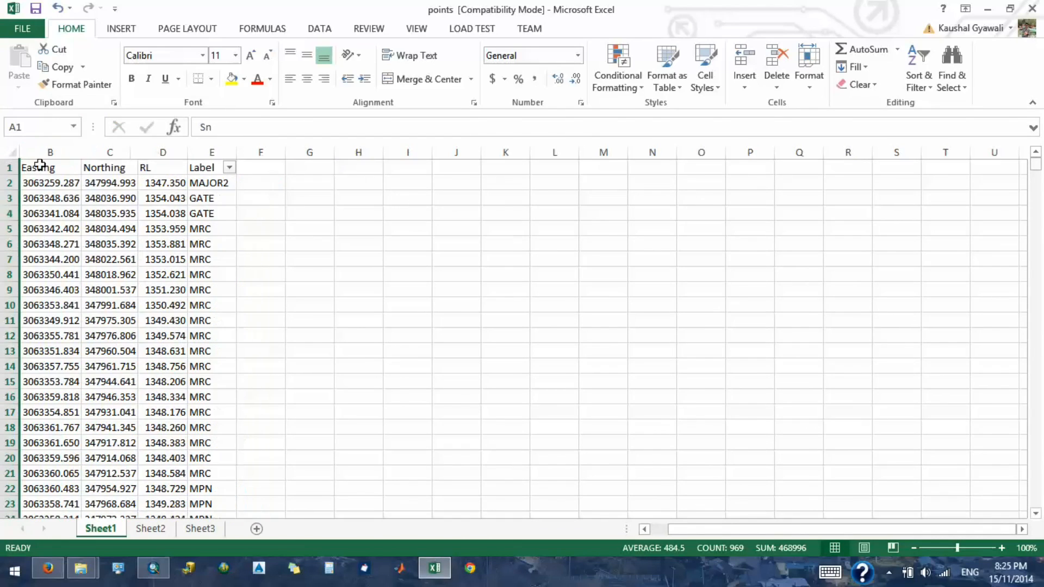
Examine the Easting, Northing, RL and Label headers and the values of the first point record.
{"action": "left_click", "coordinate": [217, 150]}
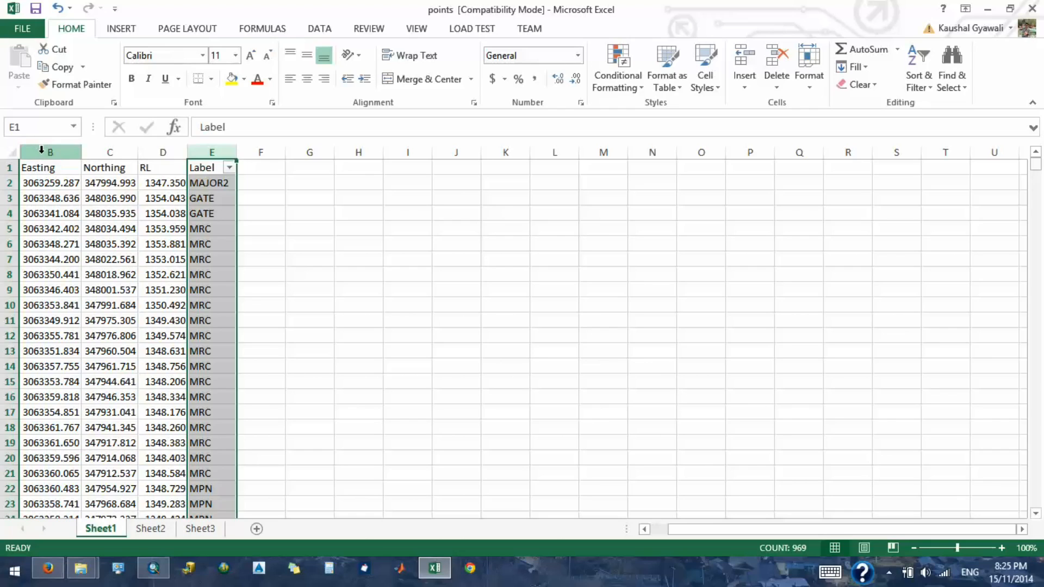
{"action": "left_click", "coordinate": [49, 168]}
{"action": "left_click", "coordinate": [109, 168]}
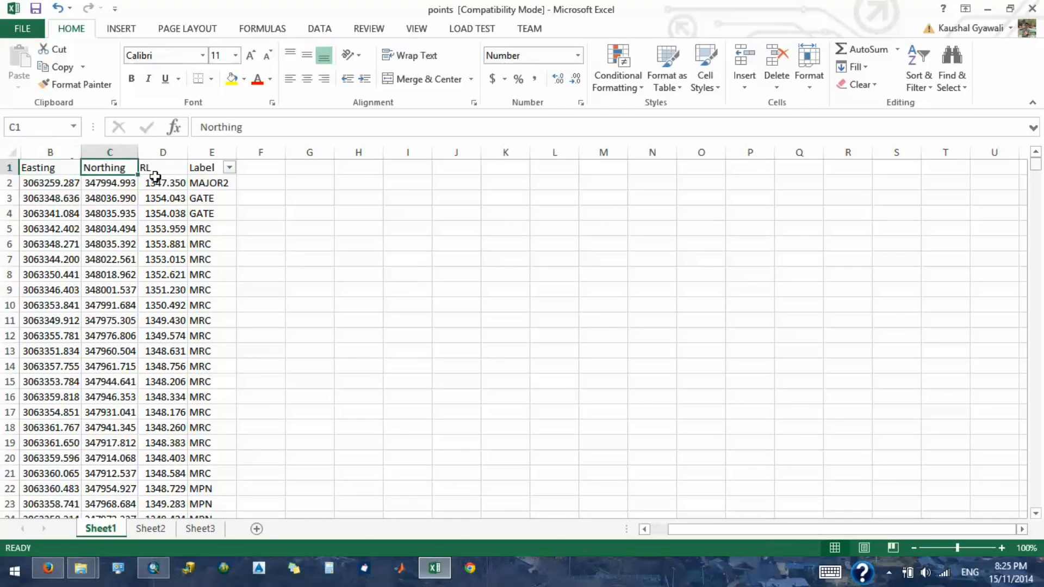
{"action": "left_click", "coordinate": [166, 168]}
{"action": "left_click", "coordinate": [200, 168]}
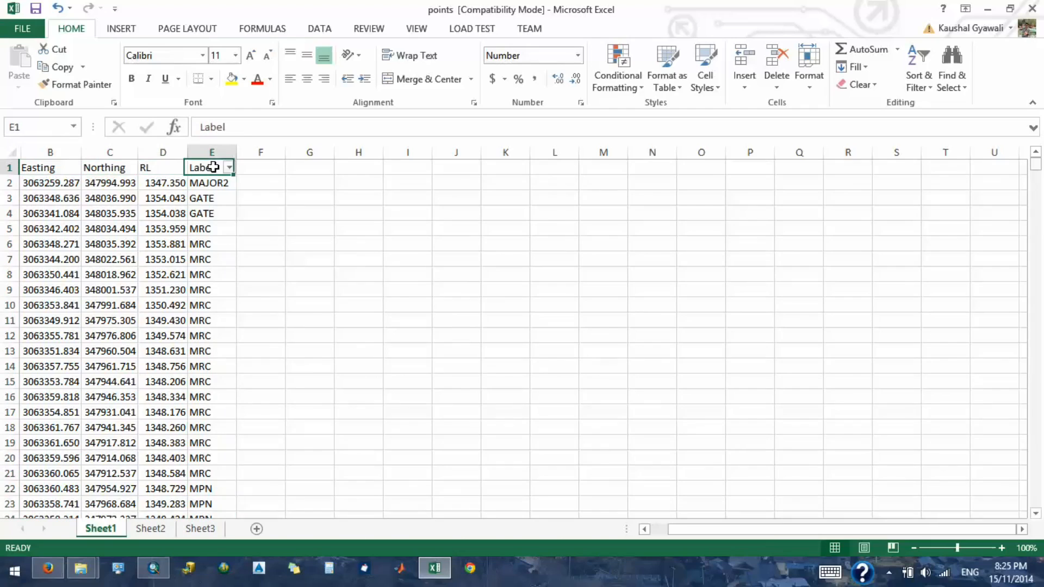
{"action": "left_click", "coordinate": [53, 182]}
{"action": "left_click", "coordinate": [107, 182]}
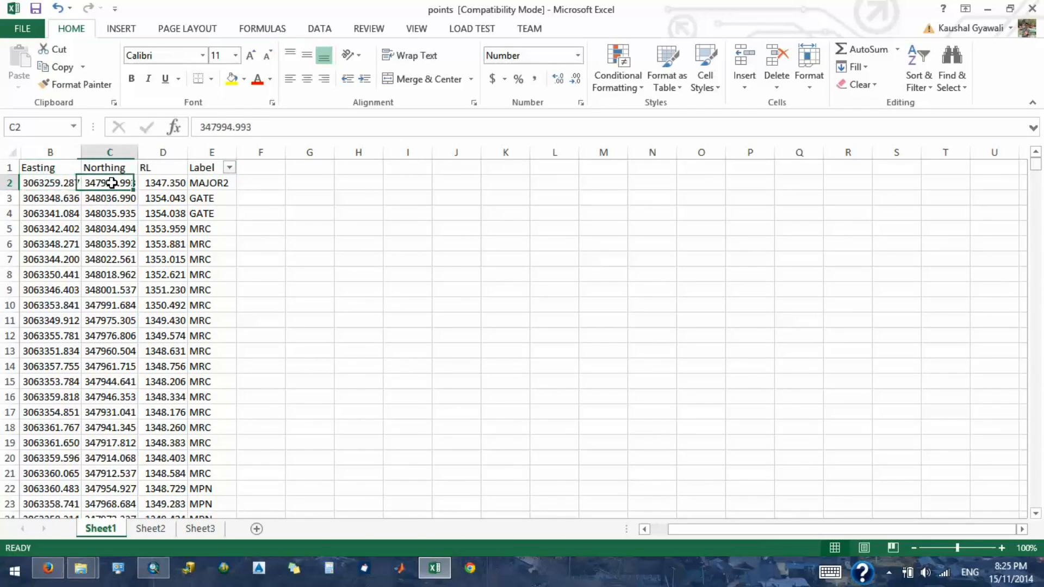
{"action": "left_click", "coordinate": [172, 185]}
{"action": "left_click", "coordinate": [200, 182]}
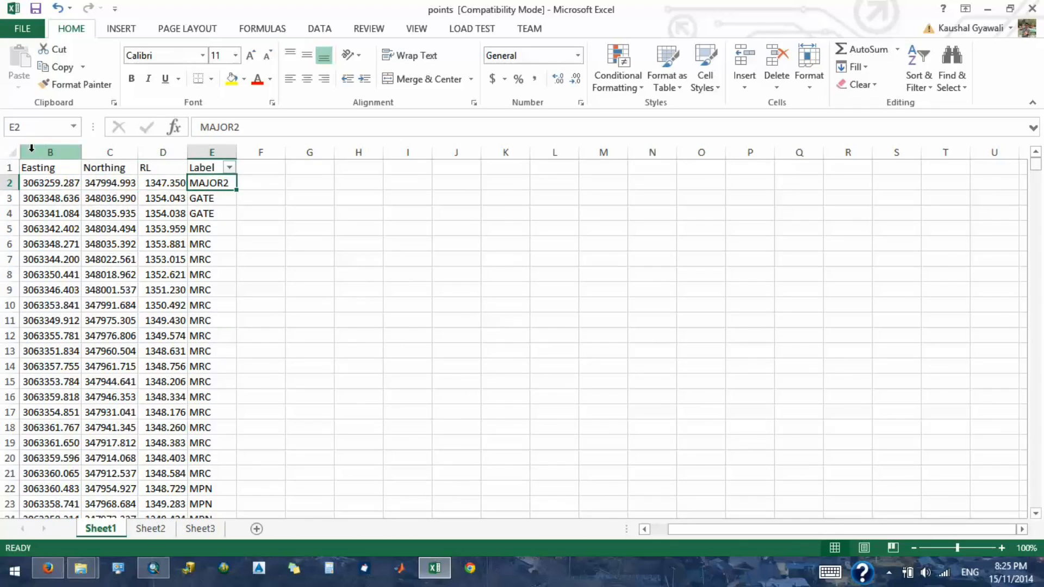
Unhide the Sn column beside Easting and clear the column selection.
{"action": "left_click", "coordinate": [32, 148]}
{"action": "right_click", "coordinate": [26, 155]}
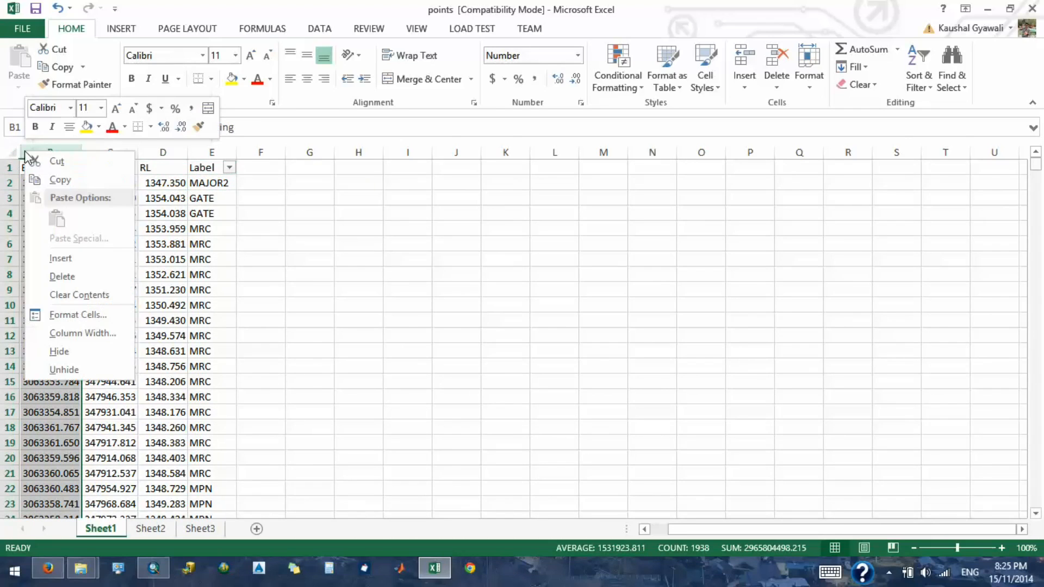
{"action": "left_click", "coordinate": [72, 370]}
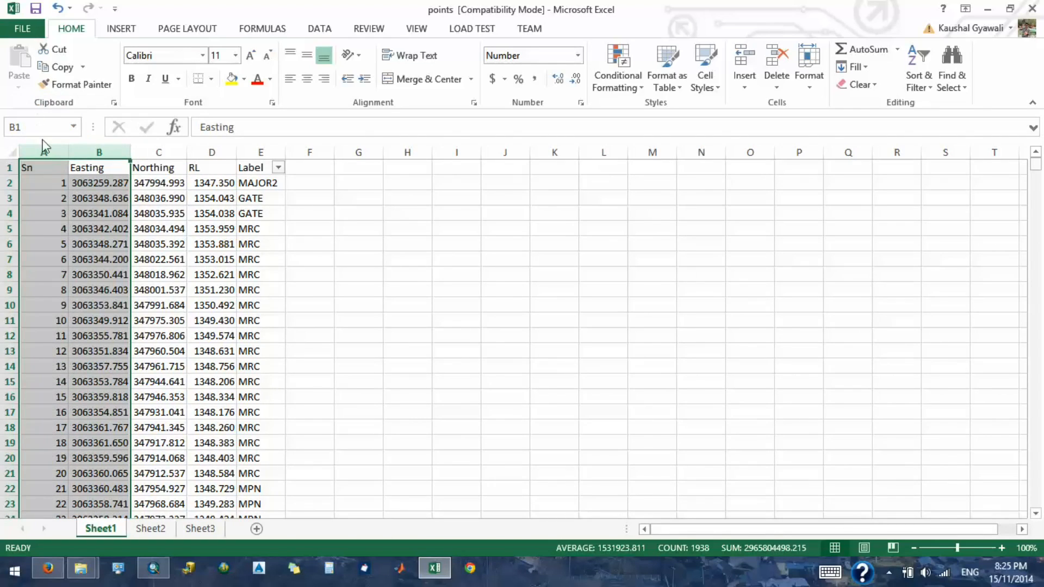
{"action": "left_click", "coordinate": [263, 150]}
{"action": "left_click", "coordinate": [366, 247]}
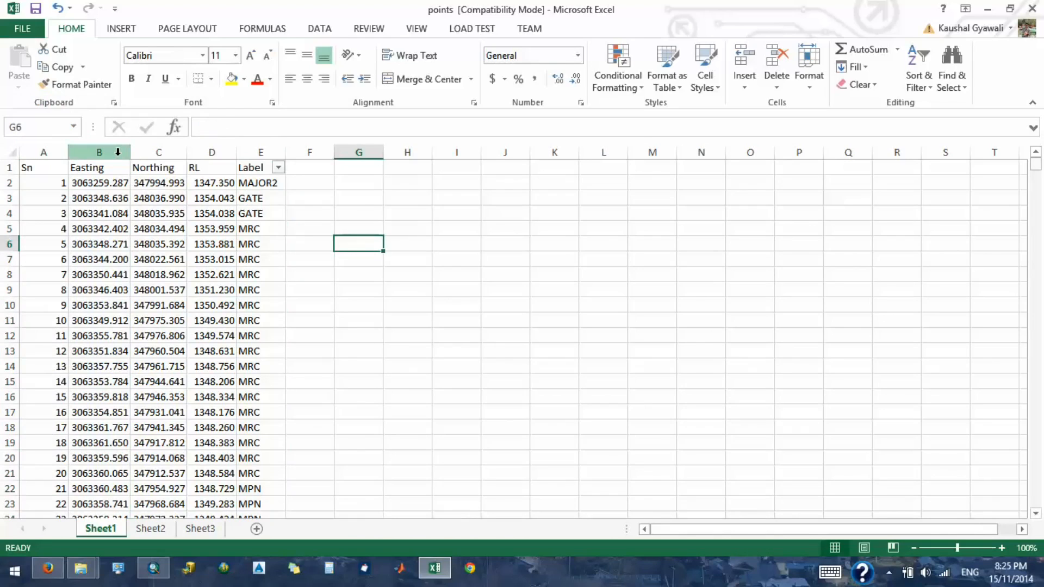
{"action": "left_click", "coordinate": [373, 264]}
{"action": "left_click", "coordinate": [379, 187]}
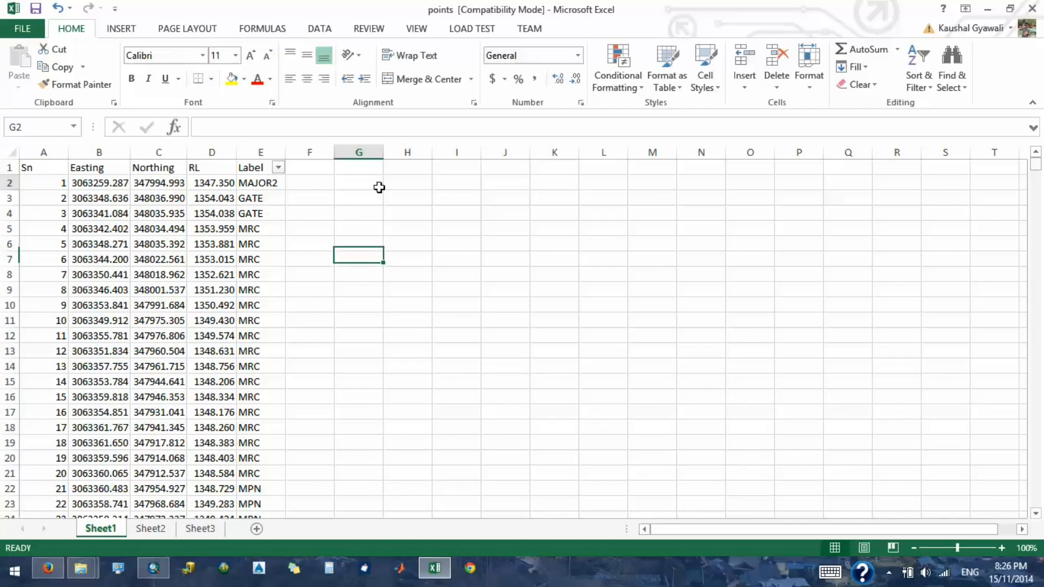
Save the workbook as points in Excel 97-2003 Workbook format in the GIS_Map_Making folder, replacing the existing file.
{"action": "left_click", "coordinate": [8, 34]}
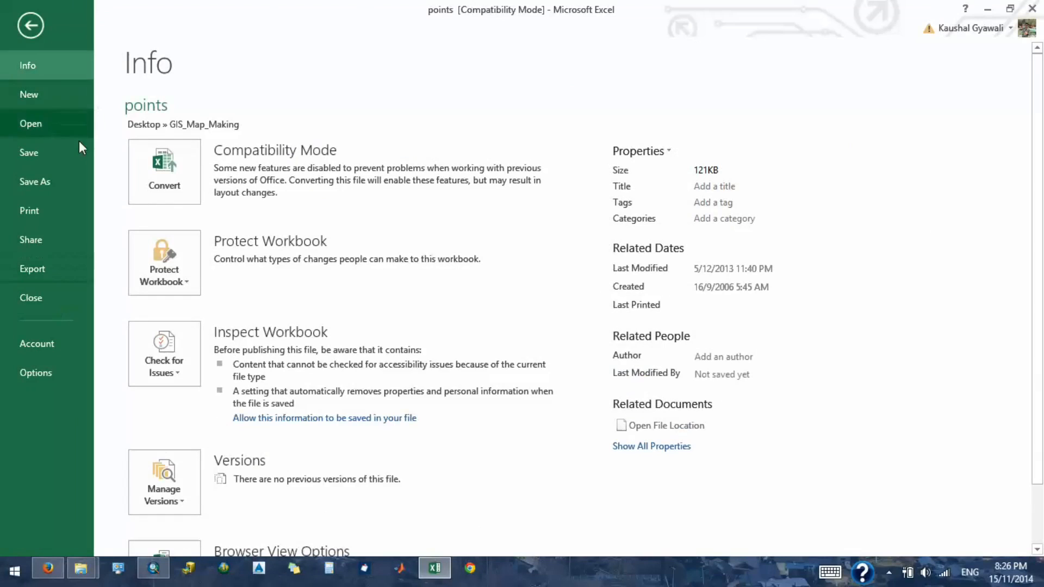
{"action": "left_click", "coordinate": [73, 194]}
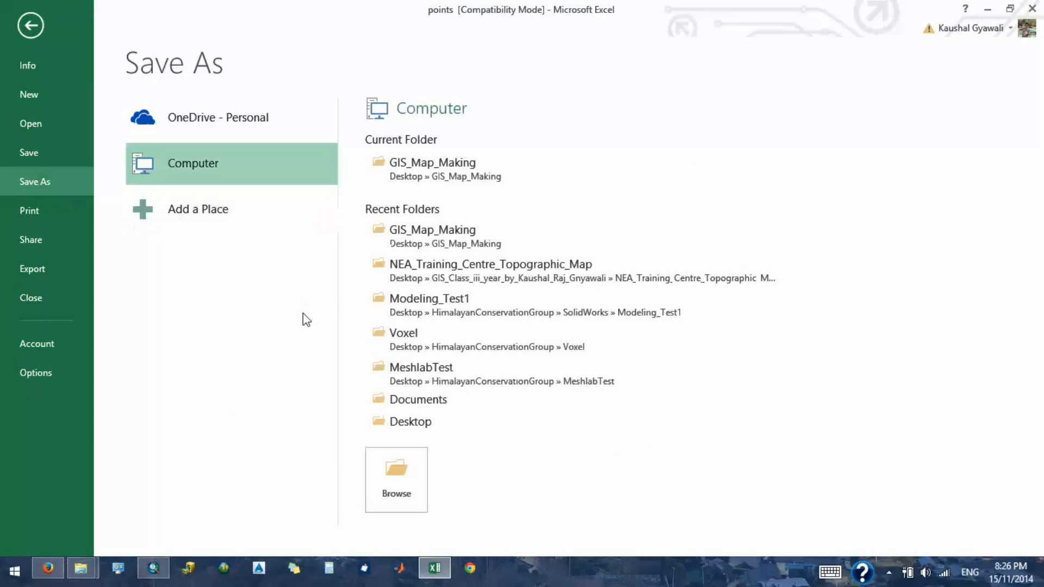
{"action": "left_click", "coordinate": [533, 159]}
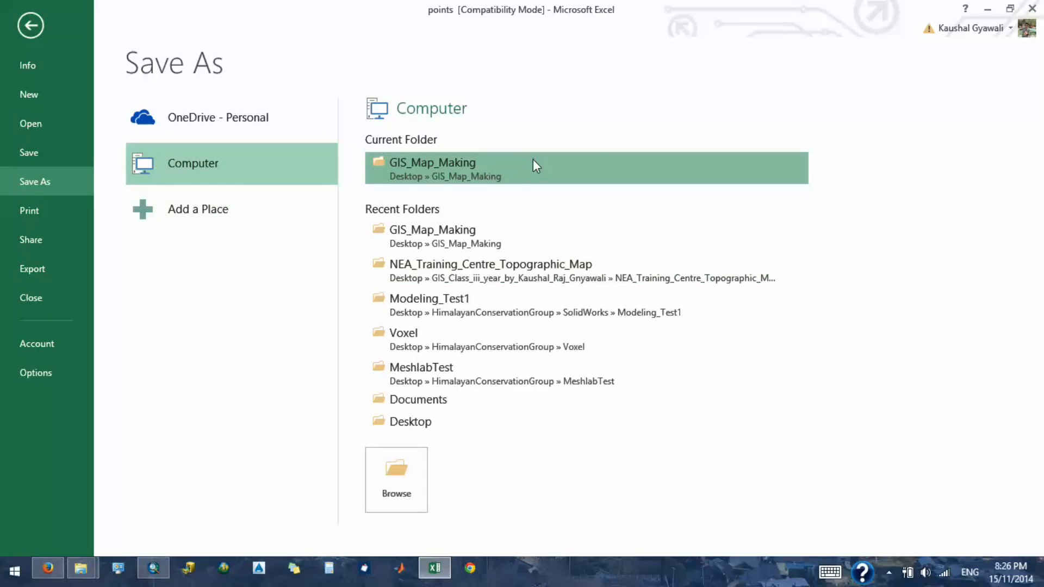
{"action": "left_click", "coordinate": [472, 170]}
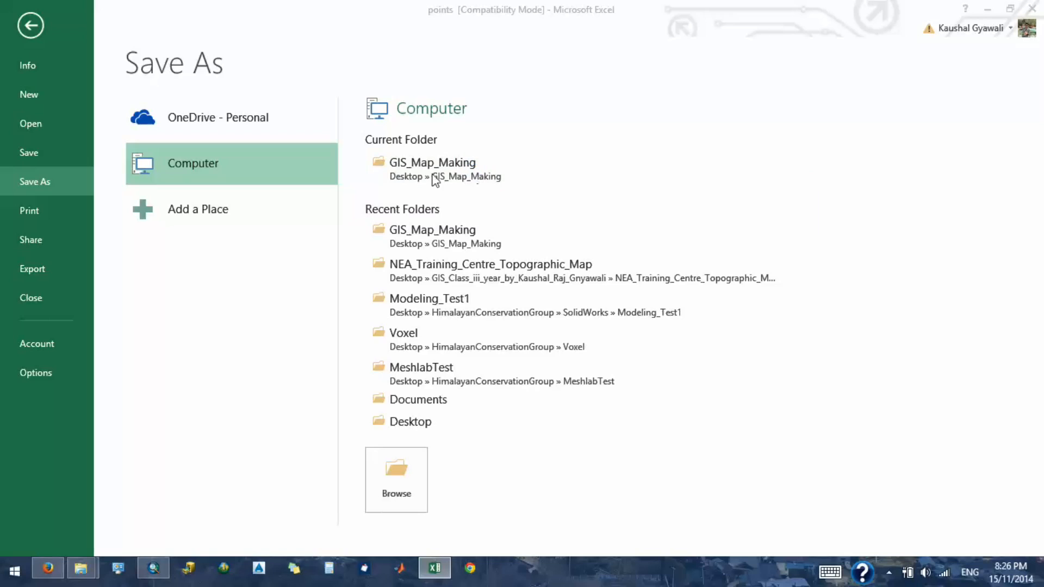
{"action": "left_click", "coordinate": [250, 283]}
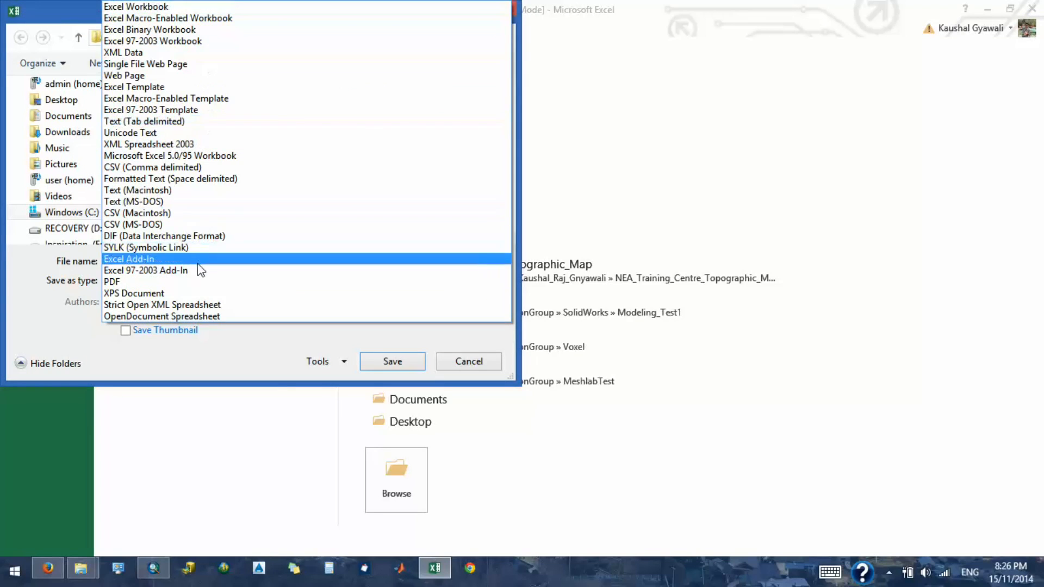
{"action": "left_click", "coordinate": [175, 44]}
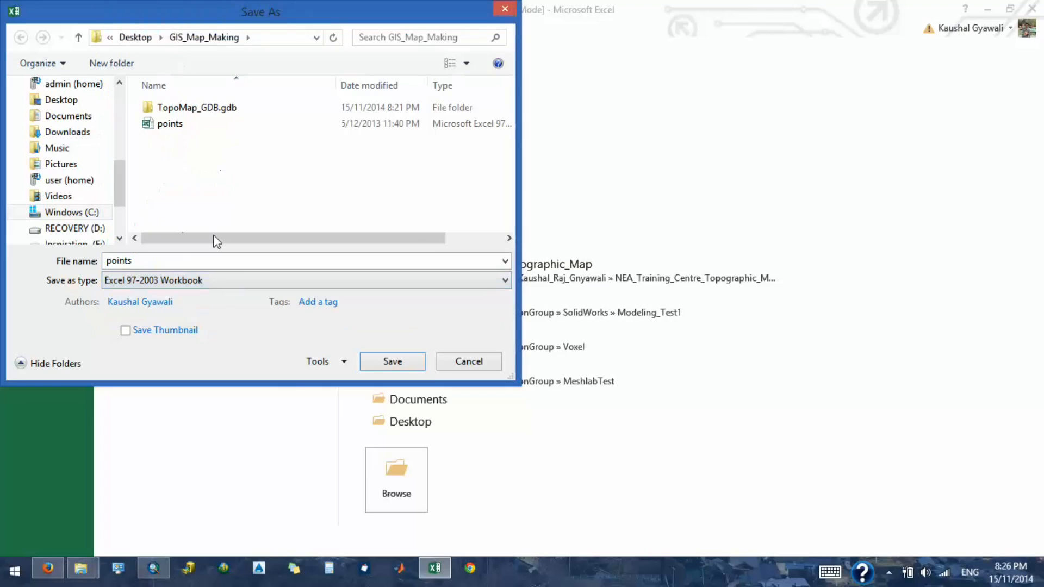
{"action": "double_click", "coordinate": [169, 265]}
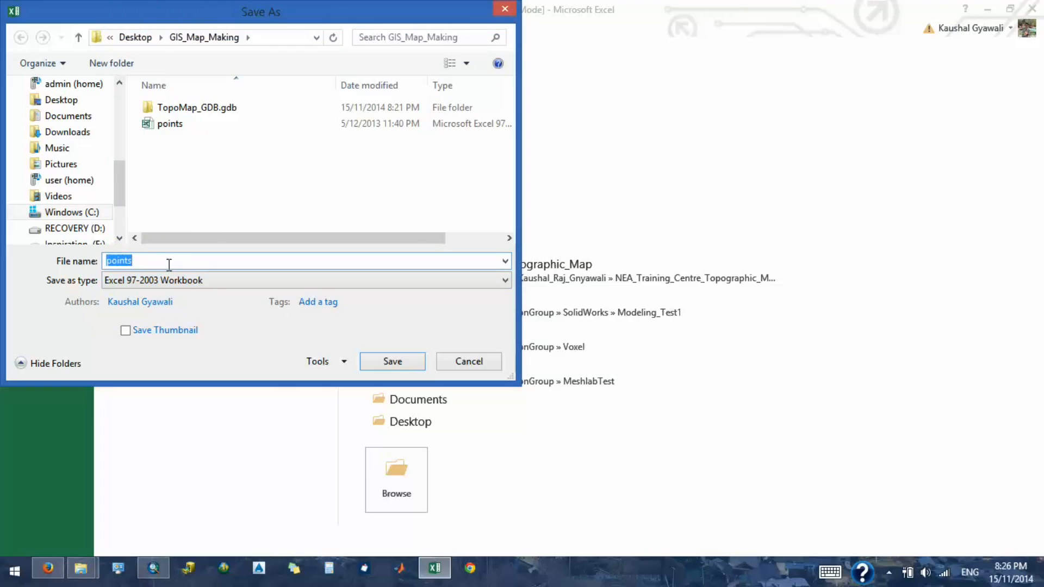
{"action": "type", "text": "po"}
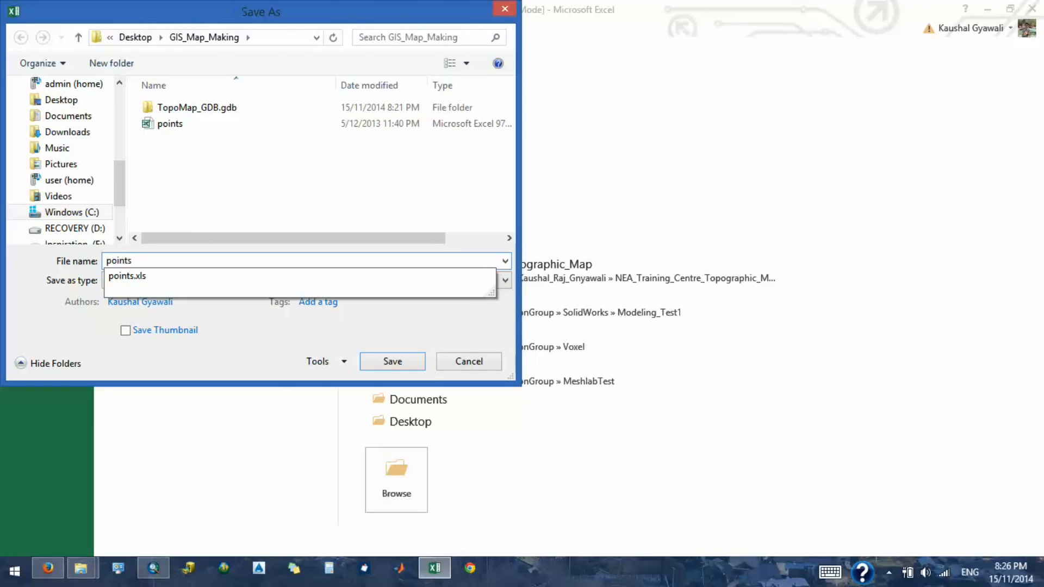
{"action": "key", "text": "Return"}
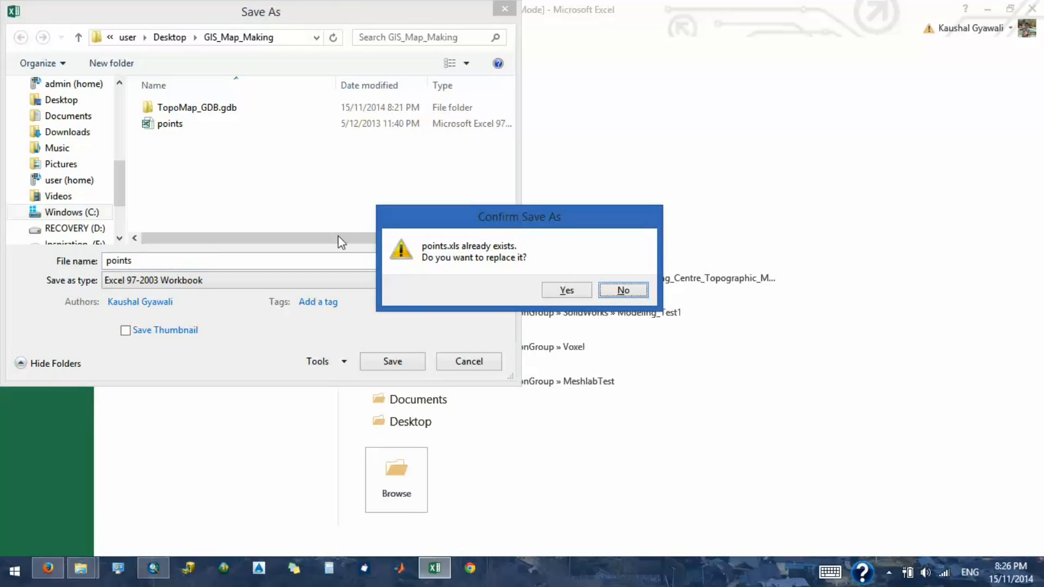
{"action": "left_click", "coordinate": [582, 291]}
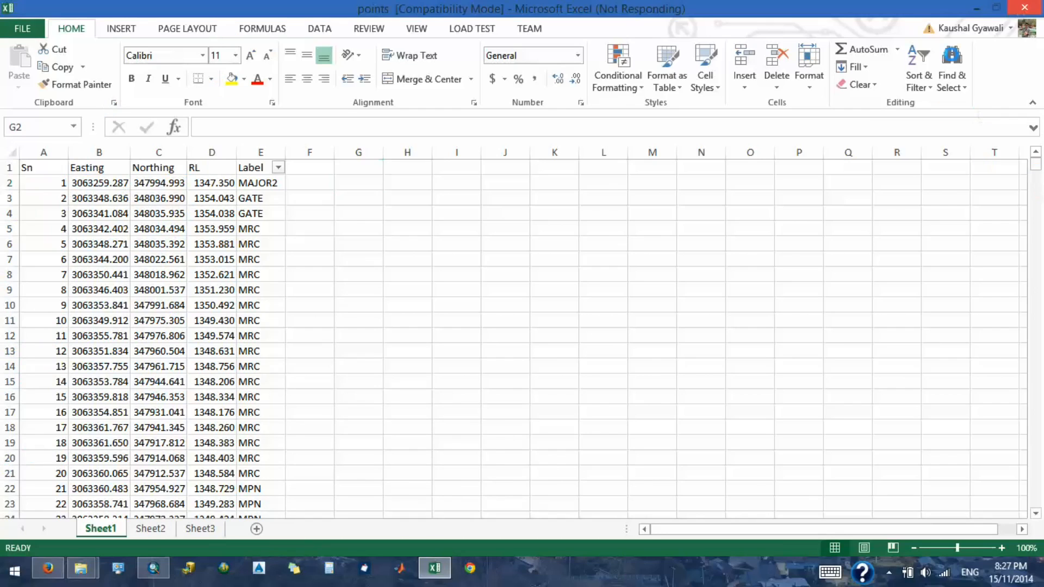
Close the workbook and the GIS_Map_Making folder window, and switch to ArcMap.
{"action": "left_click", "coordinate": [1031, 9]}
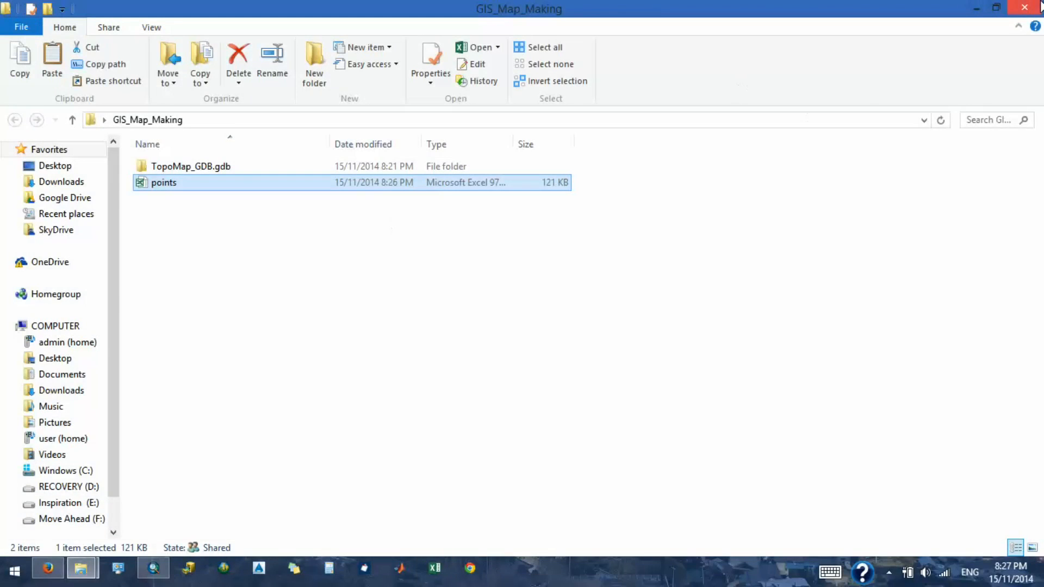
{"action": "left_click", "coordinate": [1029, 7]}
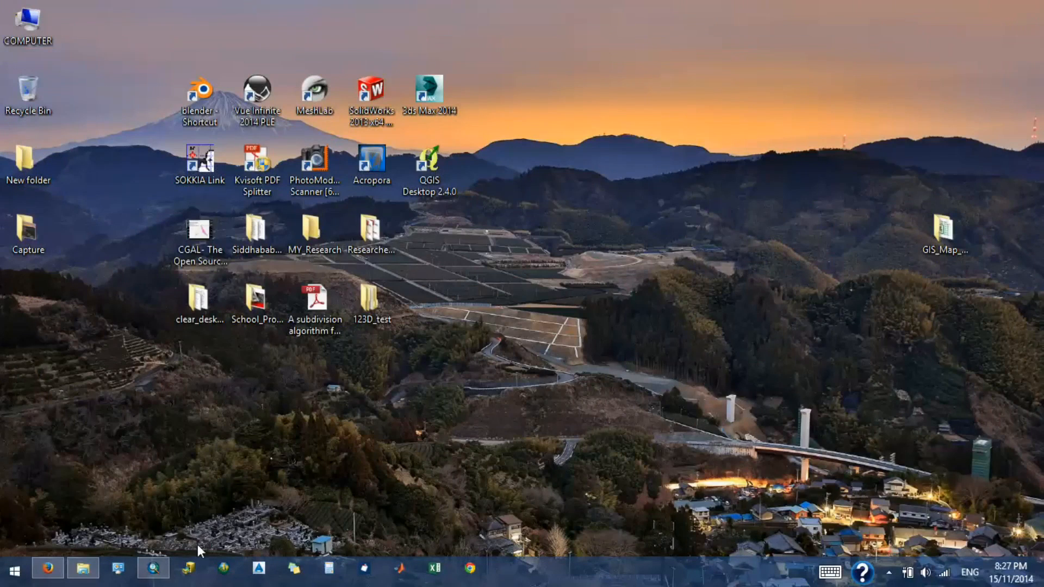
{"action": "left_click", "coordinate": [154, 568]}
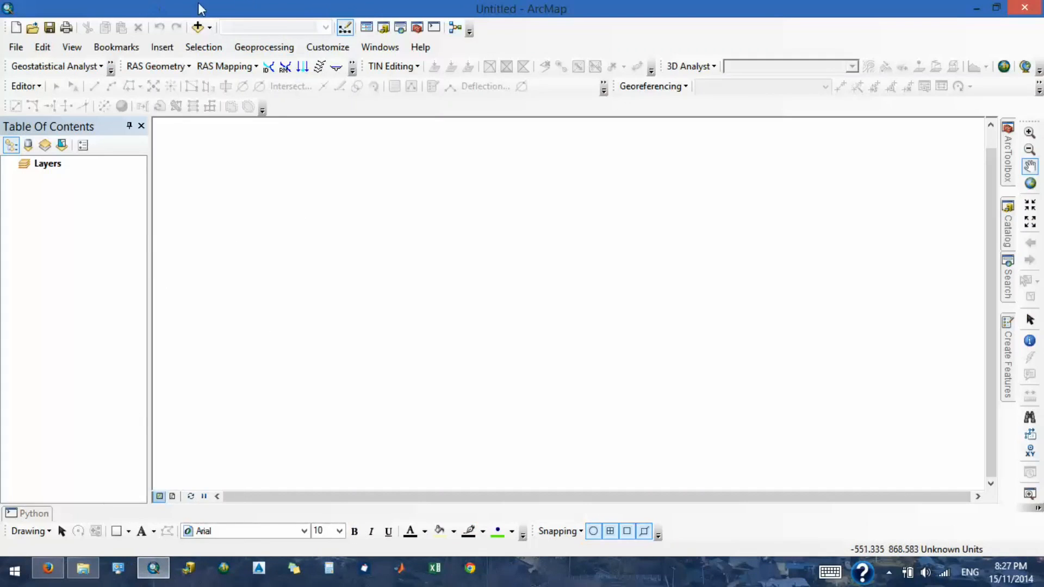
Add the Sheet1$ table from points.xls in the GIS_Map_Making folder to the map.
{"action": "left_click", "coordinate": [197, 27]}
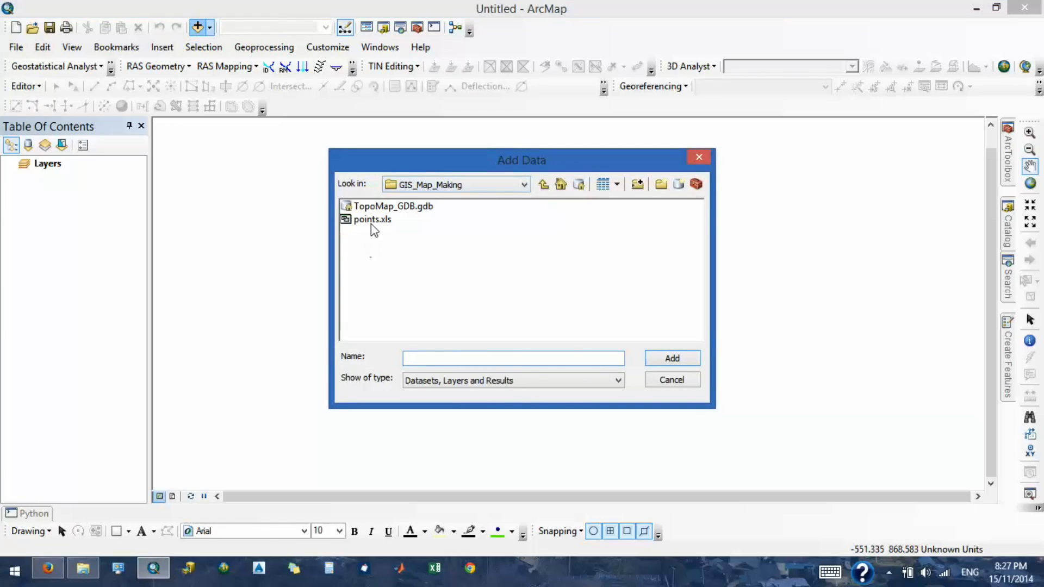
{"action": "left_click", "coordinate": [699, 156]}
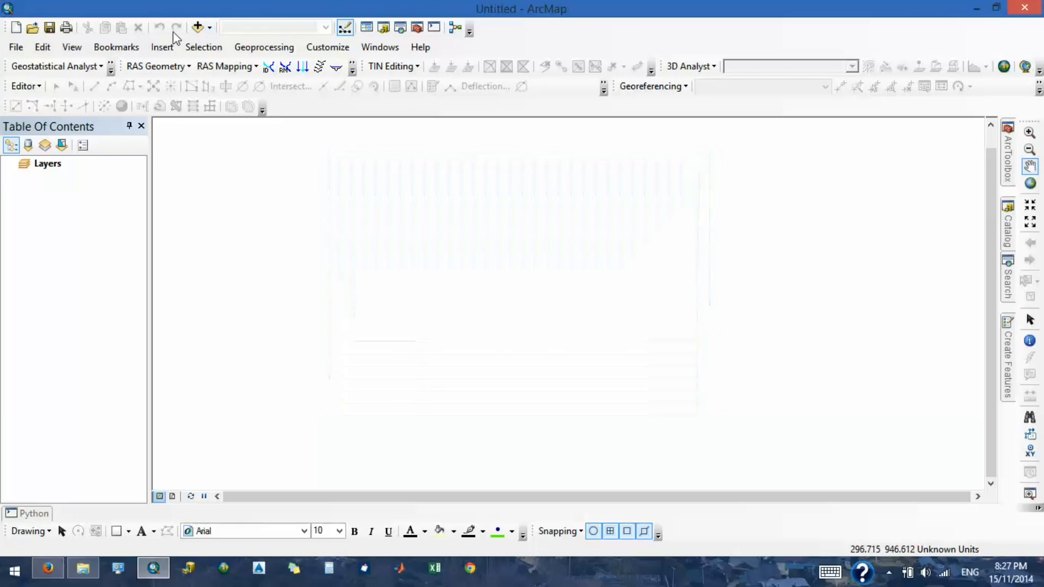
{"action": "left_click", "coordinate": [193, 30]}
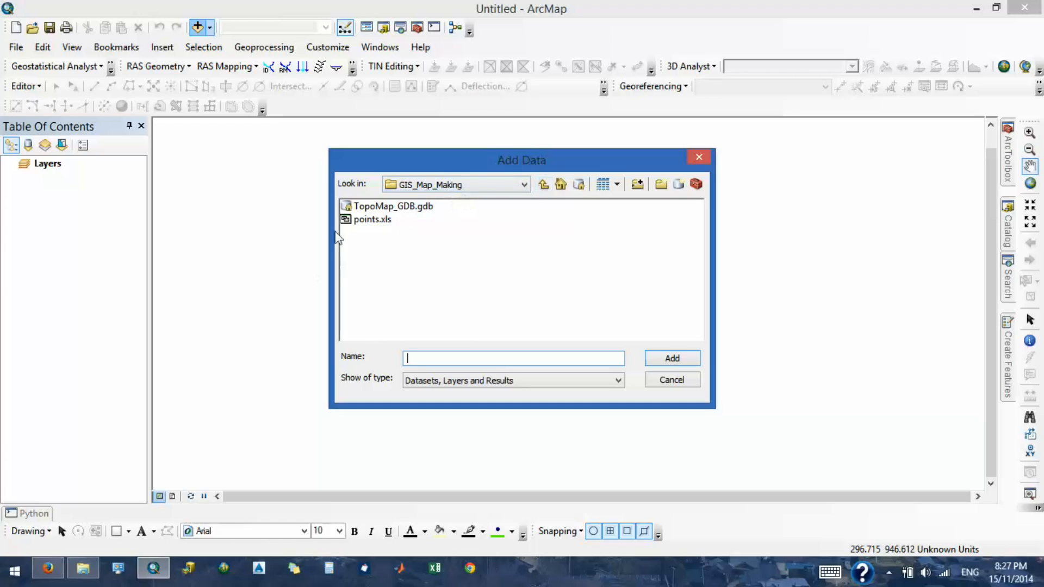
{"action": "double_click", "coordinate": [355, 222]}
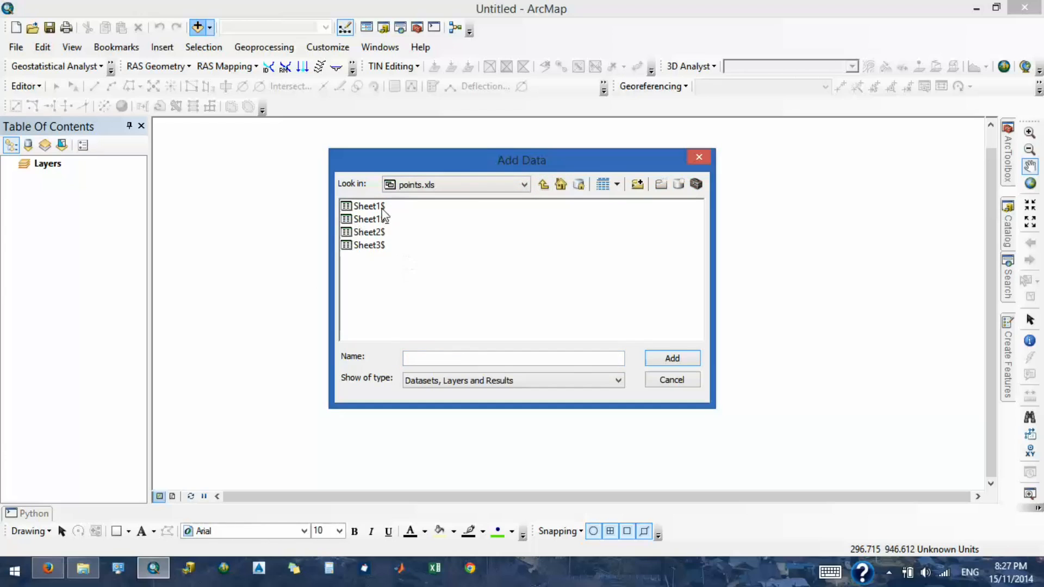
{"action": "left_click", "coordinate": [381, 207]}
{"action": "left_click", "coordinate": [672, 358]}
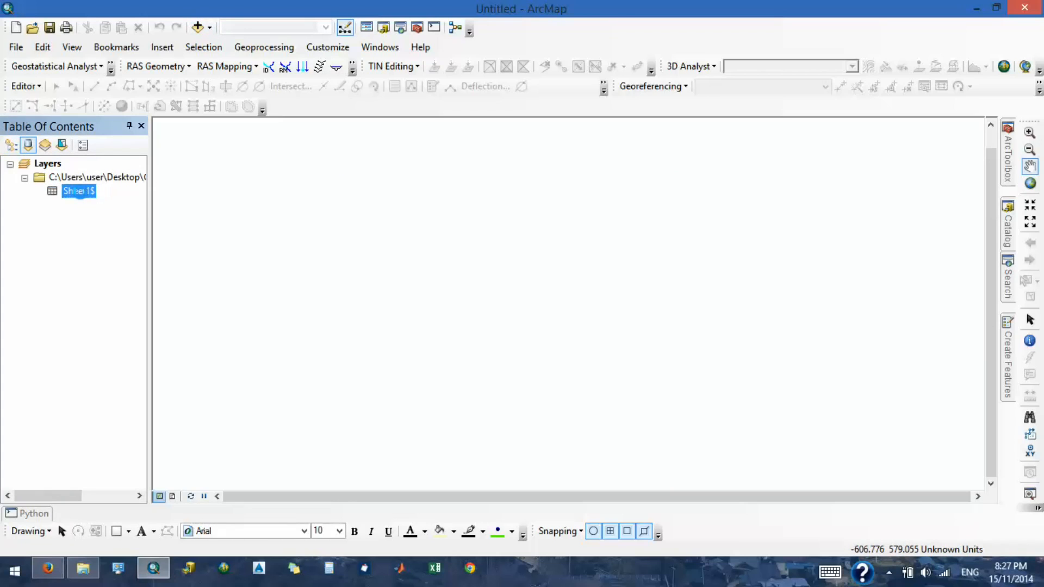
Set up Display XY Data for the Sheet1$ table with Easting as X, Northing as Y and RL as Z.
{"action": "right_click", "coordinate": [80, 192]}
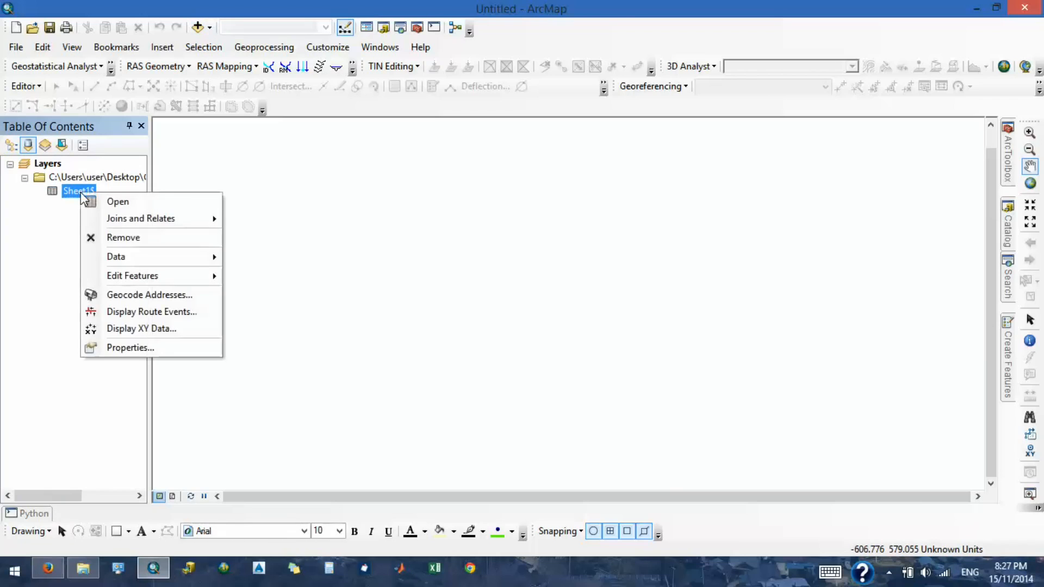
{"action": "left_click", "coordinate": [115, 326]}
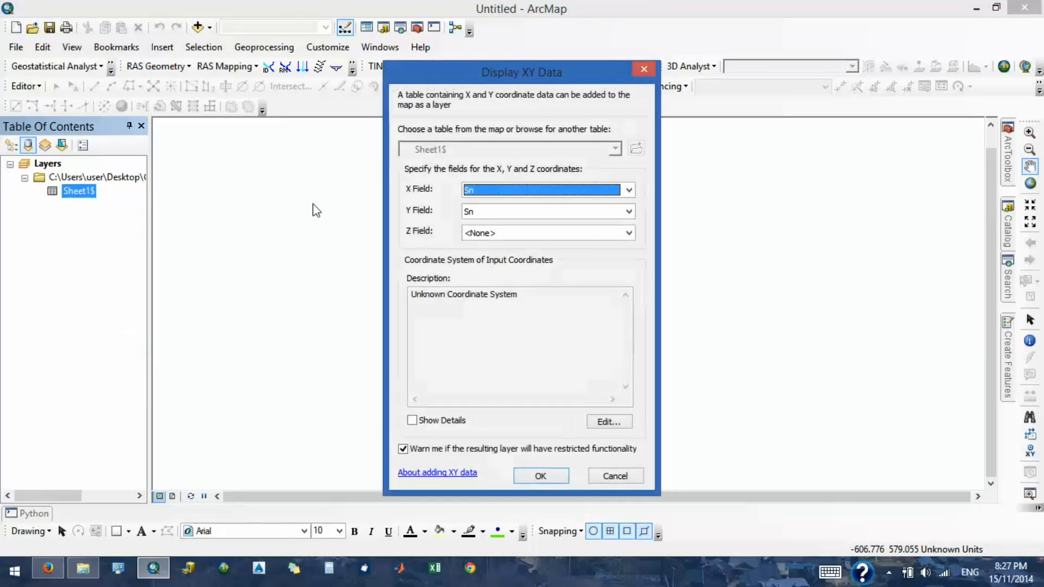
{"action": "left_click", "coordinate": [568, 193]}
{"action": "left_click", "coordinate": [563, 213]}
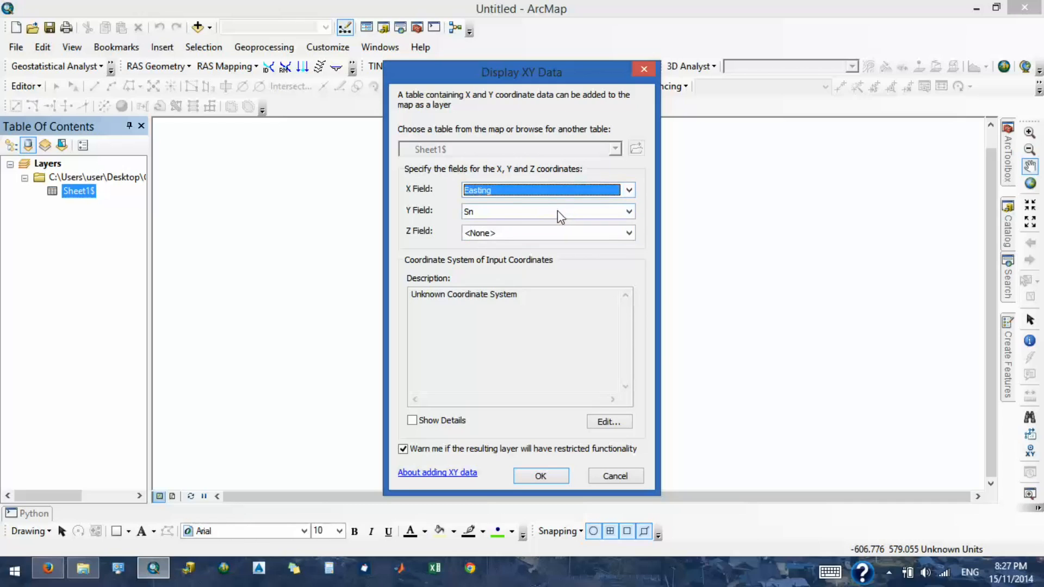
{"action": "left_click", "coordinate": [557, 211]}
{"action": "left_click", "coordinate": [556, 243]}
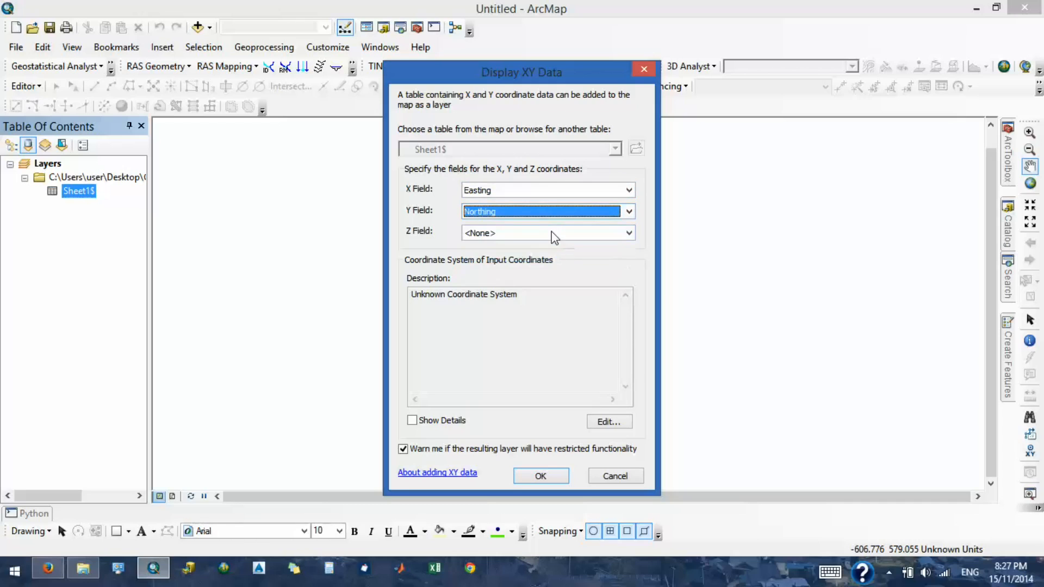
{"action": "left_click", "coordinate": [554, 237]}
{"action": "left_click", "coordinate": [555, 287]}
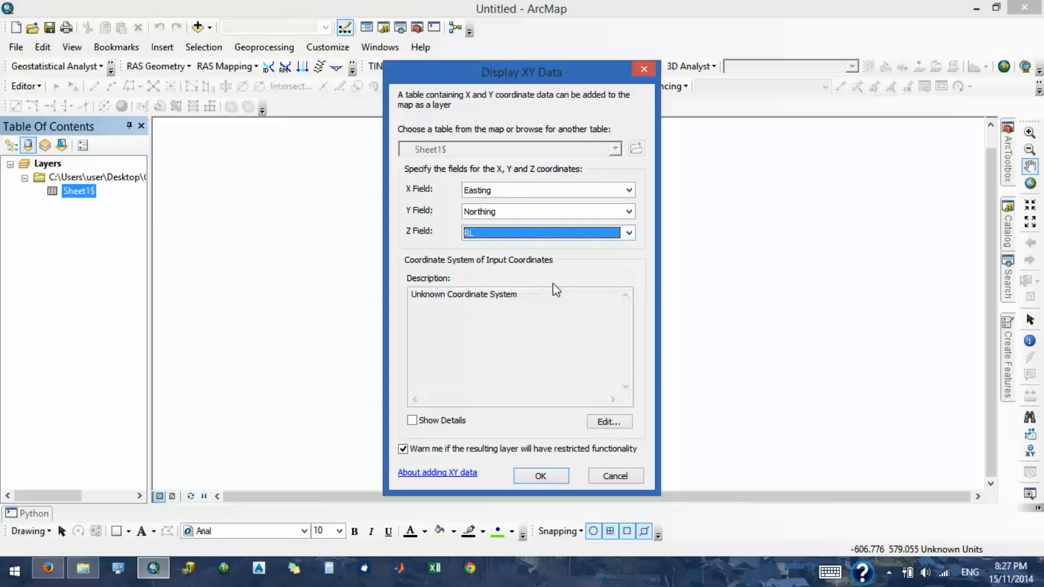
Look through the projected coordinate system categories available for the input coordinates, and close the spatial reference properties without choosing one.
{"action": "left_click_drag", "start_coordinate": [422, 295], "coordinate": [399, 297]}
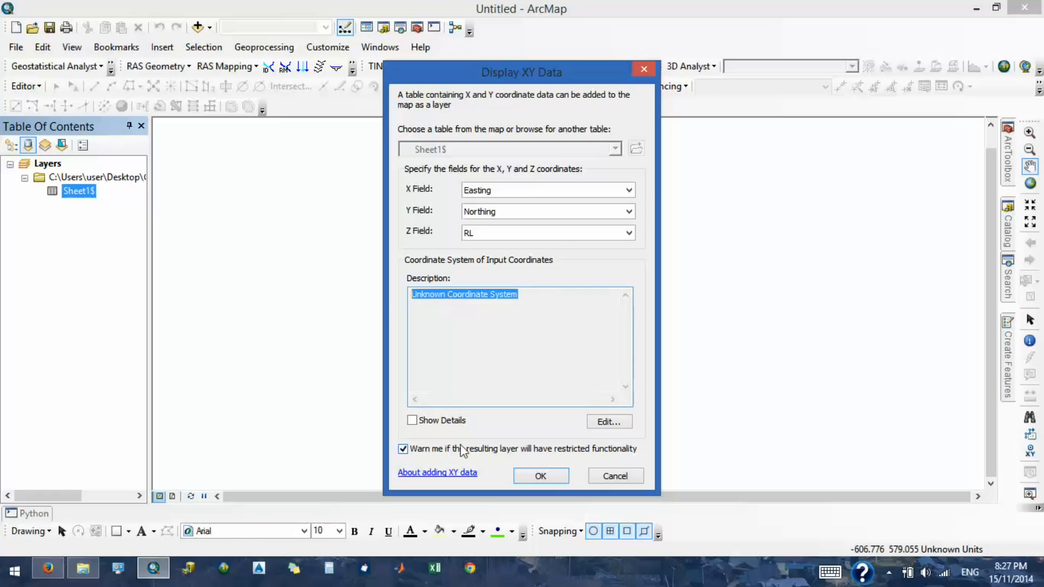
{"action": "left_click", "coordinate": [623, 423]}
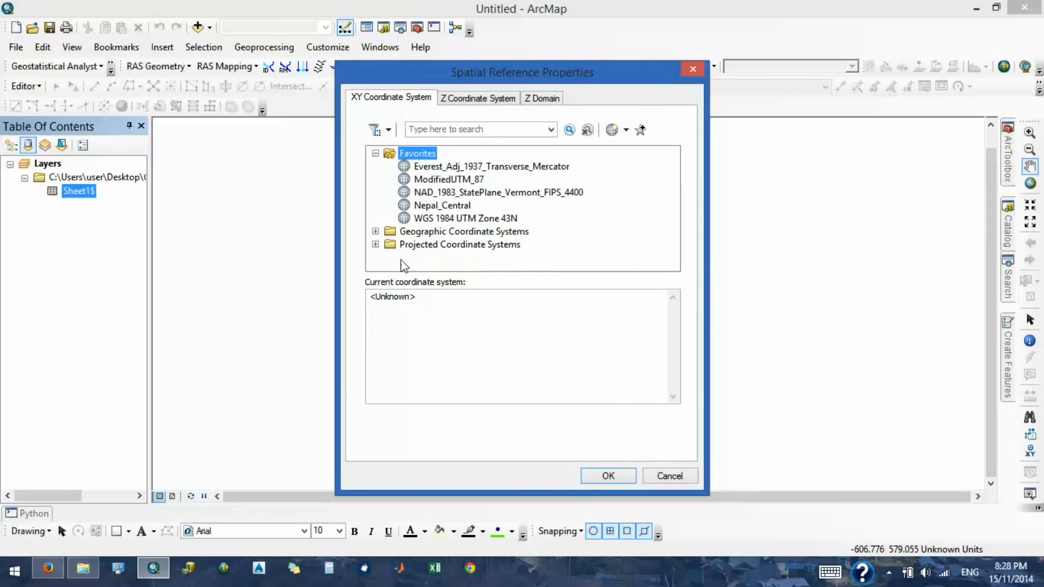
{"action": "left_click", "coordinate": [375, 244]}
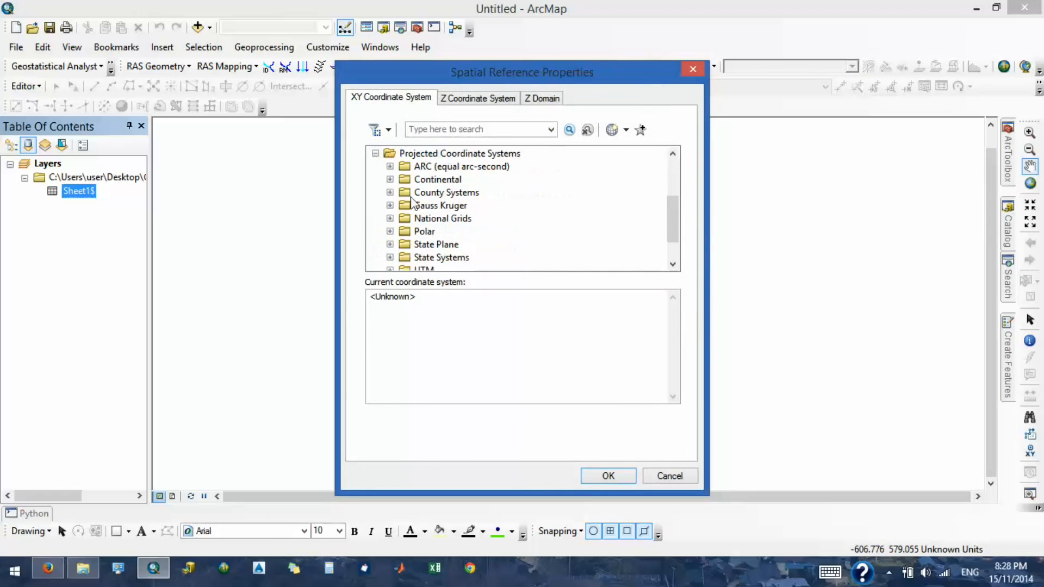
{"action": "left_click", "coordinate": [375, 154]}
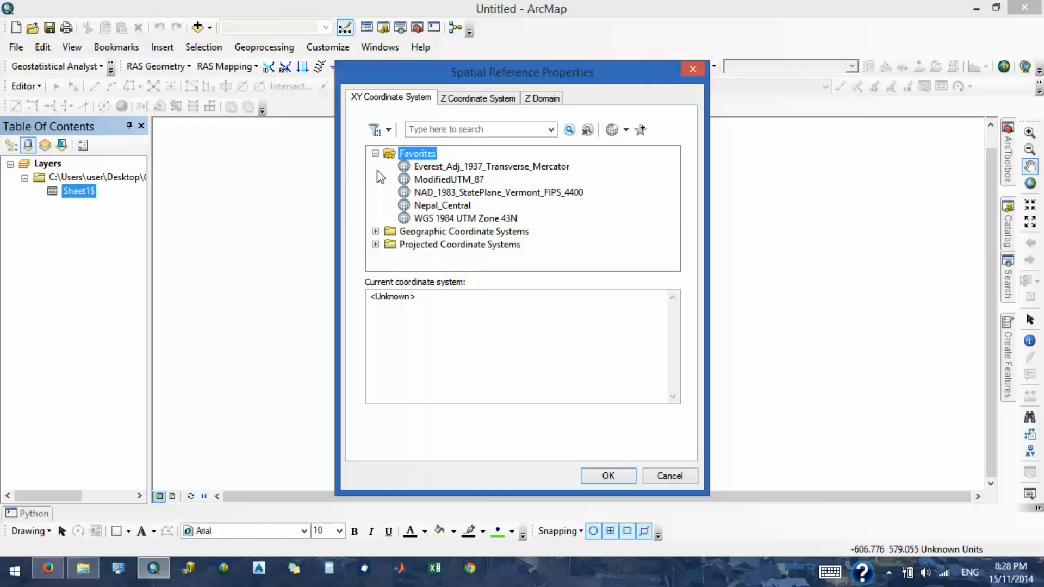
{"action": "left_click", "coordinate": [684, 66]}
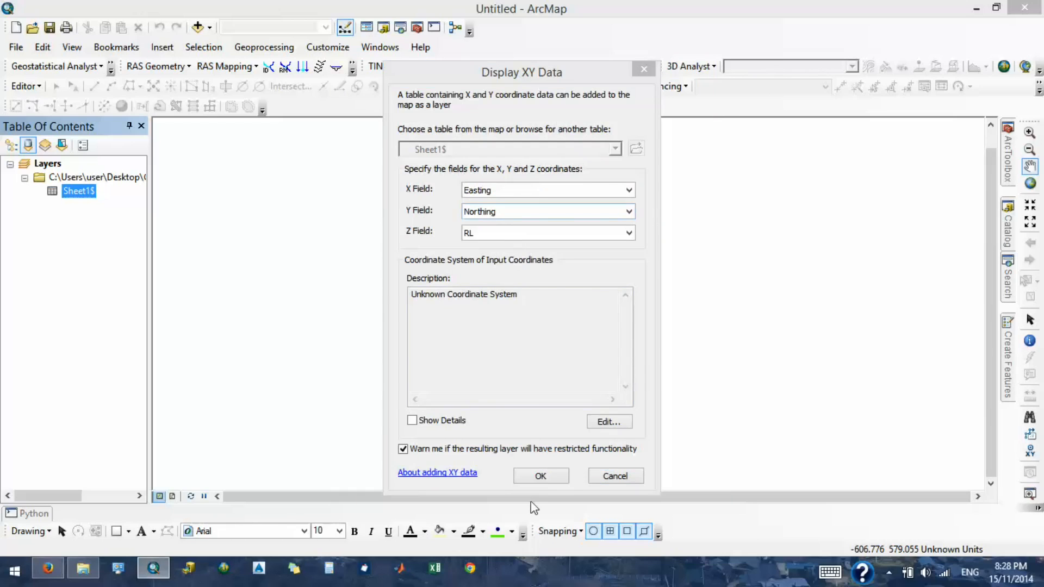
Create the point event layer from the Sheet1$ coordinates with an unknown coordinate system.
{"action": "left_click", "coordinate": [537, 477]}
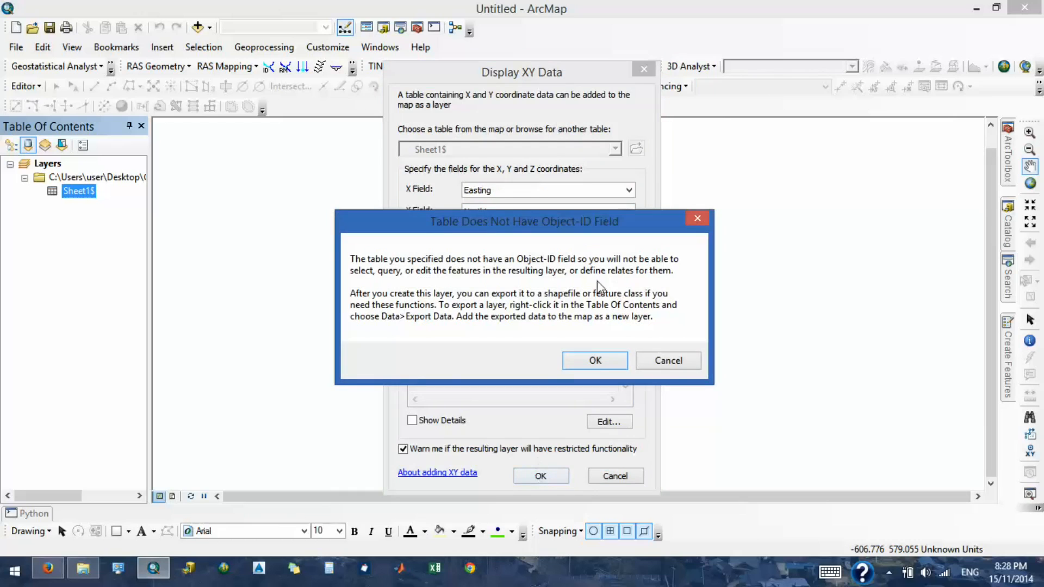
{"action": "left_click", "coordinate": [582, 357]}
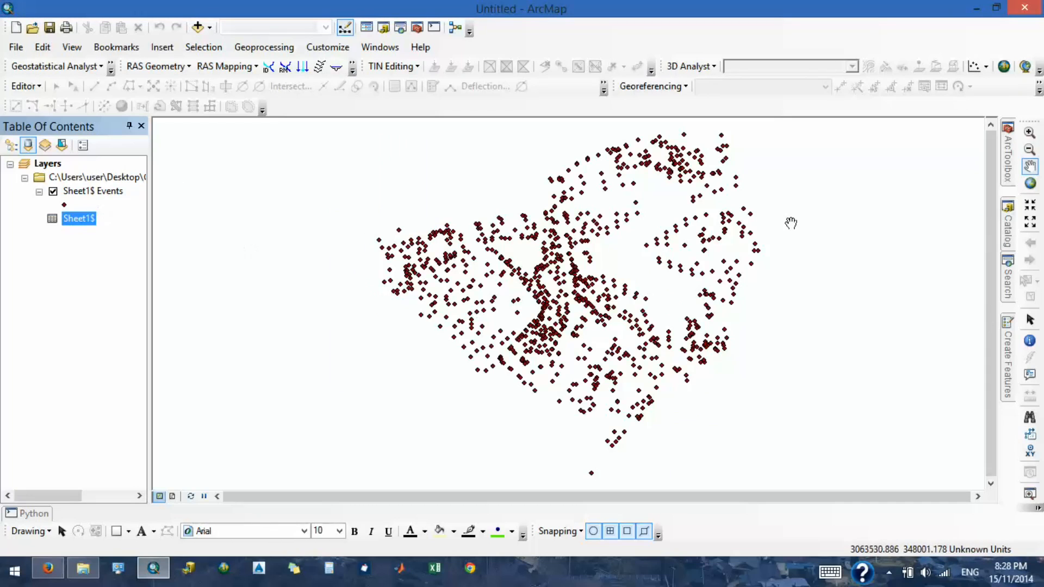
{"action": "left_click_drag", "start_coordinate": [547, 239], "coordinate": [1027, 239]}
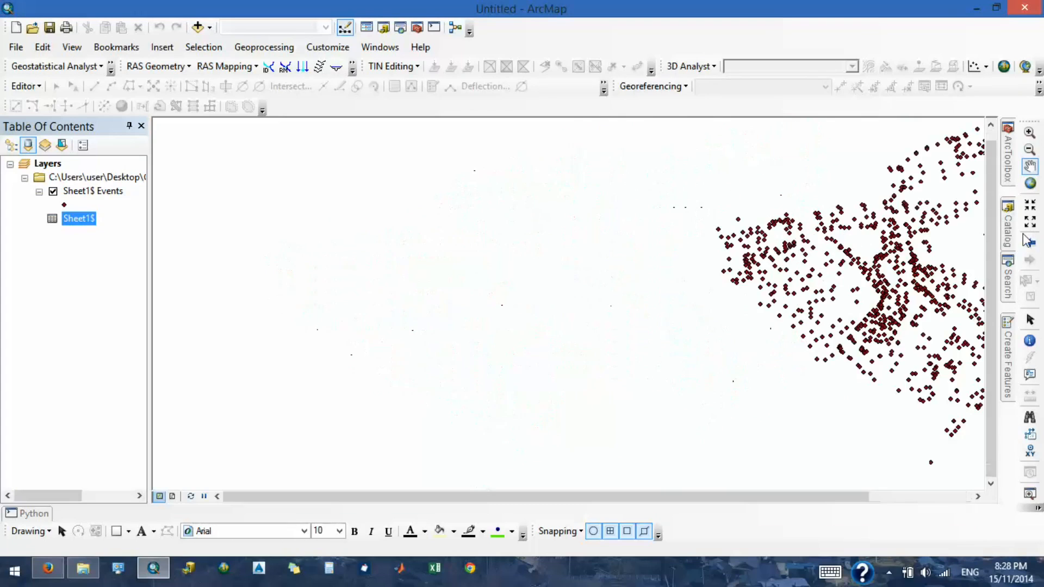
{"action": "mouse_move", "coordinate": [1008, 234]}
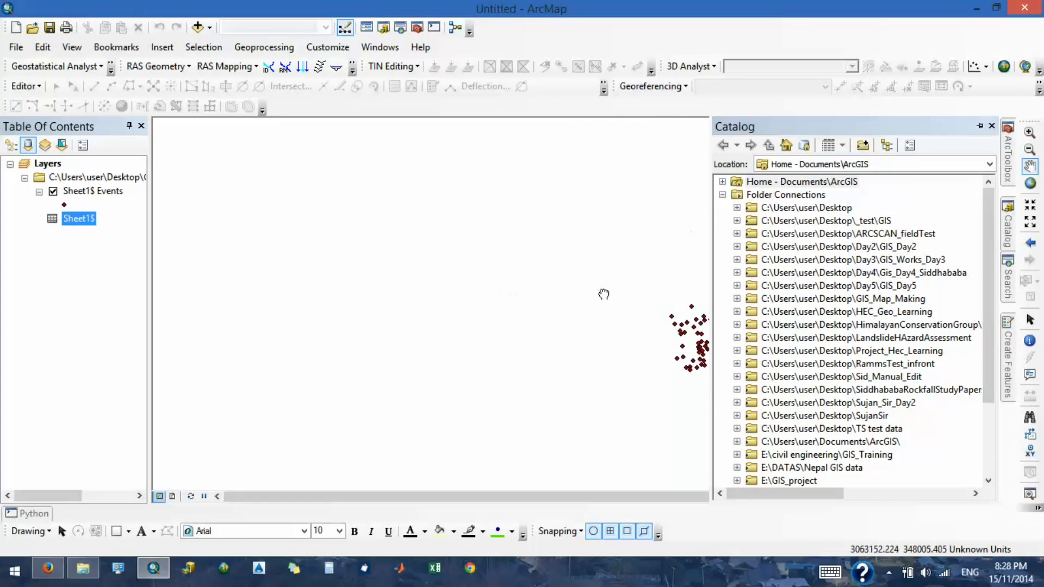
{"action": "left_click", "coordinate": [981, 128]}
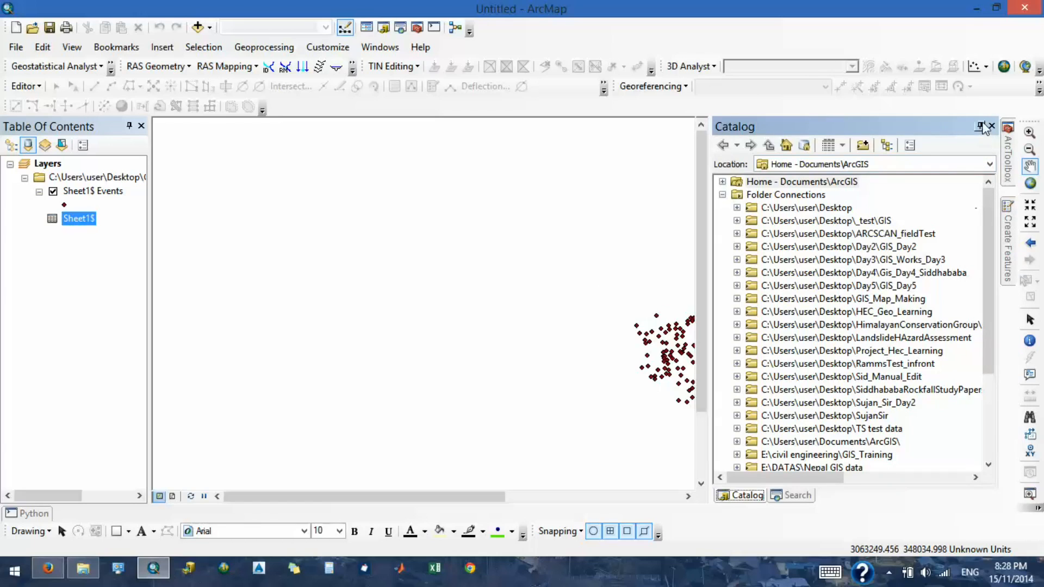
{"action": "left_click_drag", "start_coordinate": [816, 318], "coordinate": [482, 236]}
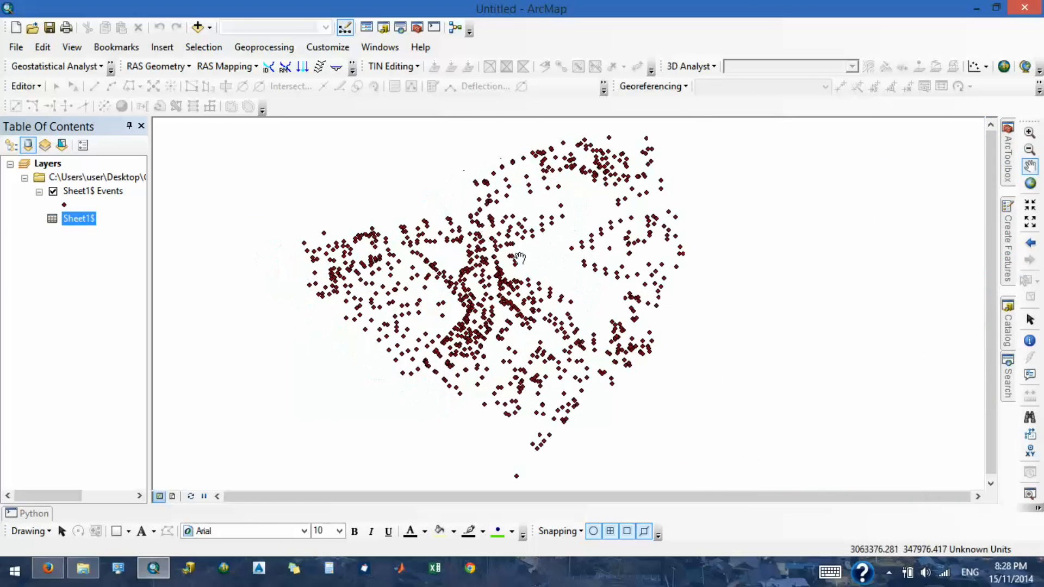
Start exporting all features of the Sheet1$ Events layer using the layer's source coordinate system, and browse for the output location.
{"action": "left_click", "coordinate": [84, 193]}
{"action": "right_click", "coordinate": [84, 193]}
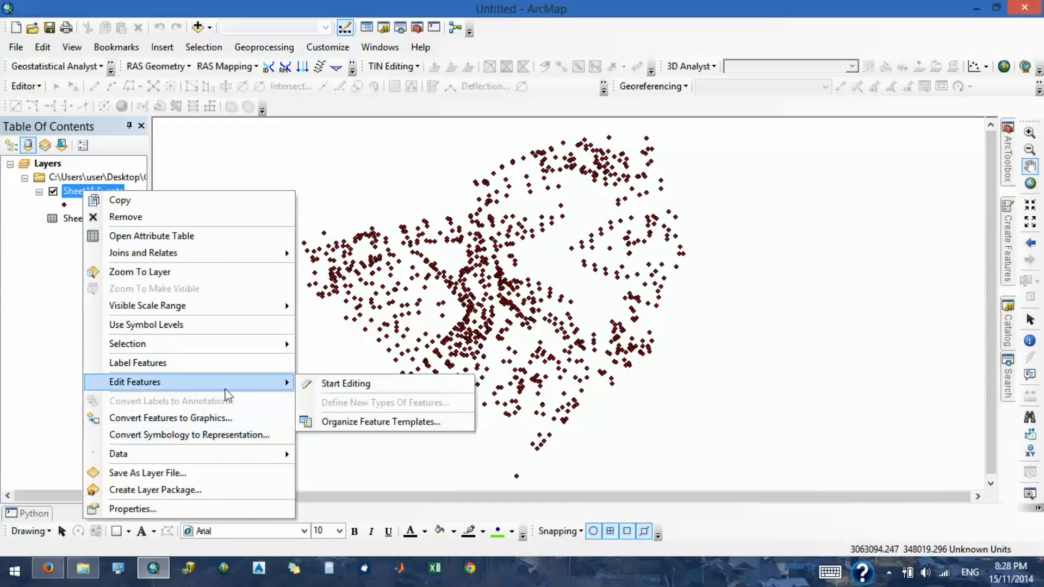
{"action": "mouse_move", "coordinate": [241, 456]}
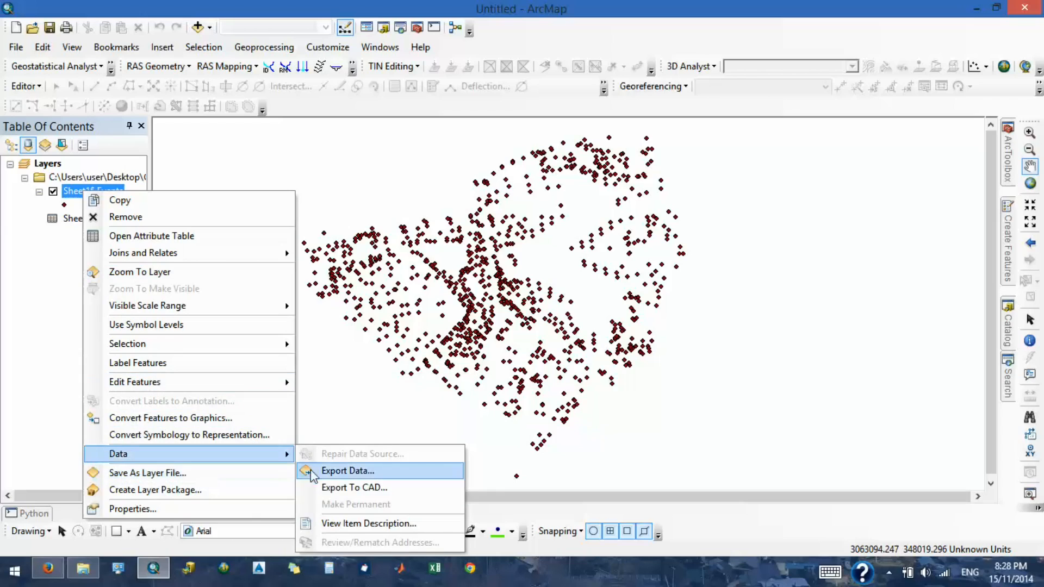
{"action": "left_click", "coordinate": [344, 471]}
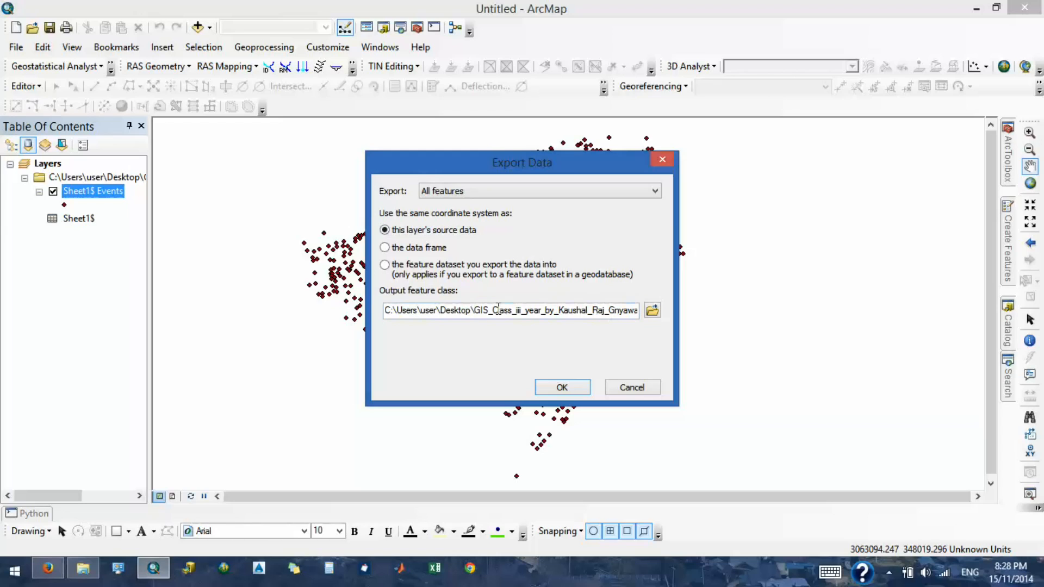
{"action": "left_click", "coordinate": [652, 310]}
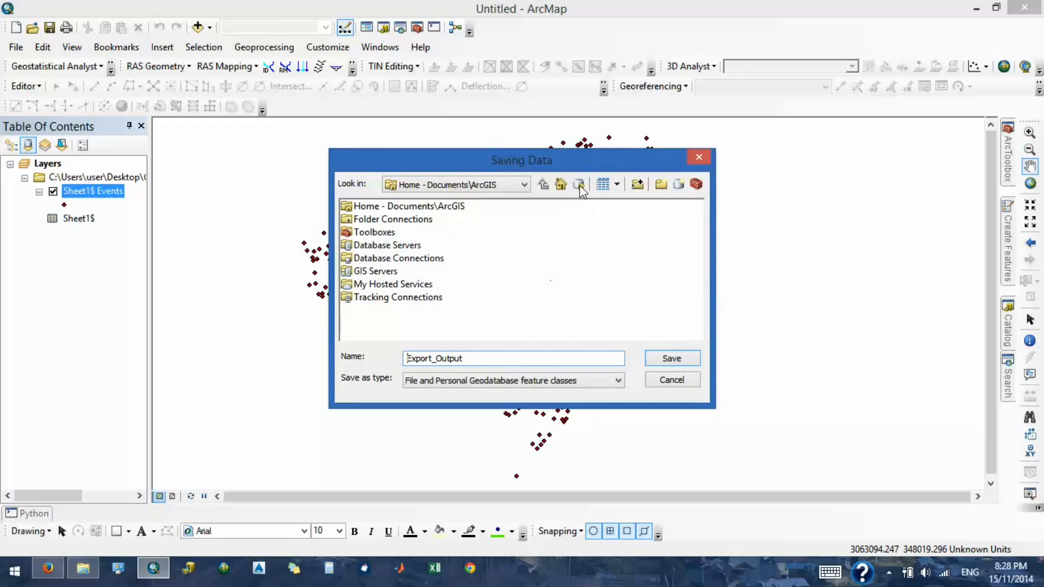
{"action": "left_click", "coordinate": [699, 157]}
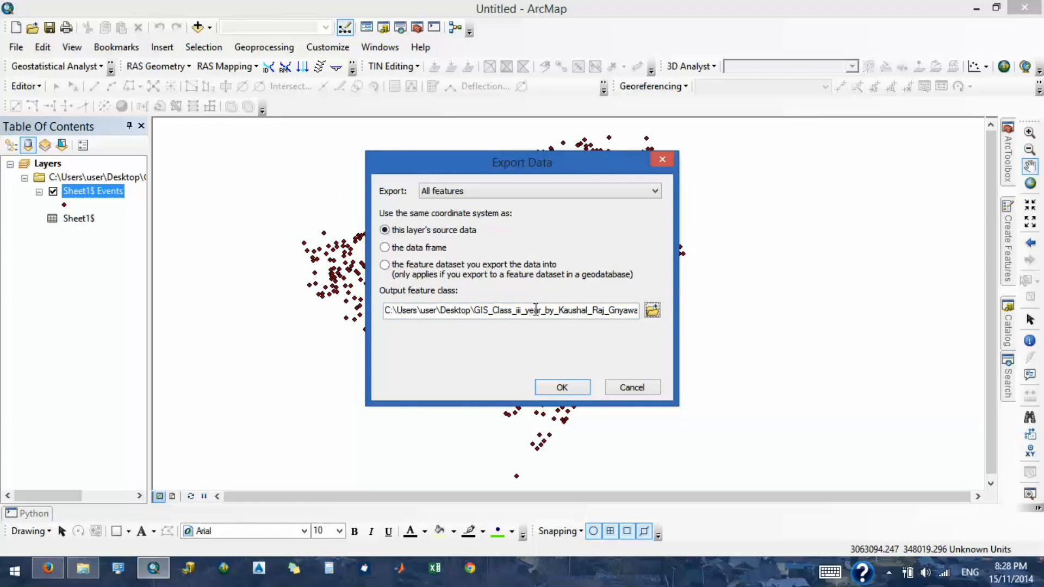
{"action": "left_click", "coordinate": [652, 311]}
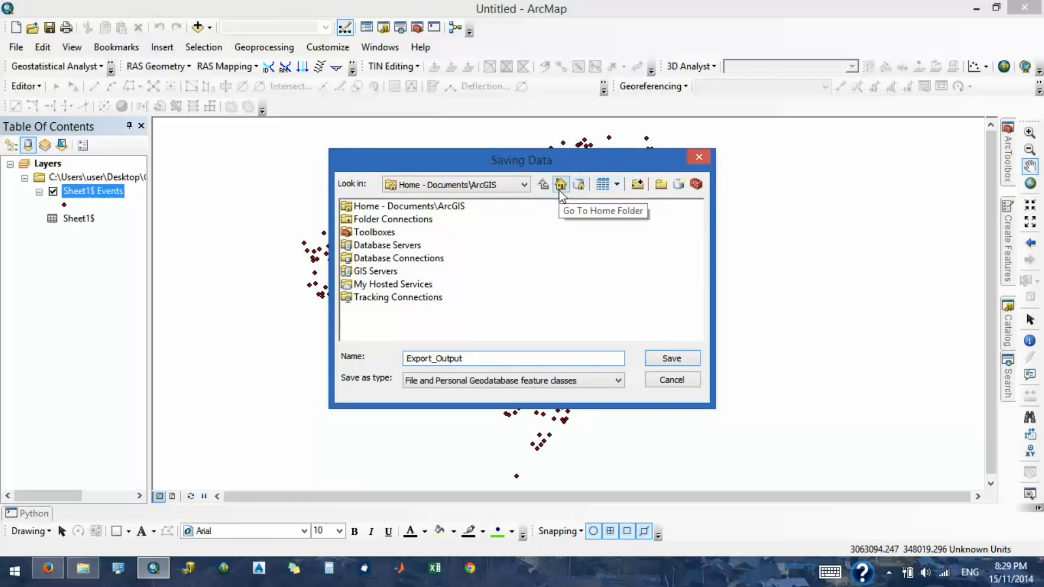
Look through the folder connections for a place to save the exported feature class.
{"action": "left_click", "coordinate": [517, 188]}
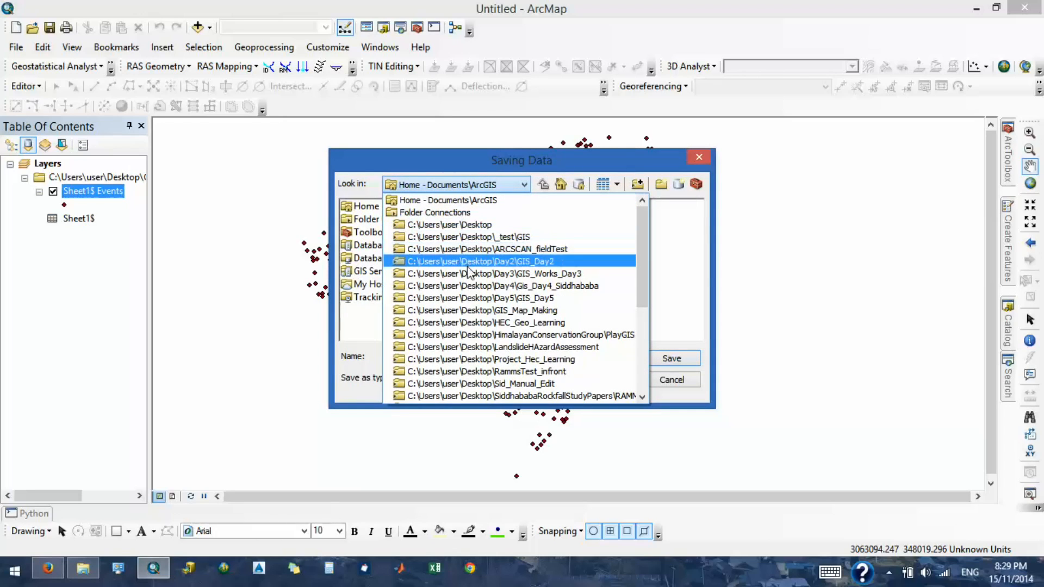
{"action": "scroll", "coordinate": [481, 311], "scroll_direction": "down", "scroll_amount": 1}
{"action": "scroll", "coordinate": [481, 316], "scroll_direction": "down", "scroll_amount": 3}
{"action": "scroll", "coordinate": [482, 327], "scroll_direction": "up", "scroll_amount": 2}
{"action": "scroll", "coordinate": [482, 333], "scroll_direction": "down", "scroll_amount": 3}
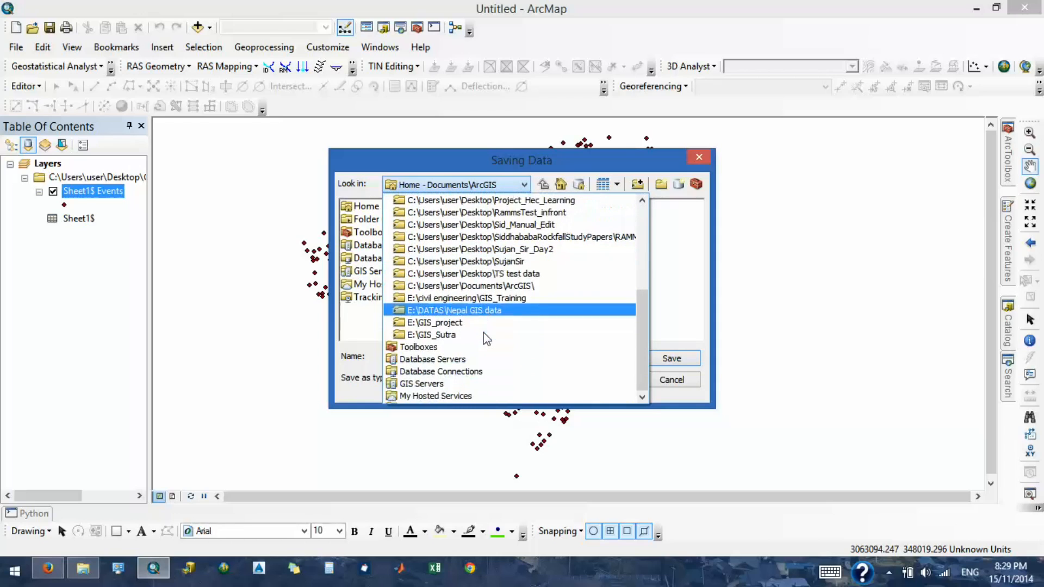
{"action": "scroll", "coordinate": [463, 272], "scroll_direction": "up", "scroll_amount": 10}
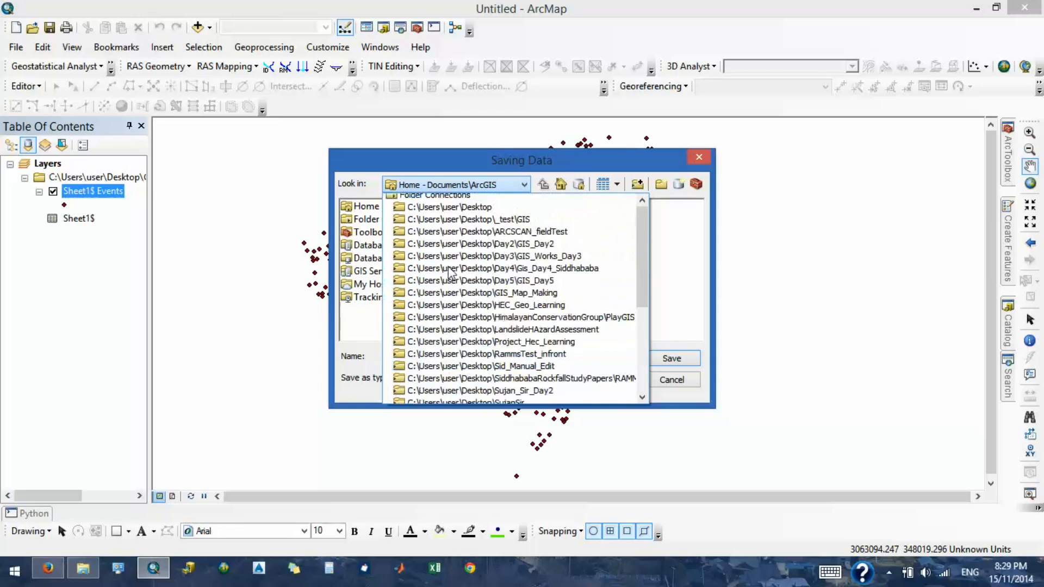
{"action": "left_click", "coordinate": [526, 184]}
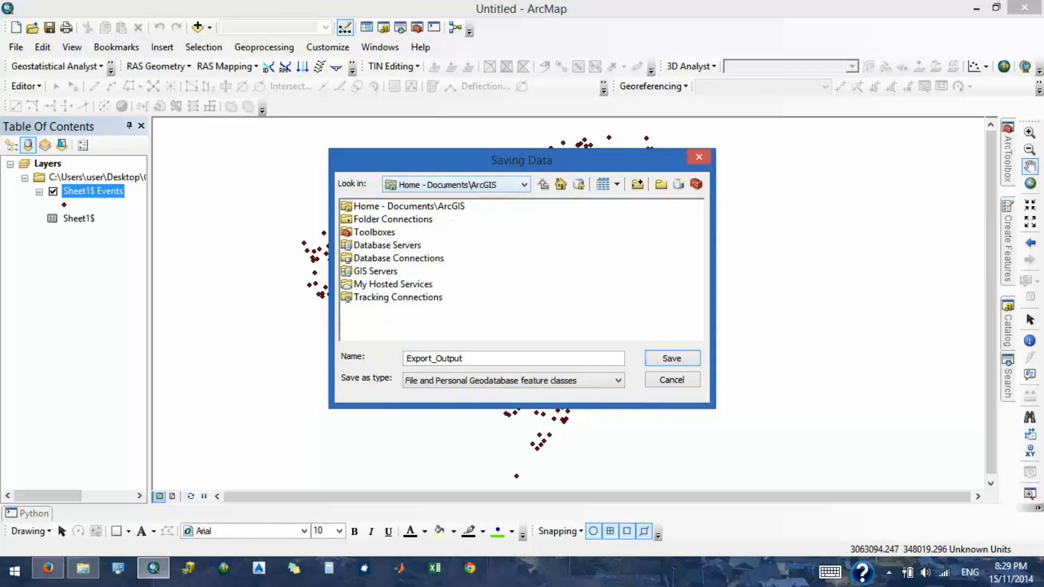
Check the desktop for the GIS_Map_Making project folder and return to ArcMap.
{"action": "left_click", "coordinate": [83, 568]}
{"action": "left_click", "coordinate": [83, 568]}
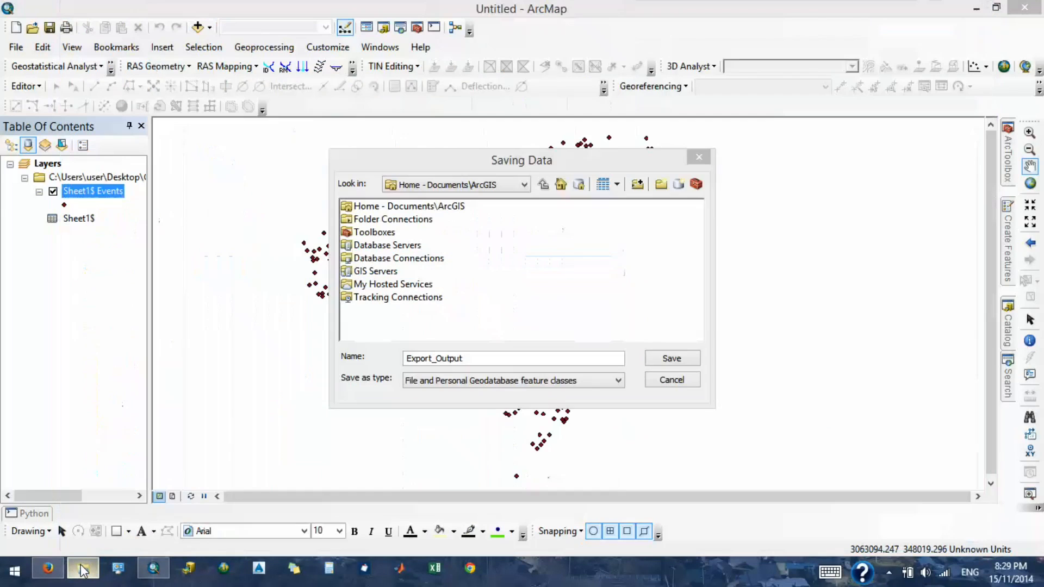
{"action": "key", "text": "super+d"}
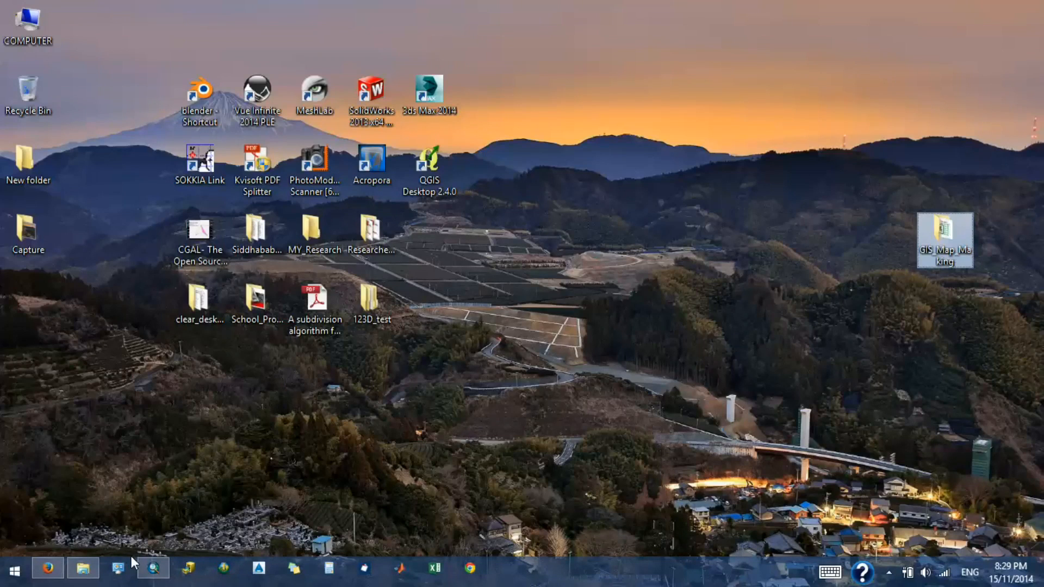
{"action": "left_click", "coordinate": [152, 568]}
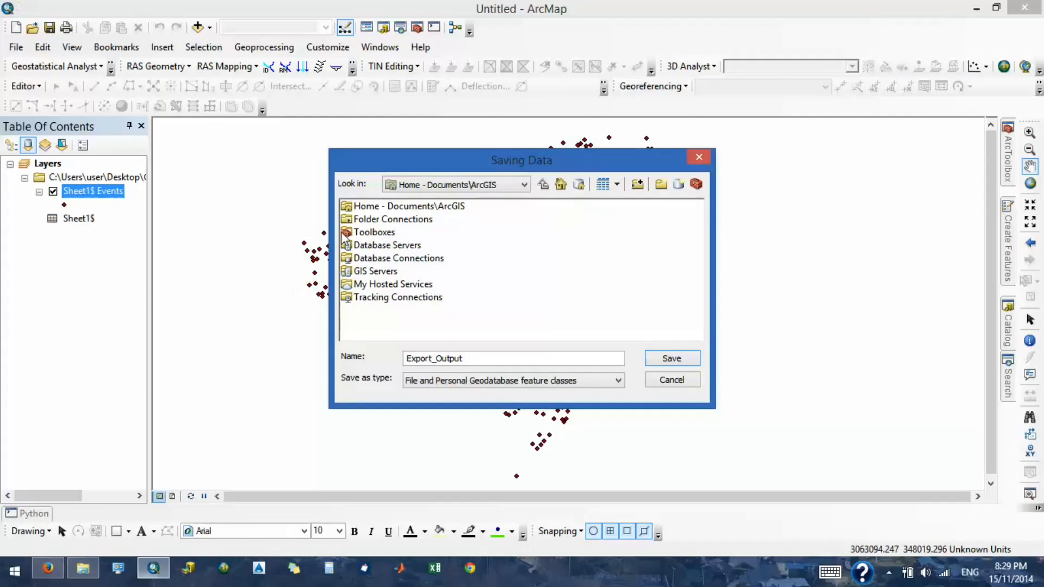
Browse to the GIS_Map_Making folder connection, name the output points and try to save it directly in that folder.
{"action": "left_click", "coordinate": [479, 178]}
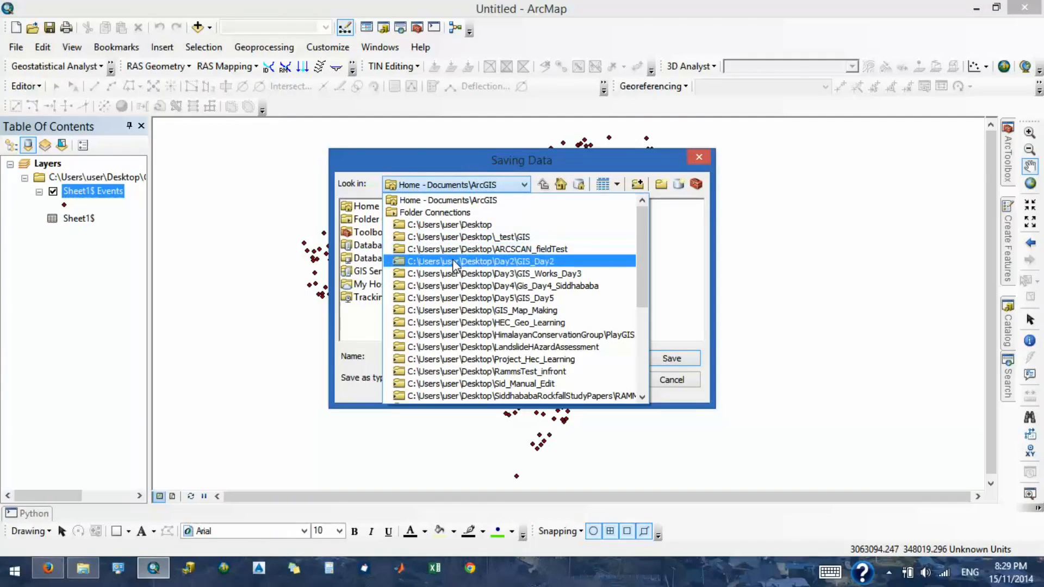
{"action": "left_click", "coordinate": [461, 311]}
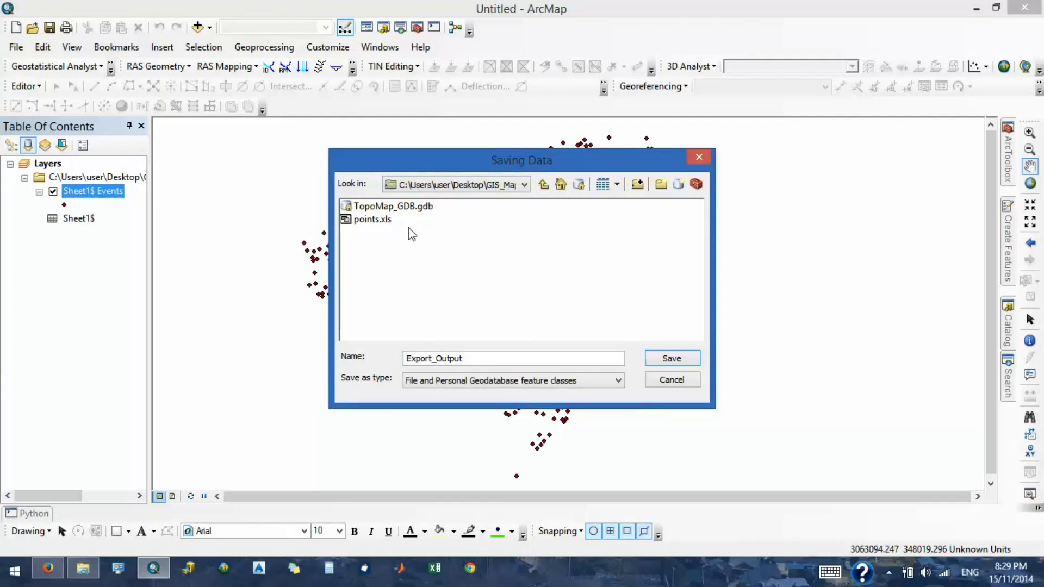
{"action": "double_click", "coordinate": [488, 363]}
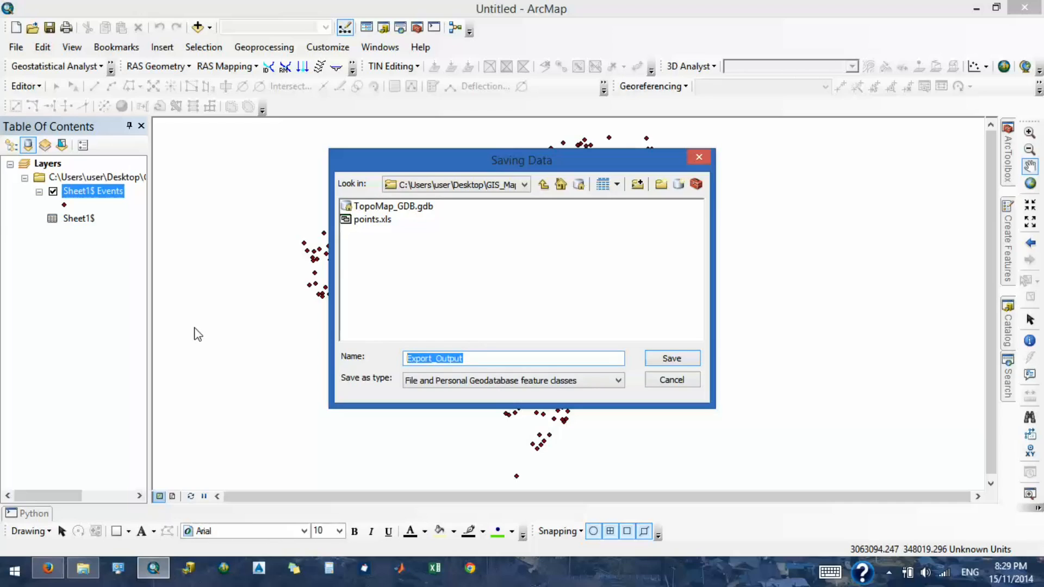
{"action": "type", "text": "points"}
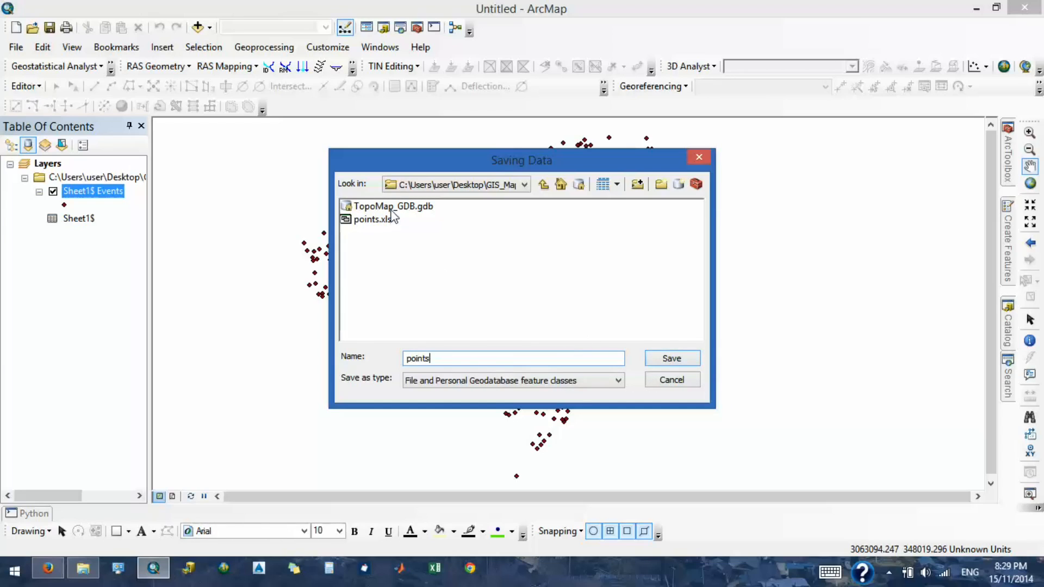
{"action": "left_click", "coordinate": [650, 356]}
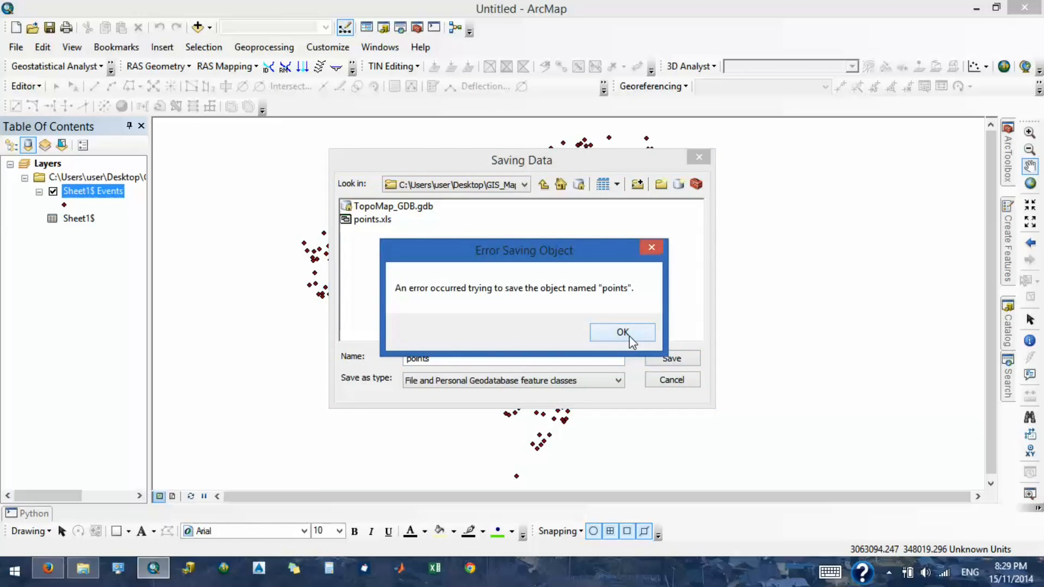
{"action": "left_click", "coordinate": [628, 335]}
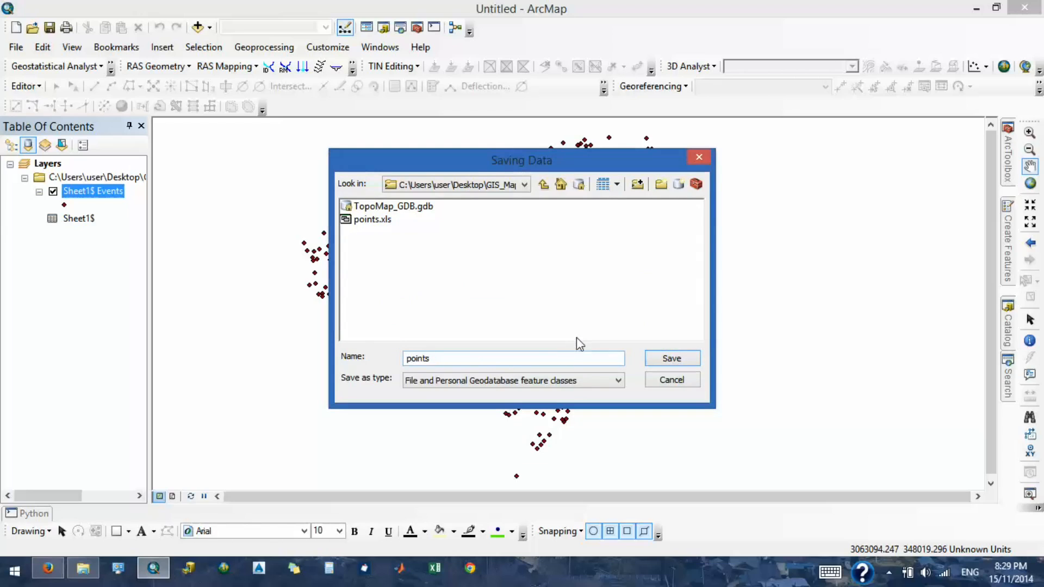
Save the output inside TopoMap_GDB.gdb, run the export and add the exported data to the map as a layer.
{"action": "left_click", "coordinate": [412, 211]}
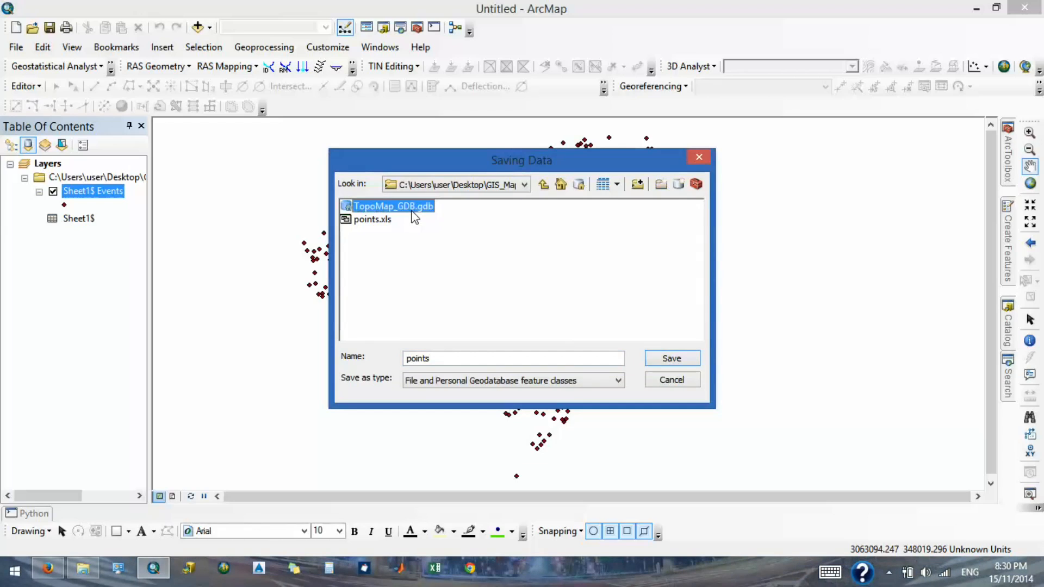
{"action": "double_click", "coordinate": [412, 212]}
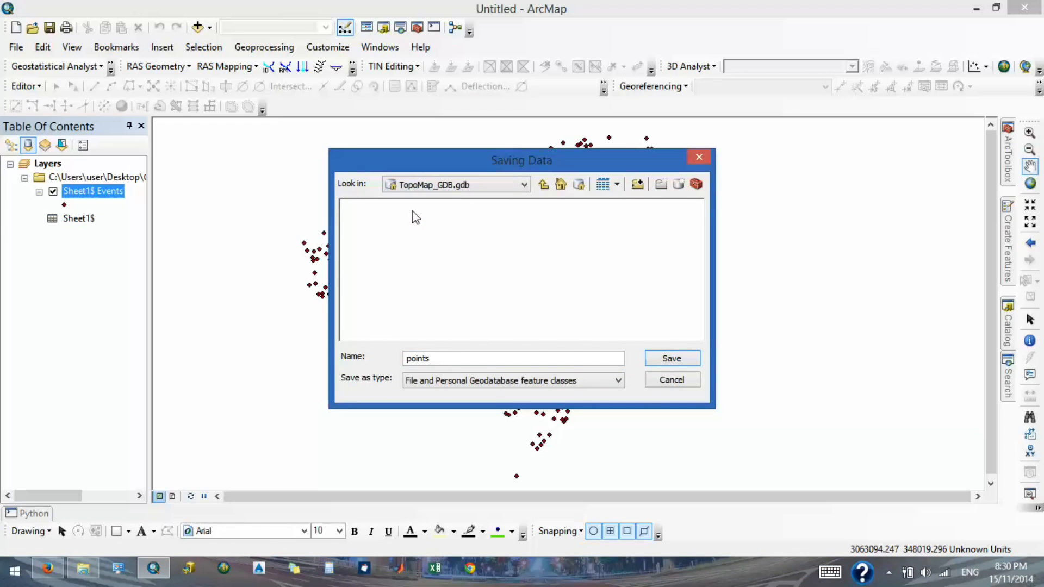
{"action": "left_click", "coordinate": [672, 360]}
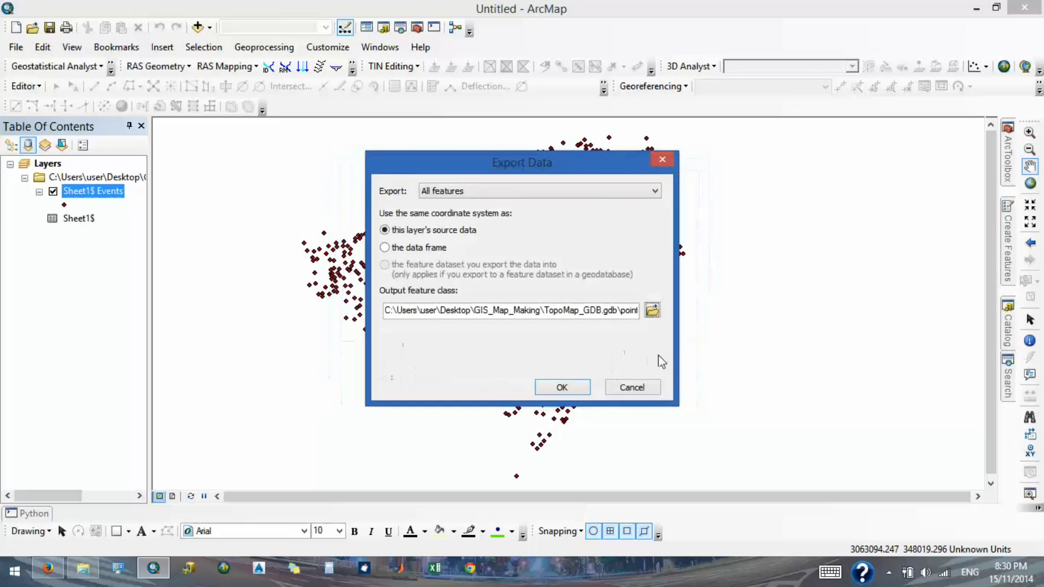
{"action": "left_click", "coordinate": [550, 388]}
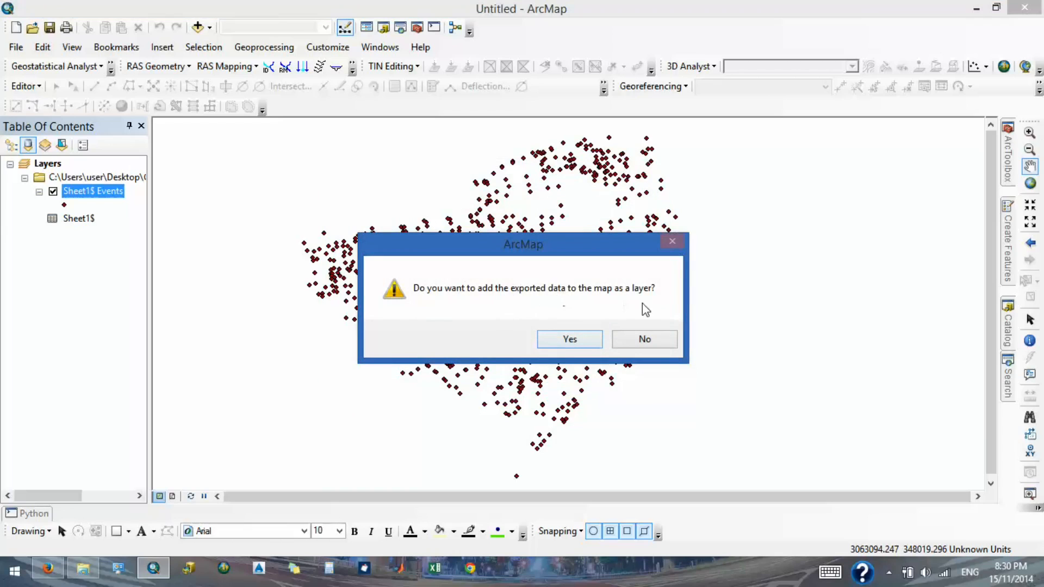
{"action": "left_click", "coordinate": [591, 339]}
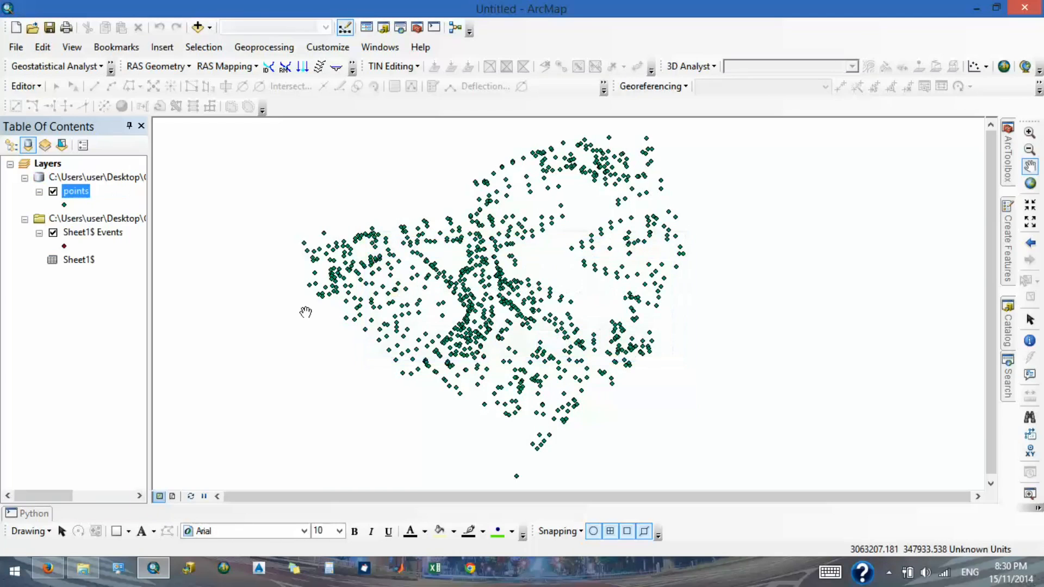
Remove the points.xls source with its Sheet1$ Events layer and Sheet1$ table from the map.
{"action": "right_click", "coordinate": [109, 220]}
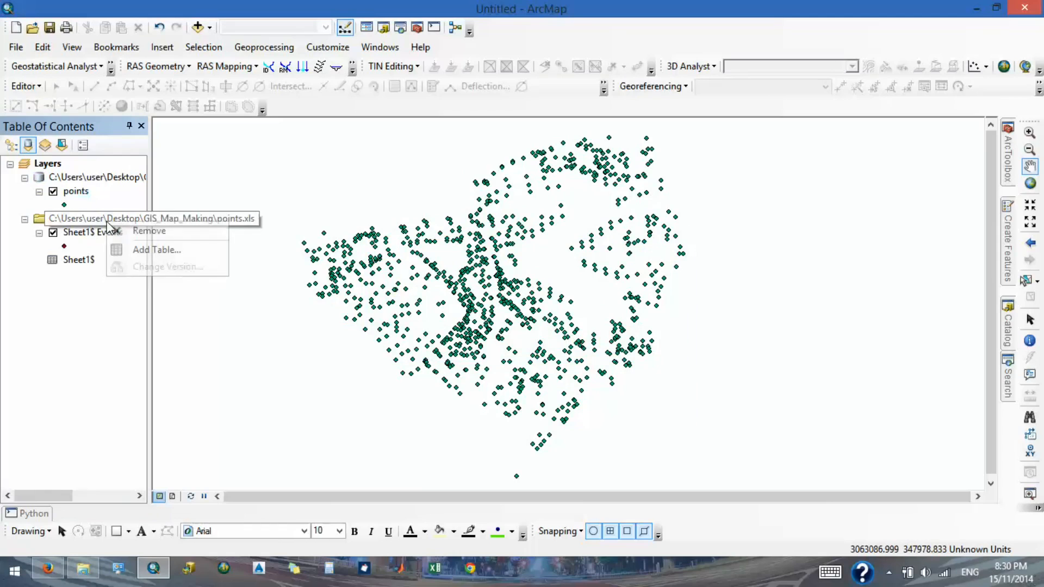
{"action": "left_click", "coordinate": [126, 232]}
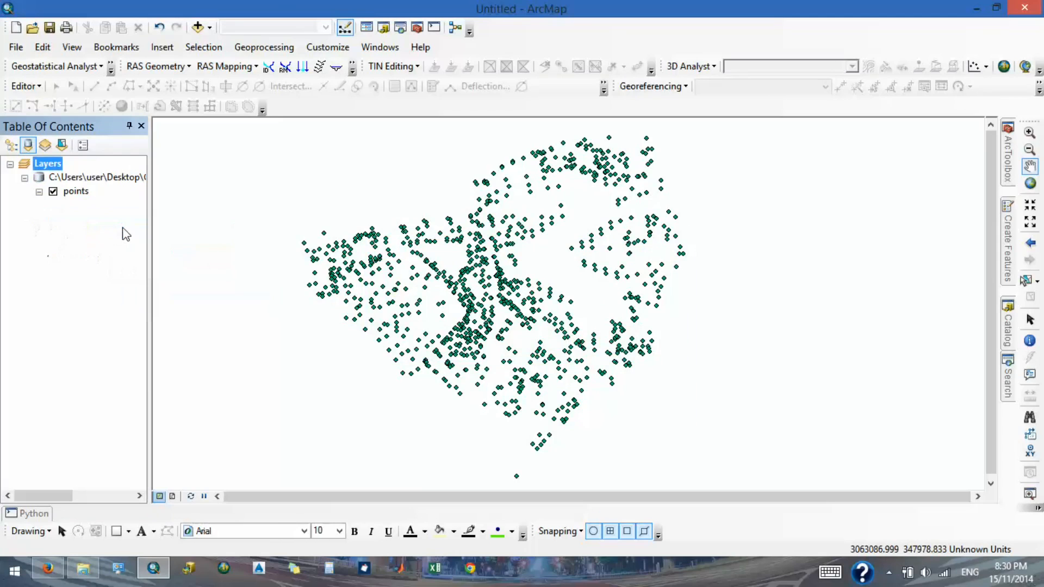
{"action": "left_click_drag", "start_coordinate": [611, 298], "coordinate": [613, 249]}
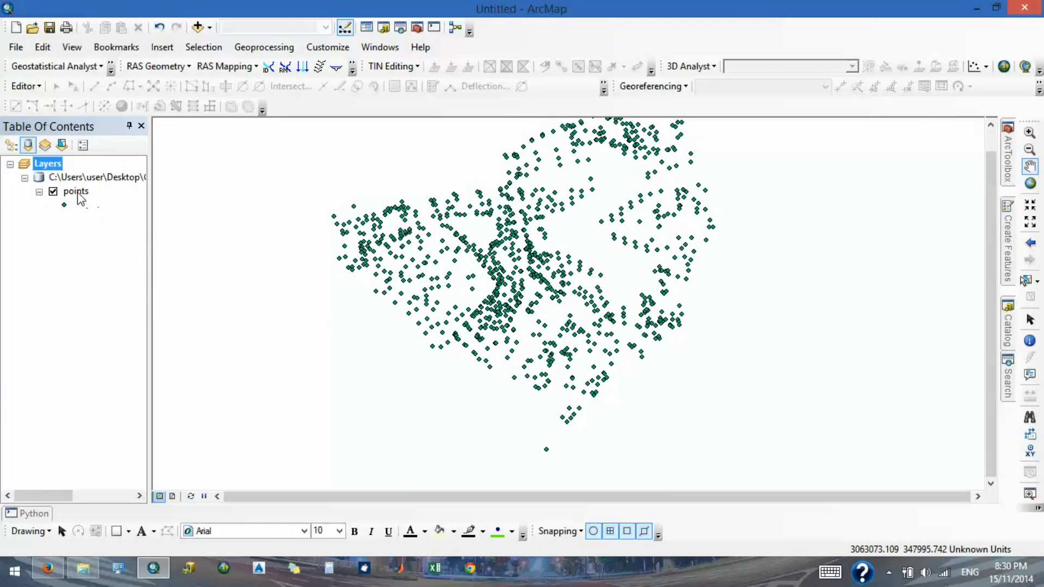
Turn on labels for the points layer, labelling all features the same way with the Label field.
{"action": "right_click", "coordinate": [78, 194]}
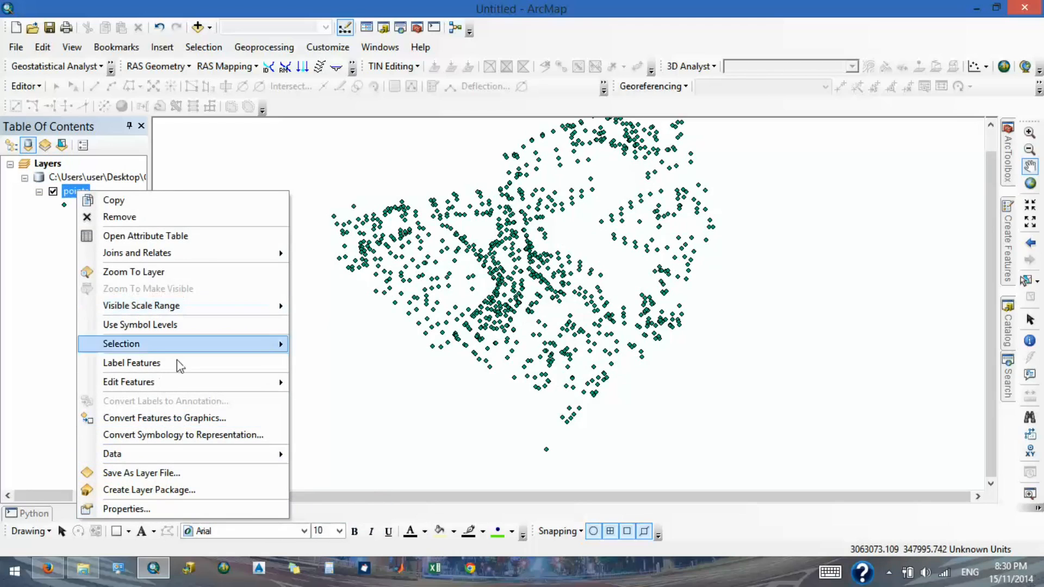
{"action": "mouse_move", "coordinate": [181, 386]}
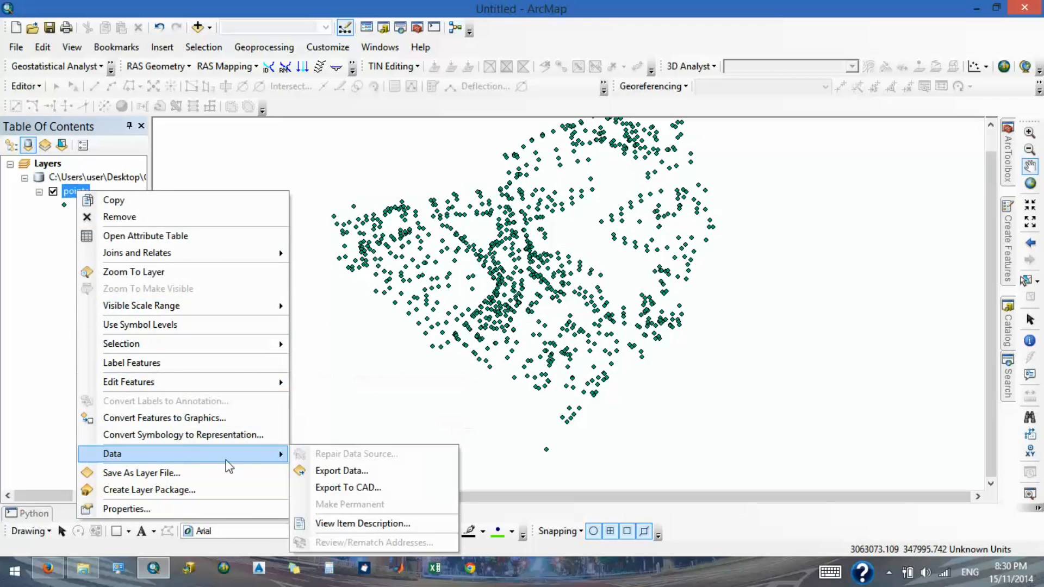
{"action": "left_click", "coordinate": [153, 509]}
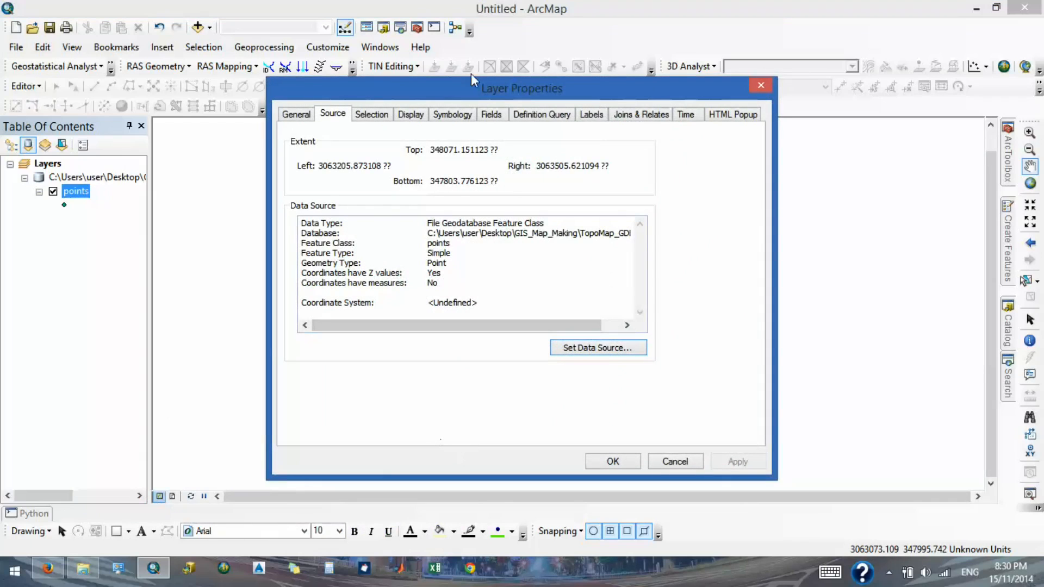
{"action": "left_click", "coordinate": [592, 114]}
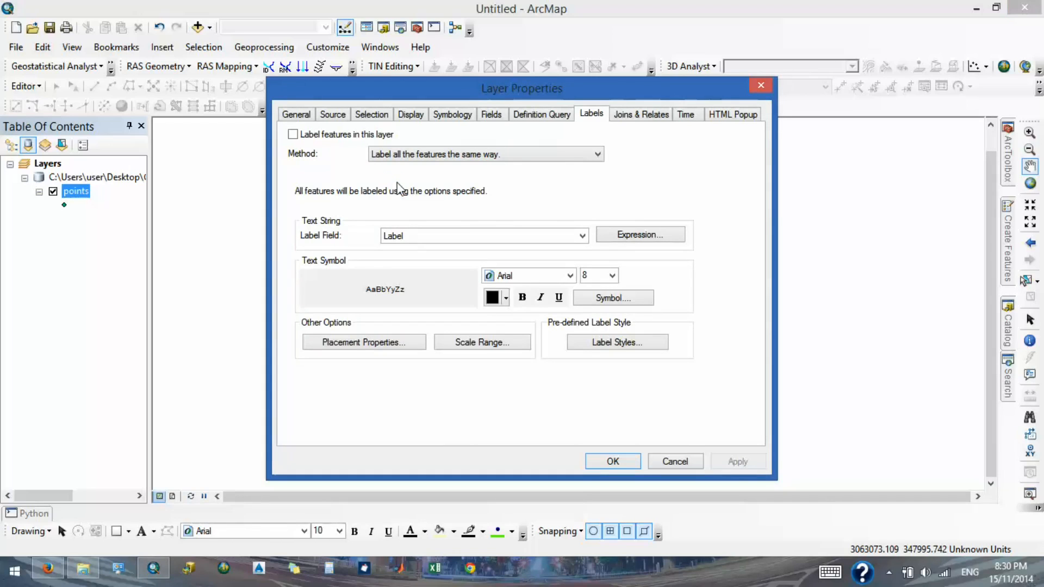
{"action": "left_click", "coordinate": [348, 136]}
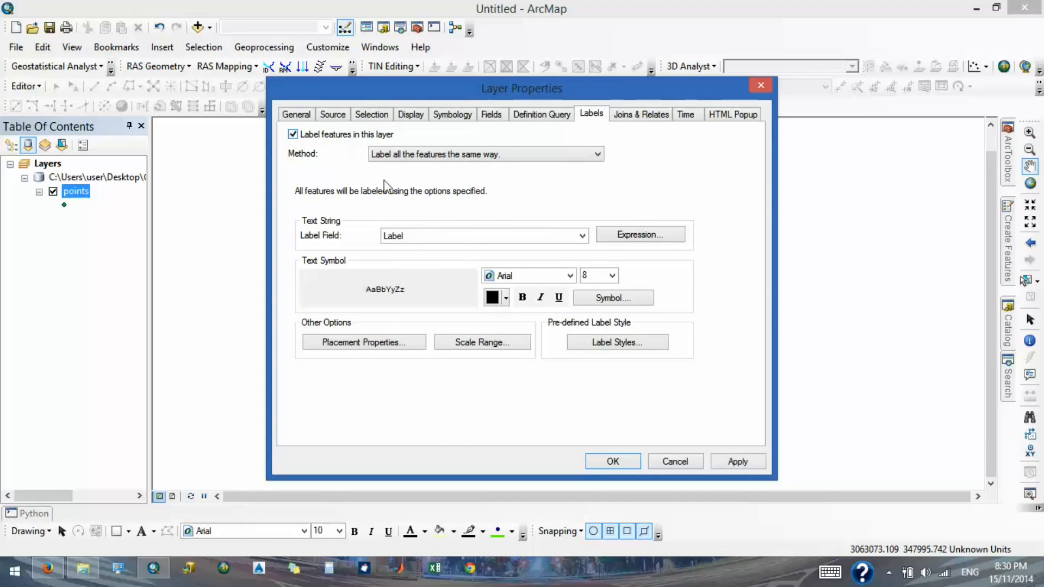
{"action": "left_click", "coordinate": [457, 237]}
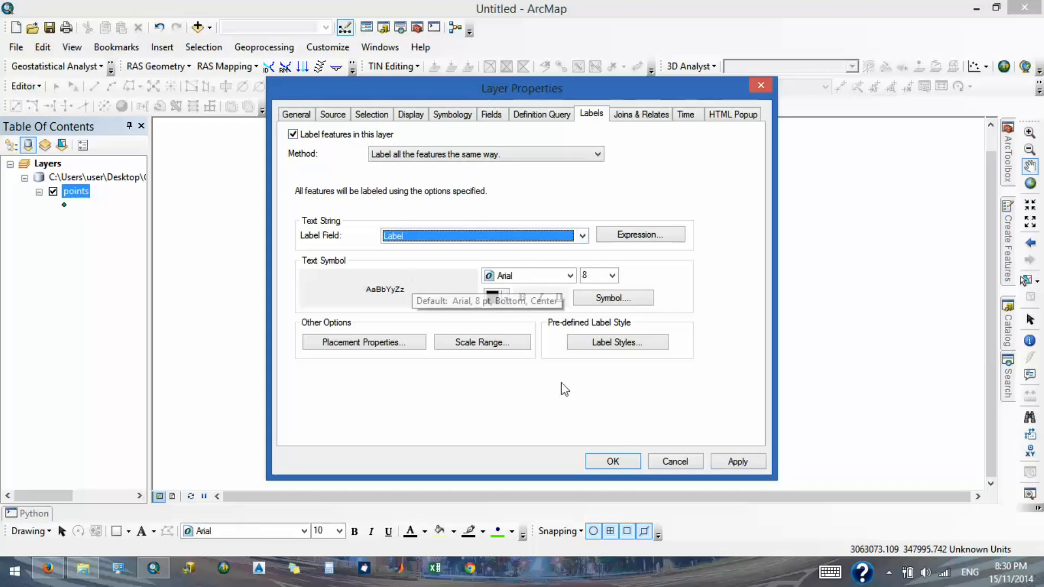
{"action": "left_click", "coordinate": [618, 458]}
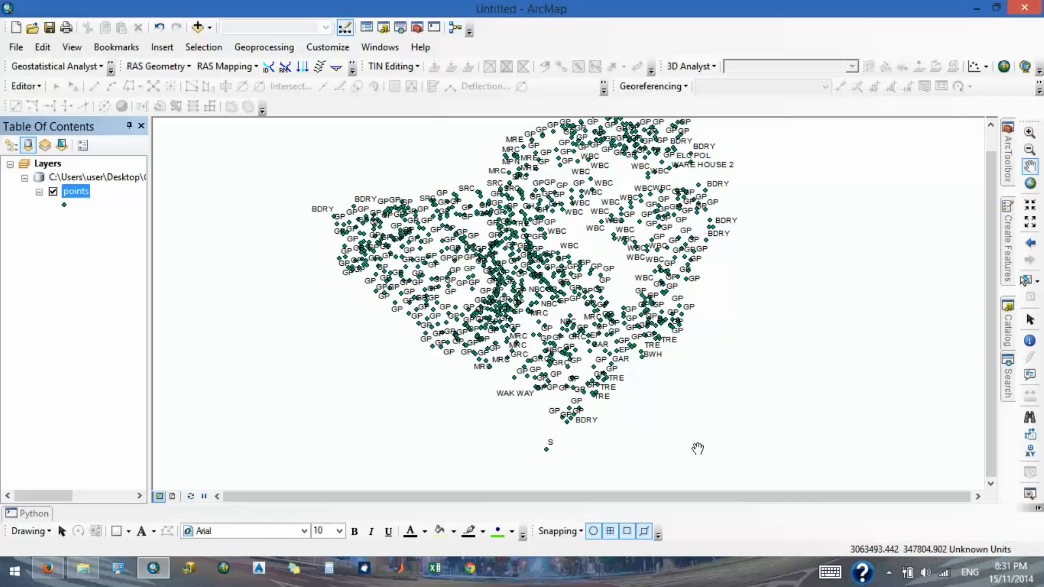
{"action": "left_click_drag", "start_coordinate": [564, 283], "coordinate": [593, 269]}
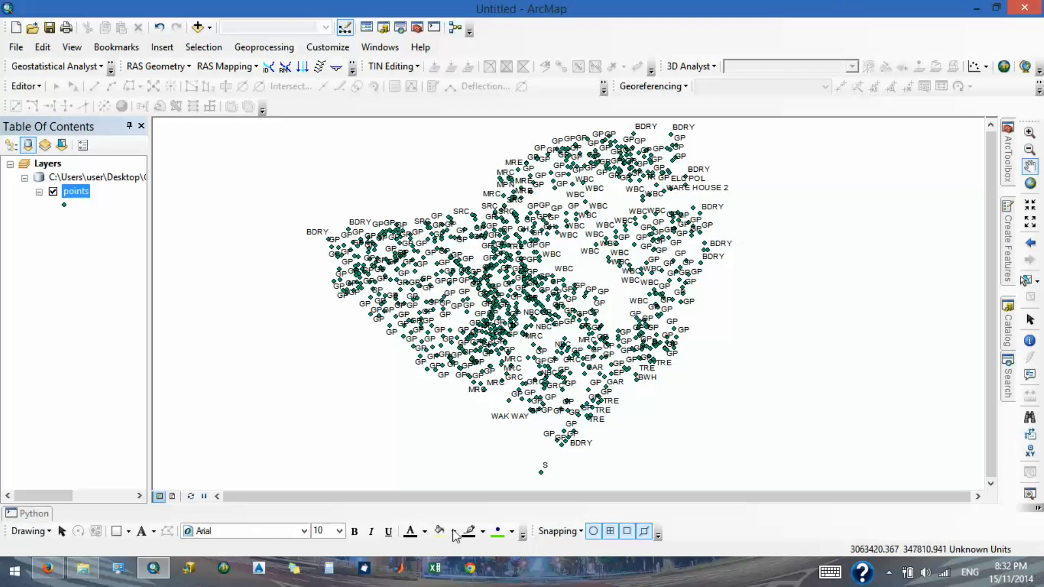
{"action": "left_click_drag", "start_coordinate": [527, 267], "coordinate": [552, 269]}
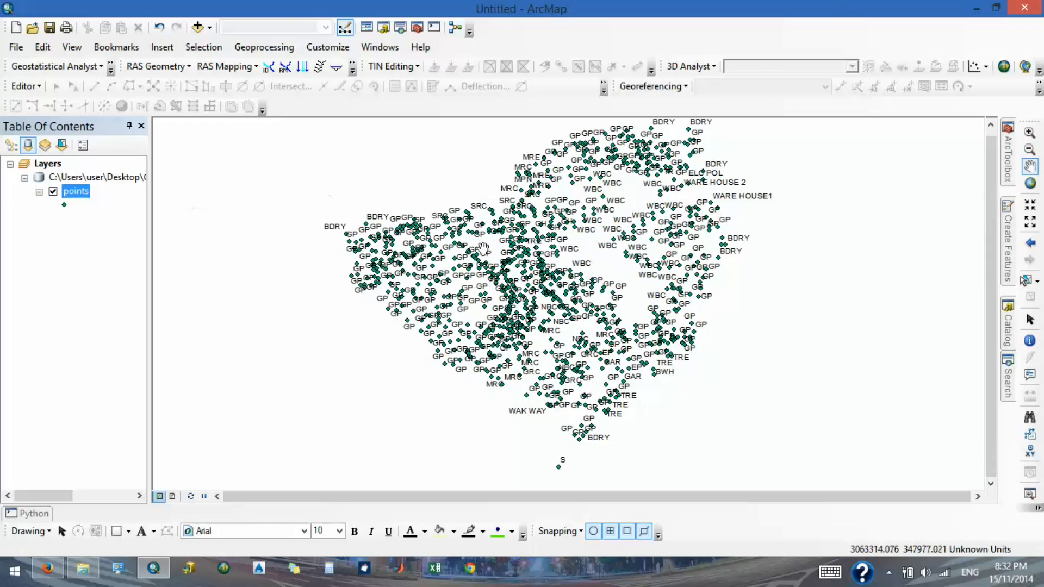
Start saving the map document and choose the GIS_Map_Making folder on the desktop as its location.
{"action": "left_click", "coordinate": [15, 47]}
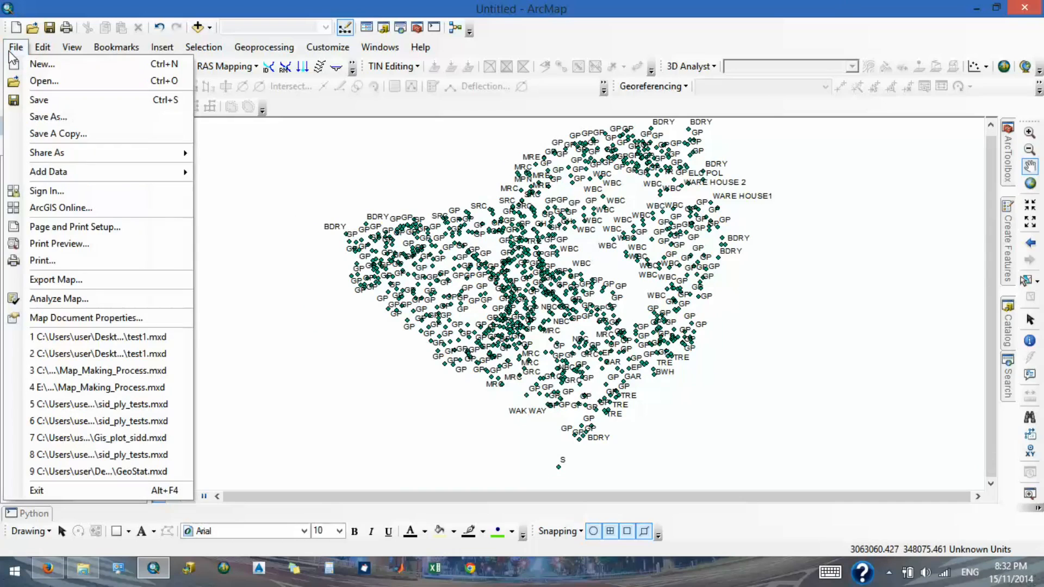
{"action": "left_click", "coordinate": [58, 105]}
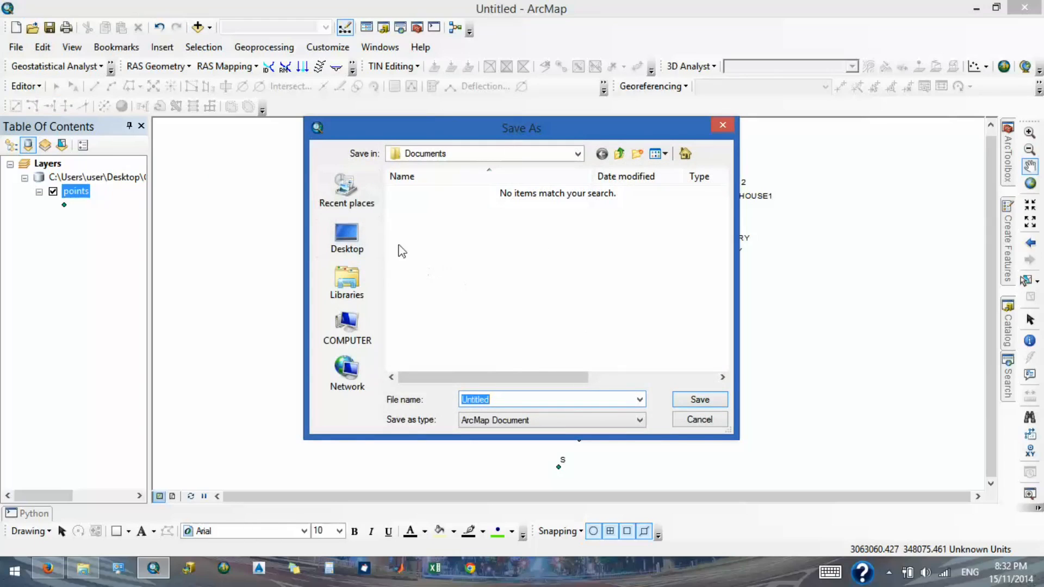
{"action": "left_click", "coordinate": [372, 241]}
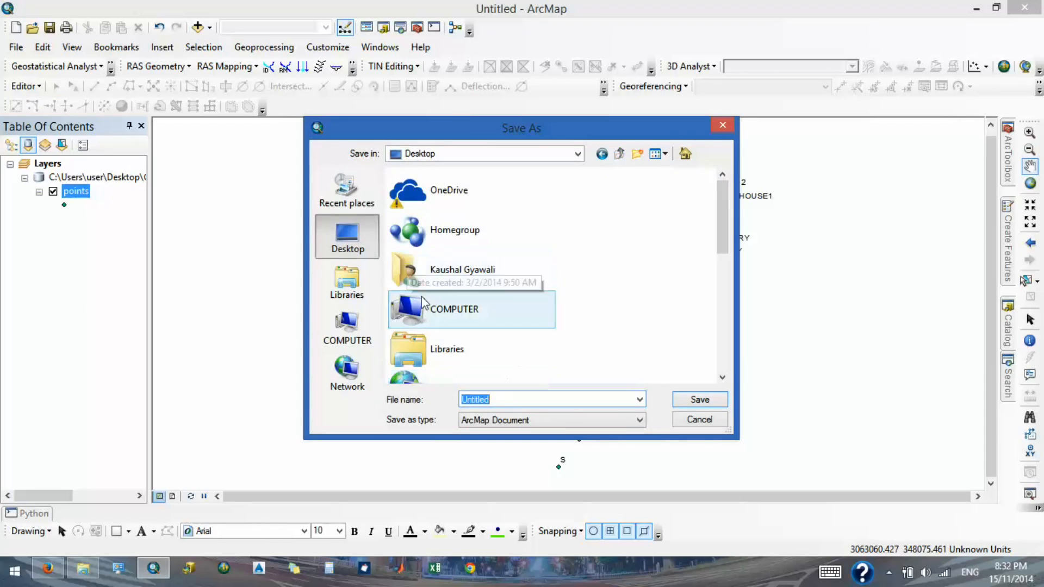
{"action": "left_click", "coordinate": [435, 310]}
{"action": "scroll", "coordinate": [435, 313], "scroll_direction": "down", "scroll_amount": 3}
{"action": "scroll", "coordinate": [435, 312], "scroll_direction": "up", "scroll_amount": 1}
{"action": "scroll", "coordinate": [435, 315], "scroll_direction": "down", "scroll_amount": 2}
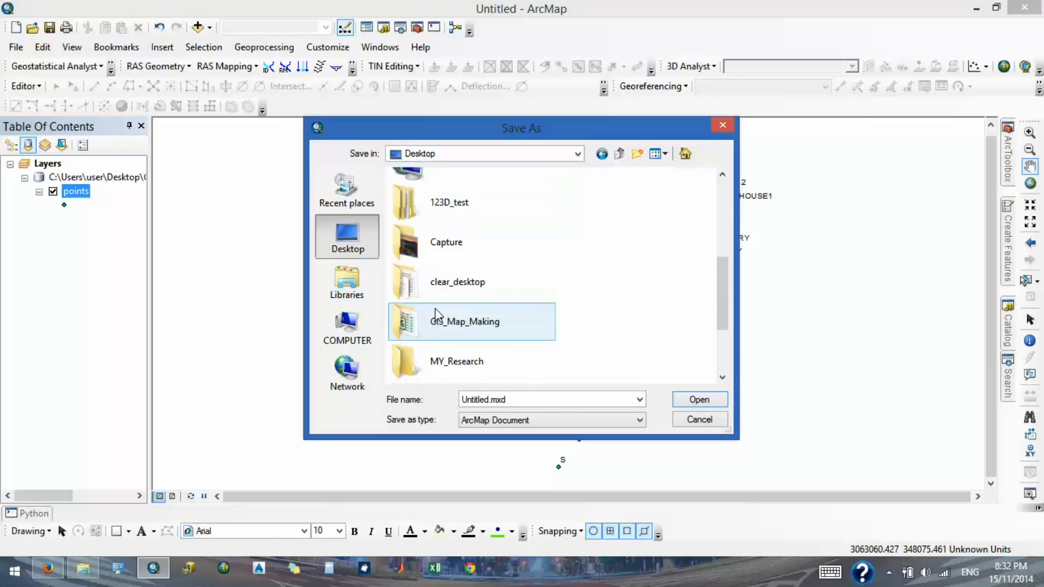
{"action": "scroll", "coordinate": [435, 312], "scroll_direction": "down", "scroll_amount": 1}
{"action": "double_click", "coordinate": [470, 217]}
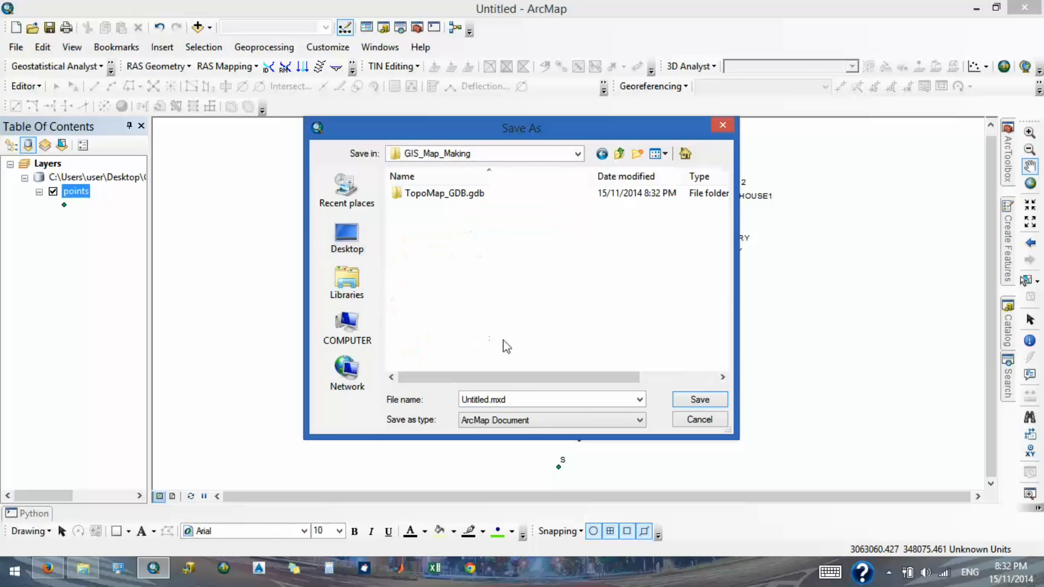
Name the map document Topo_Map_Proces and save it as an ArcMap Document.
{"action": "double_click", "coordinate": [526, 399]}
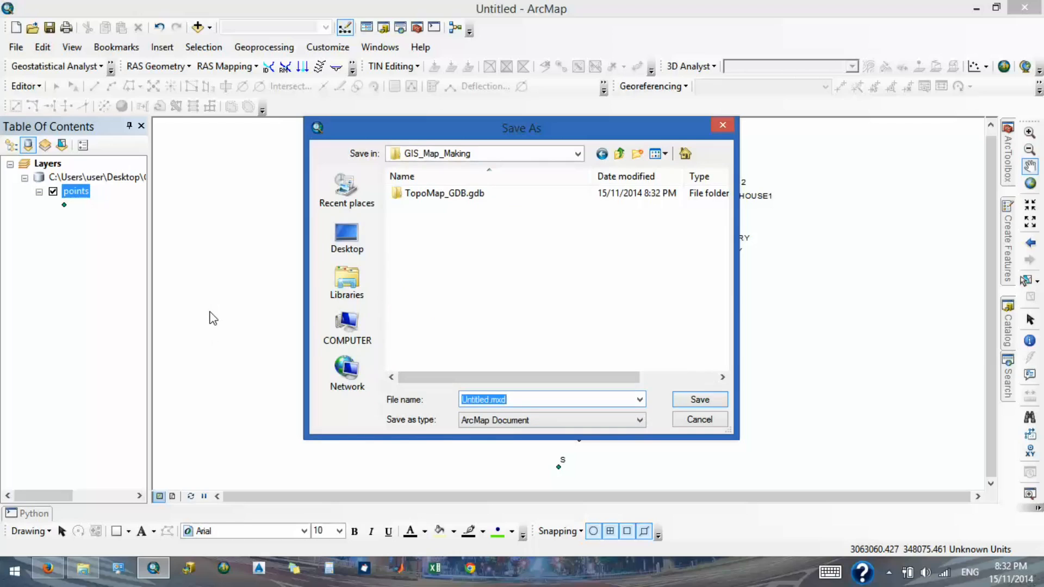
{"action": "type", "text": "Map"}
{"action": "key", "text": "BackSpace"}
{"action": "key", "text": "BackSpace"}
{"action": "key", "text": "BackSpace"}
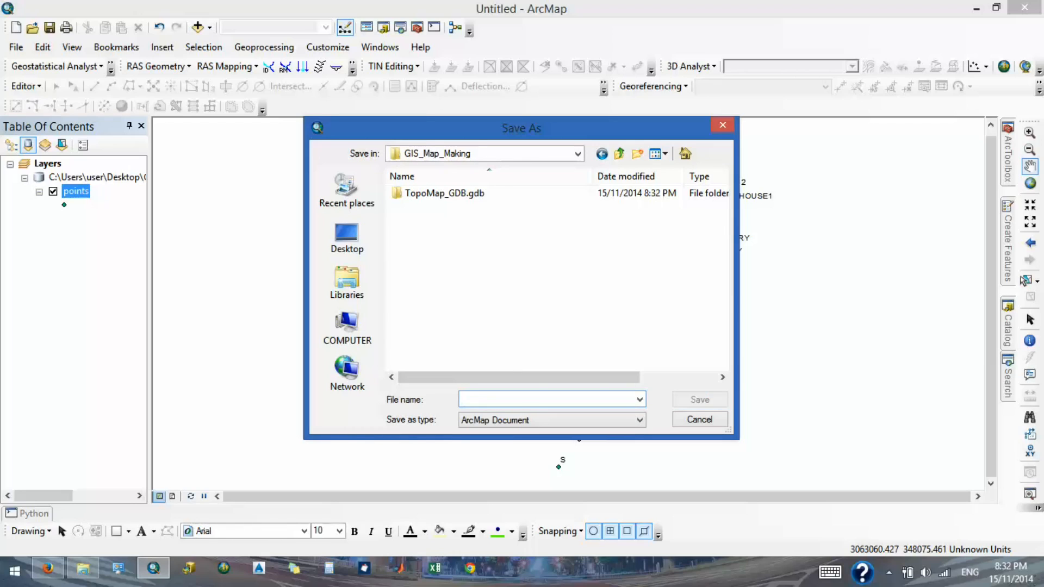
{"action": "type", "text": "Topo"}
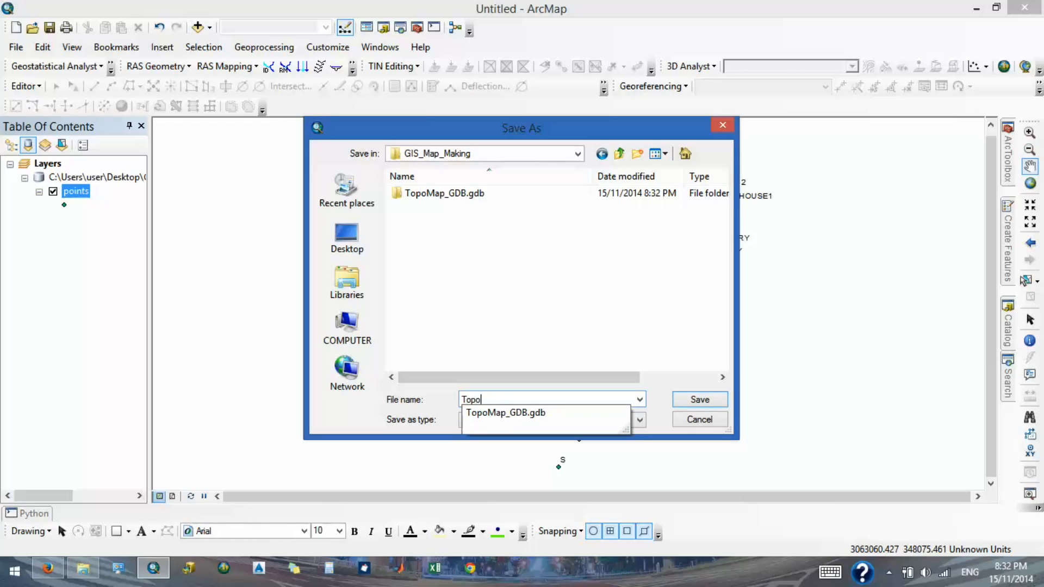
{"action": "type", "text": "_Map"}
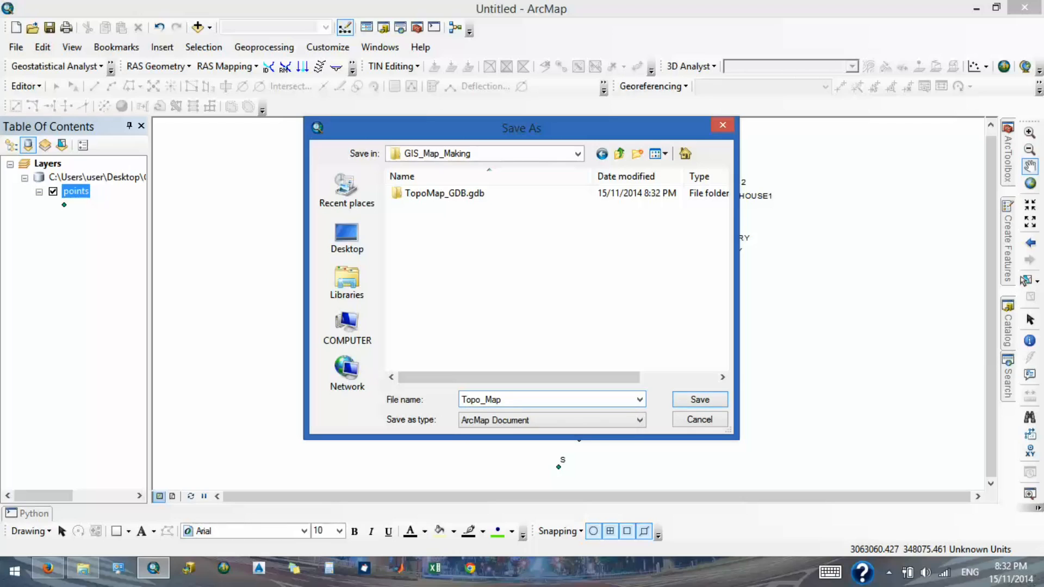
{"action": "type", "text": "_Proces"}
{"action": "key", "text": "Return"}
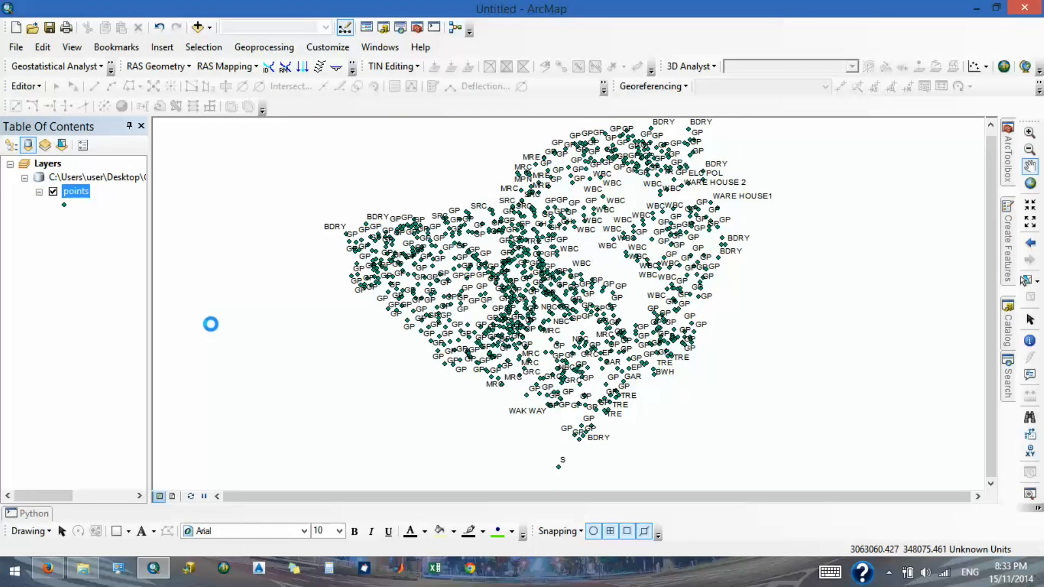
{"action": "left_click_drag", "start_coordinate": [449, 295], "coordinate": [422, 303]}
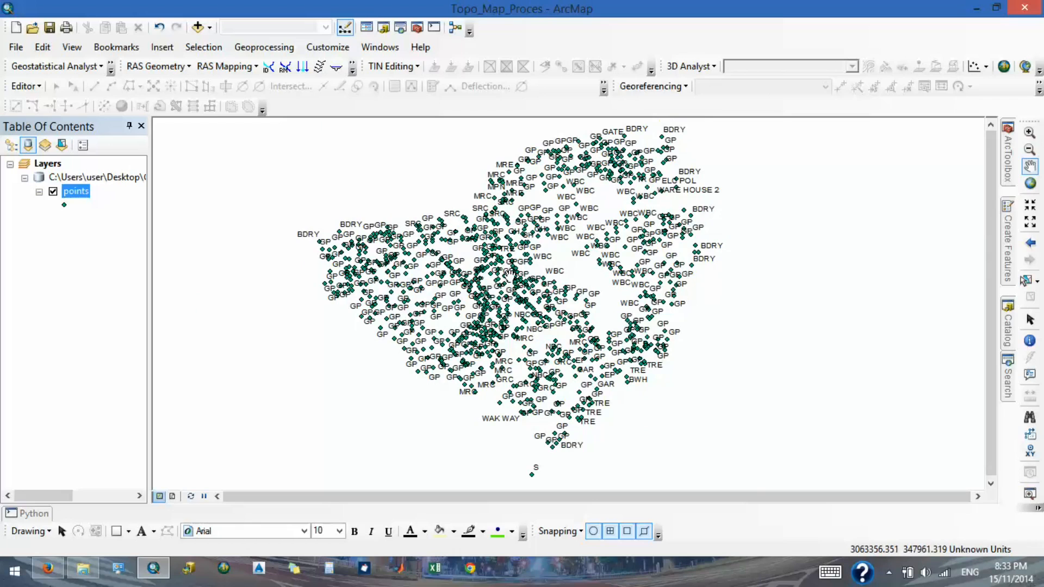
{"action": "left_click_drag", "start_coordinate": [537, 291], "coordinate": [530, 290]}
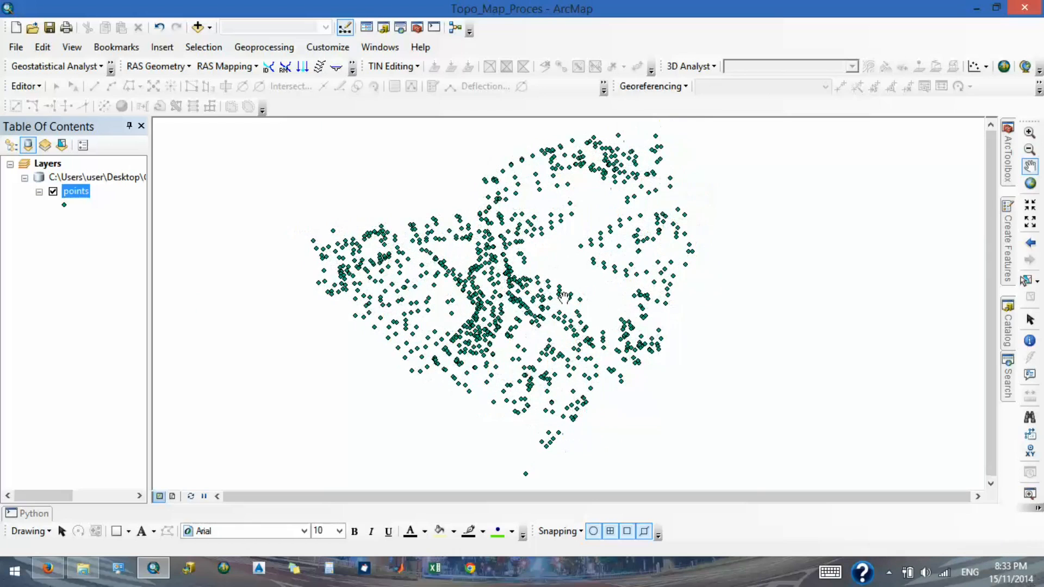
{"action": "right_click", "coordinate": [49, 166]}
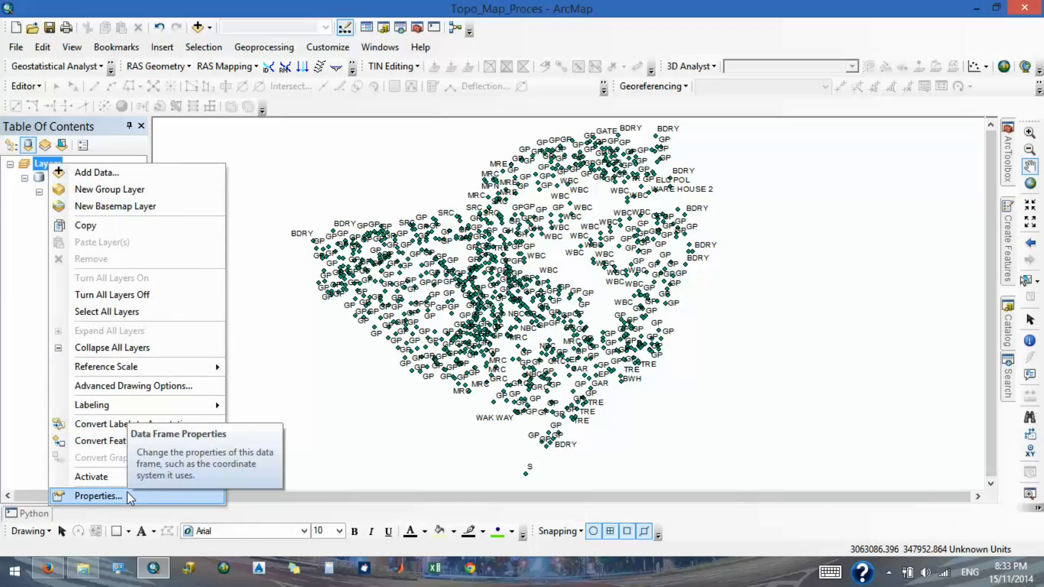
{"action": "left_click", "coordinate": [98, 496]}
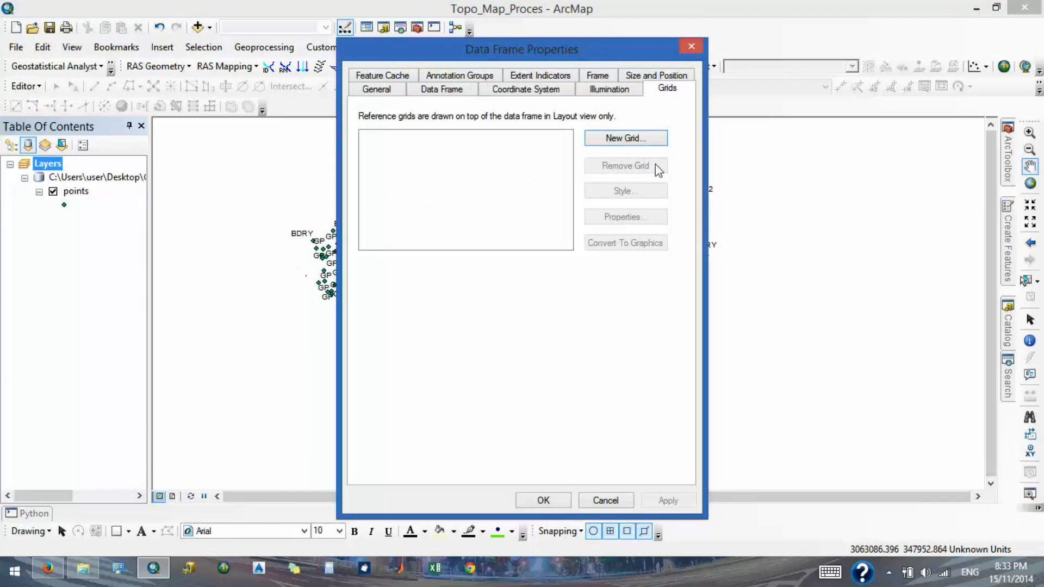
{"action": "left_click", "coordinate": [402, 90]}
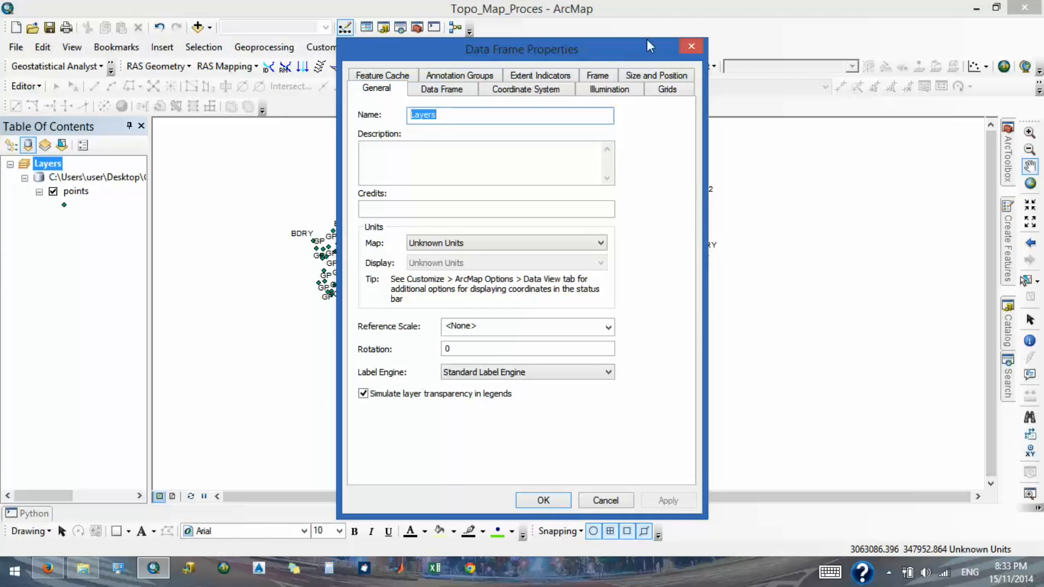
{"action": "left_click", "coordinate": [691, 47]}
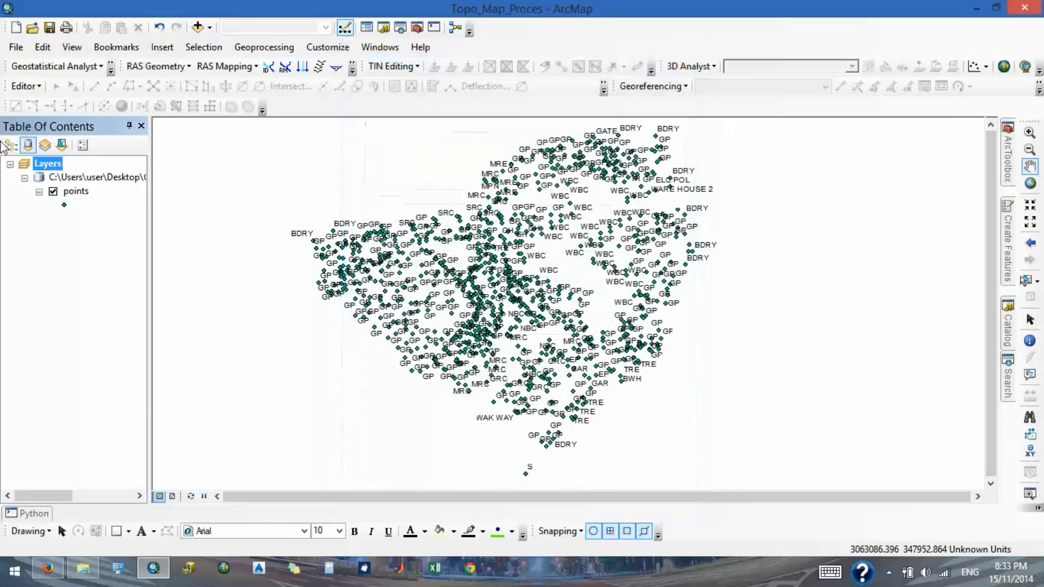
{"action": "right_click", "coordinate": [55, 167]}
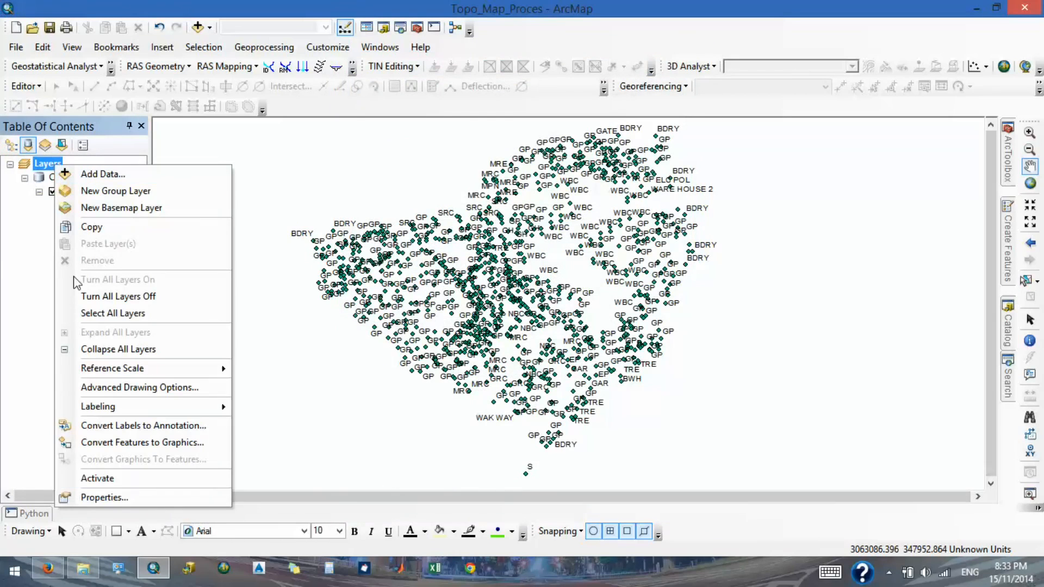
{"action": "left_click", "coordinate": [107, 498]}
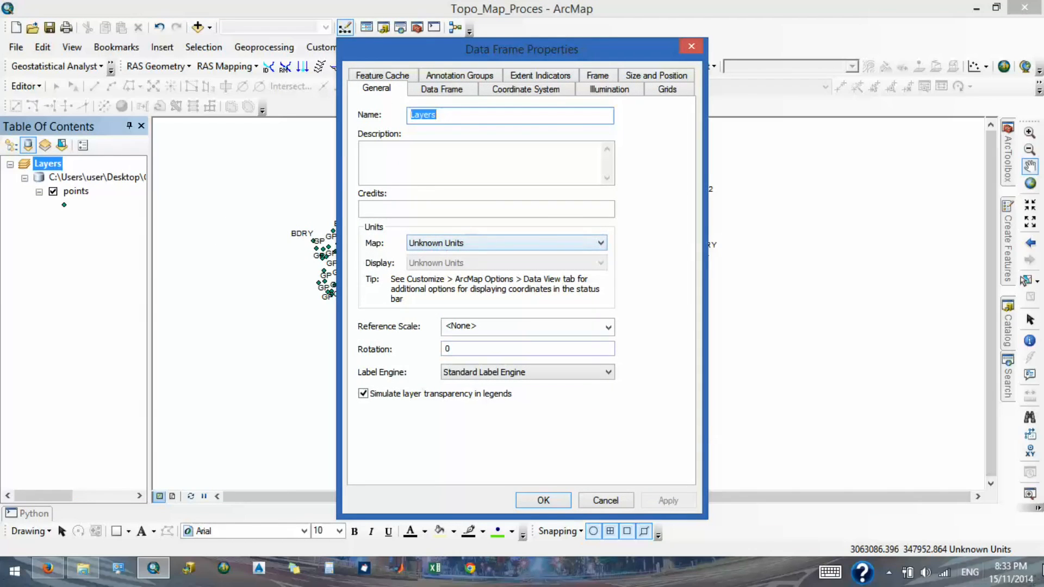
{"action": "left_click", "coordinate": [606, 500]}
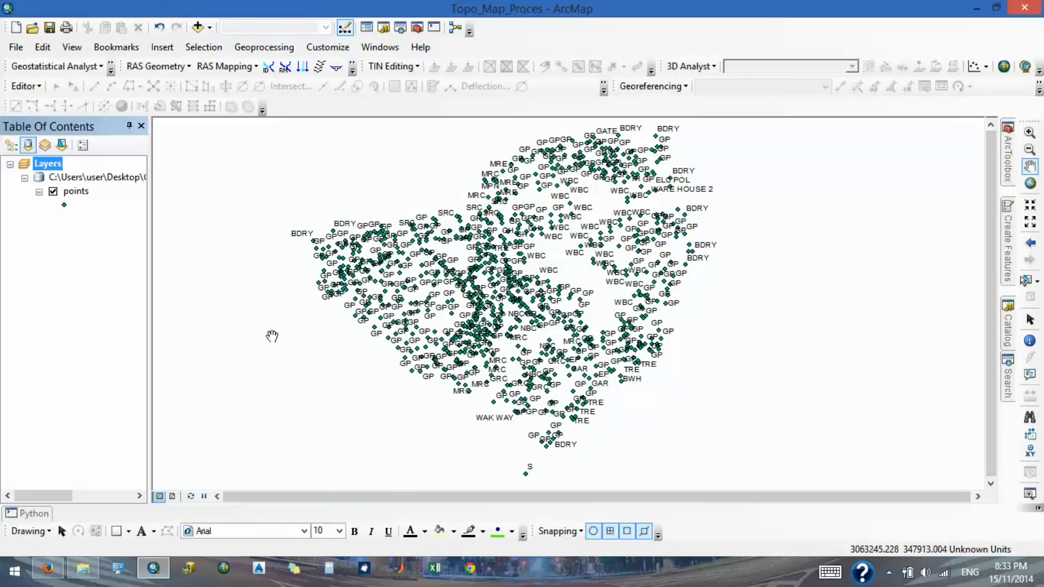
Set both the map units and the display units of the Layers data frame to Meters and apply the change.
{"action": "right_click", "coordinate": [52, 168]}
{"action": "left_click", "coordinate": [103, 502]}
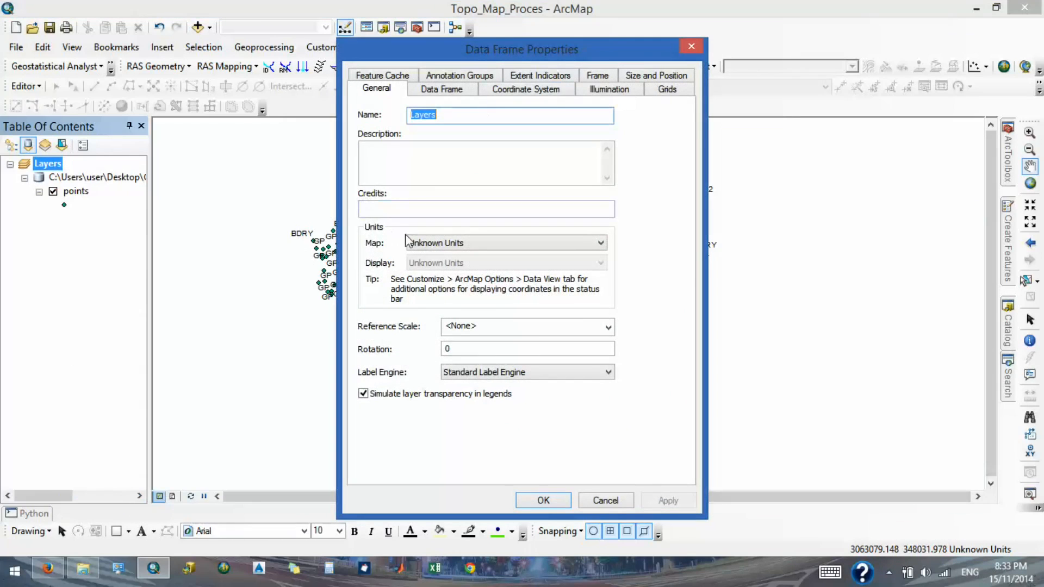
{"action": "left_click", "coordinate": [439, 246]}
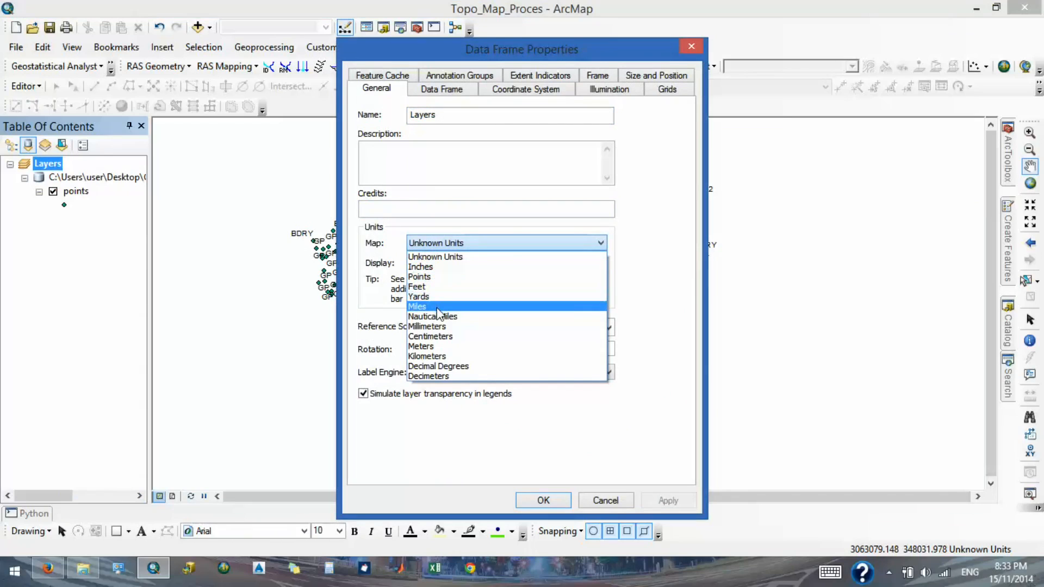
{"action": "left_click", "coordinate": [439, 346]}
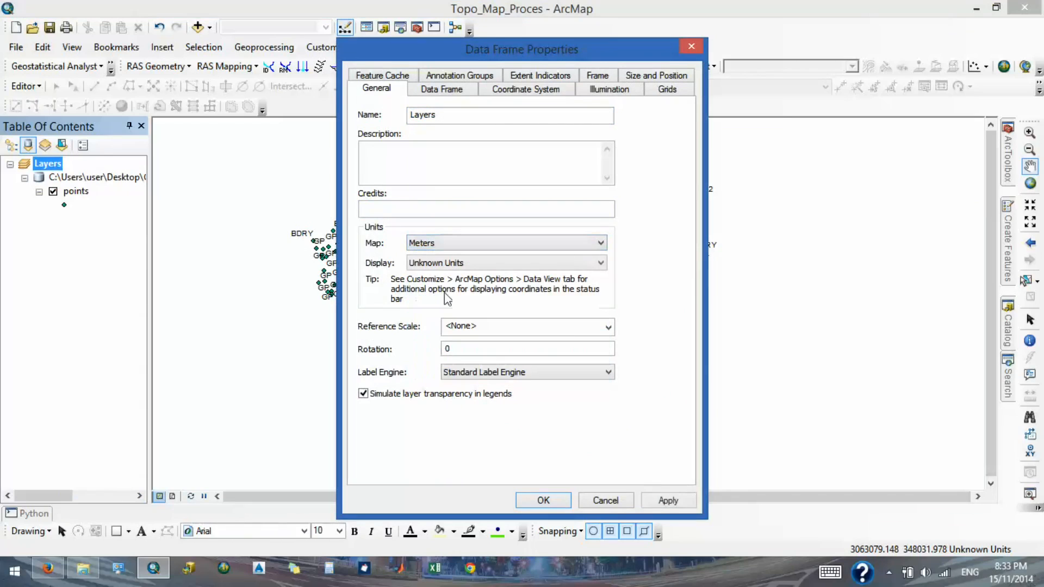
{"action": "left_click", "coordinate": [444, 264]}
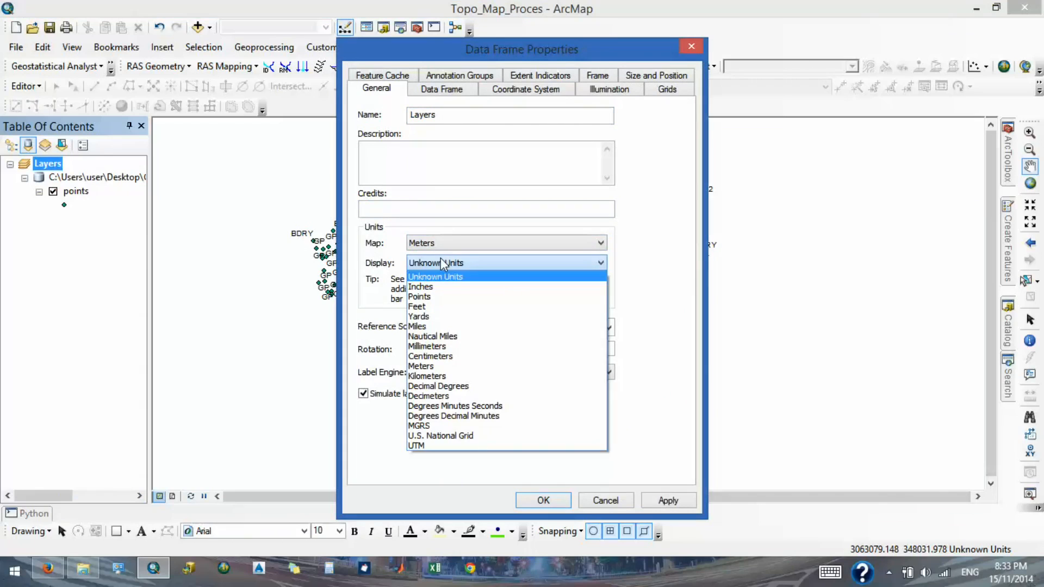
{"action": "left_click", "coordinate": [429, 366]}
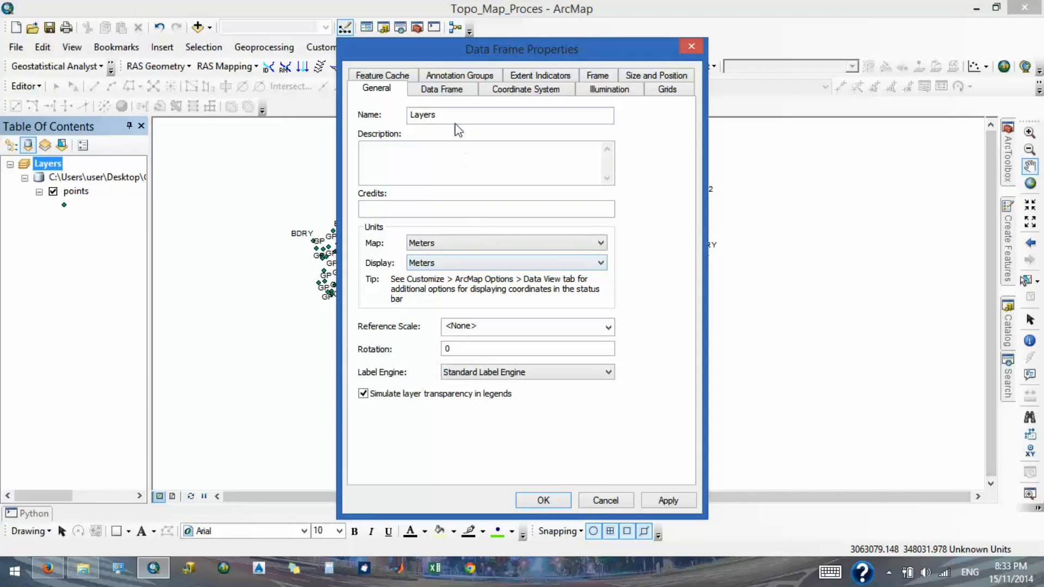
{"action": "left_click", "coordinate": [667, 499]}
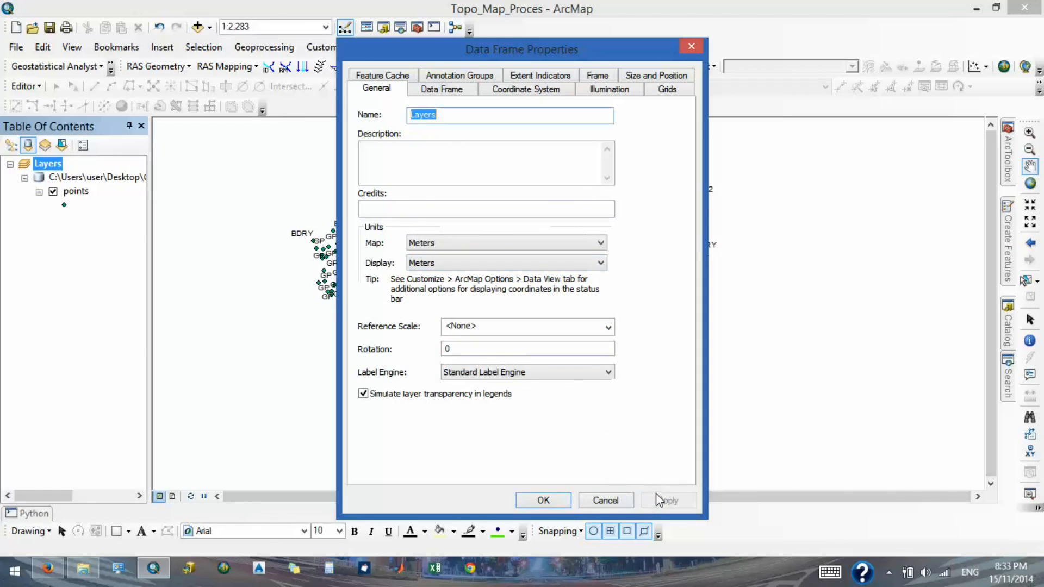
Start a new grid for the data frame and choose Measured Grid as its type.
{"action": "left_click", "coordinate": [449, 91]}
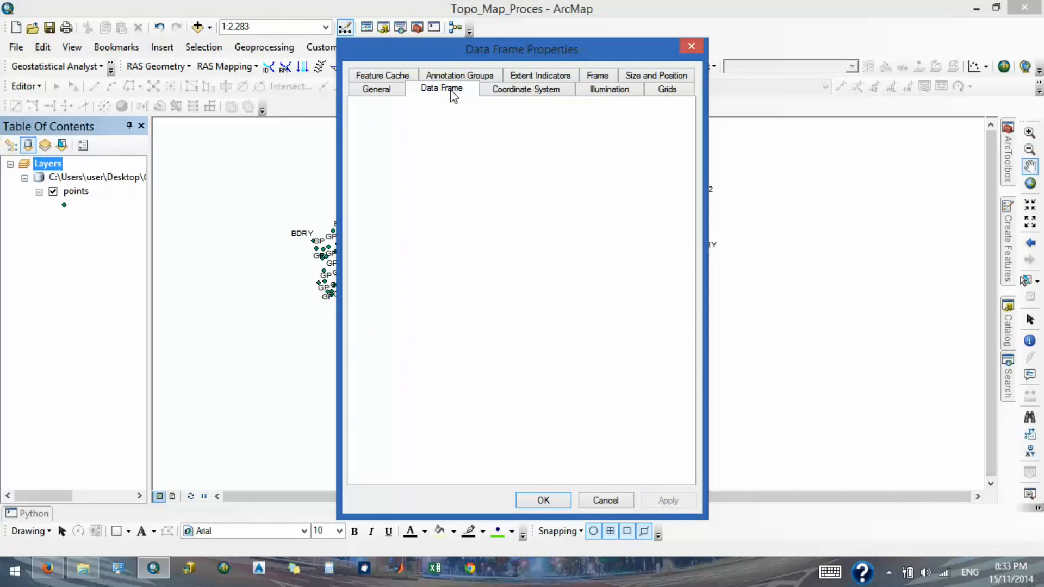
{"action": "left_click", "coordinate": [510, 92]}
{"action": "left_click", "coordinate": [613, 94]}
{"action": "left_click", "coordinate": [668, 90]}
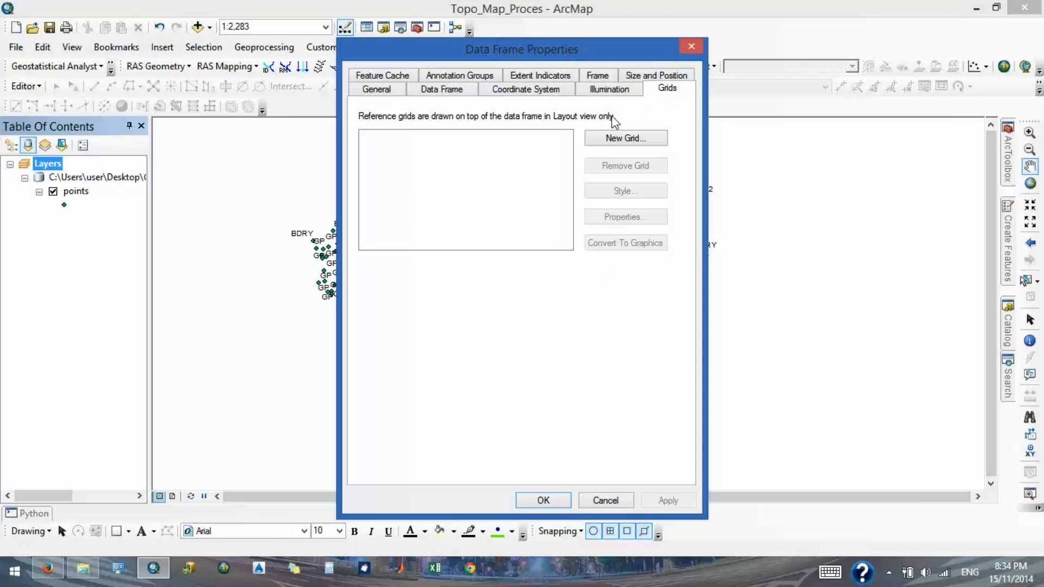
{"action": "left_click", "coordinate": [623, 139]}
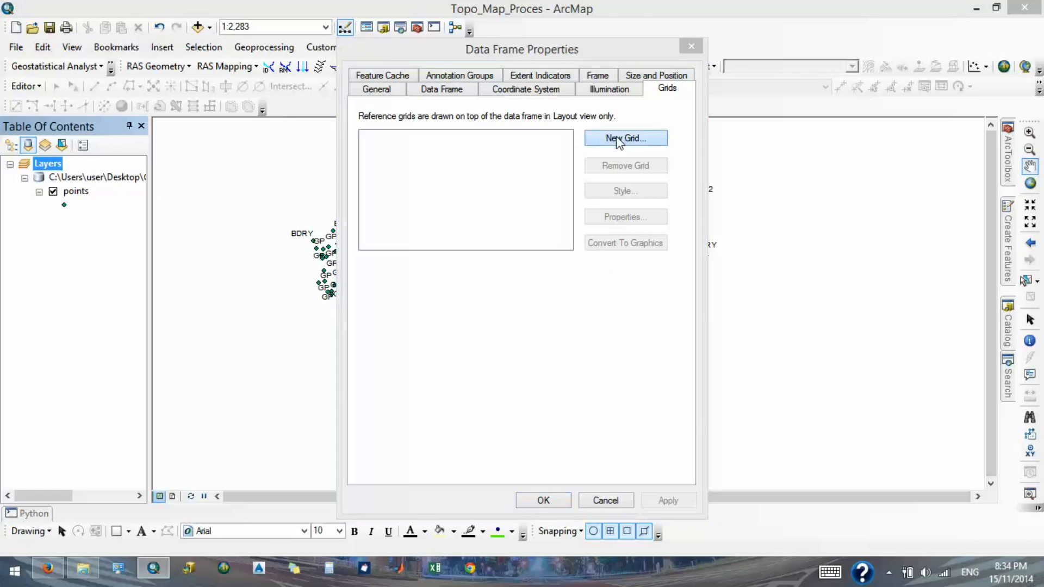
{"action": "left_click_drag", "start_coordinate": [538, 144], "coordinate": [526, 141]}
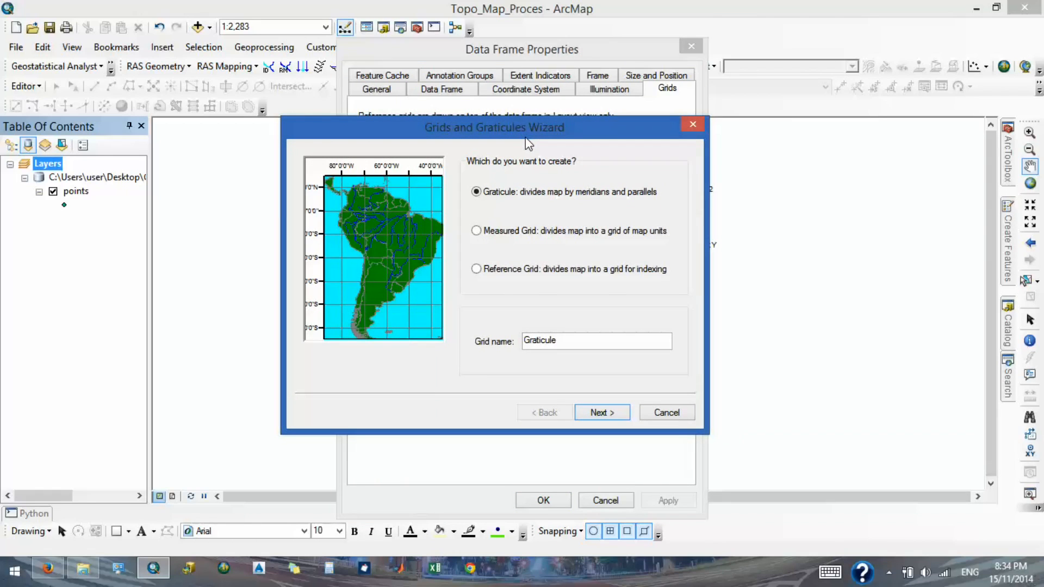
{"action": "left_click", "coordinate": [513, 234]}
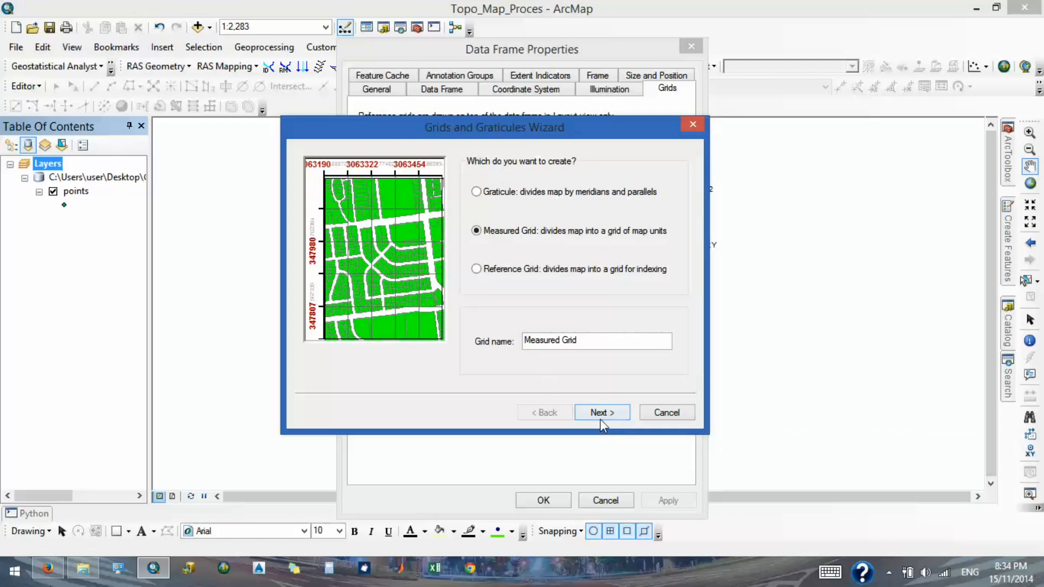
{"action": "left_click", "coordinate": [602, 413]}
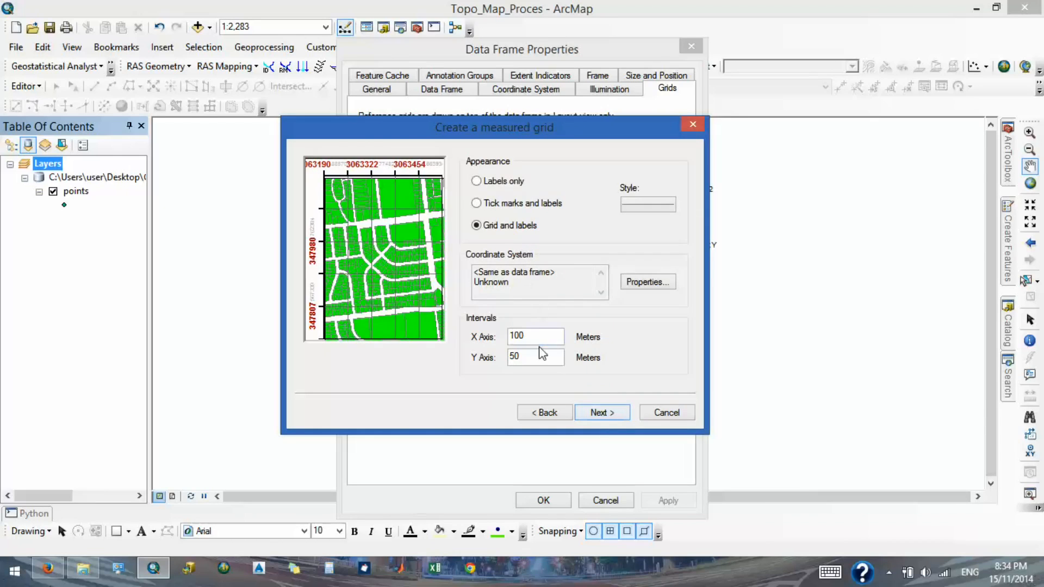
Set the measured grid's X and Y axis intervals to 25 meters, then finish the grid and accept the data frame properties.
{"action": "double_click", "coordinate": [541, 338]}
{"action": "type", "text": "25"}
{"action": "double_click", "coordinate": [512, 357]}
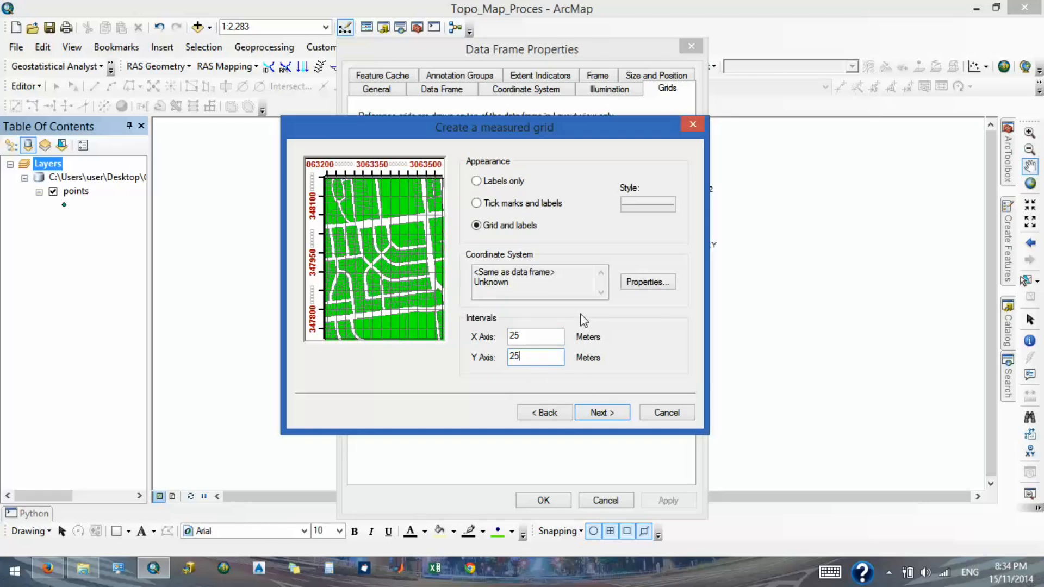
{"action": "left_click", "coordinate": [614, 415]}
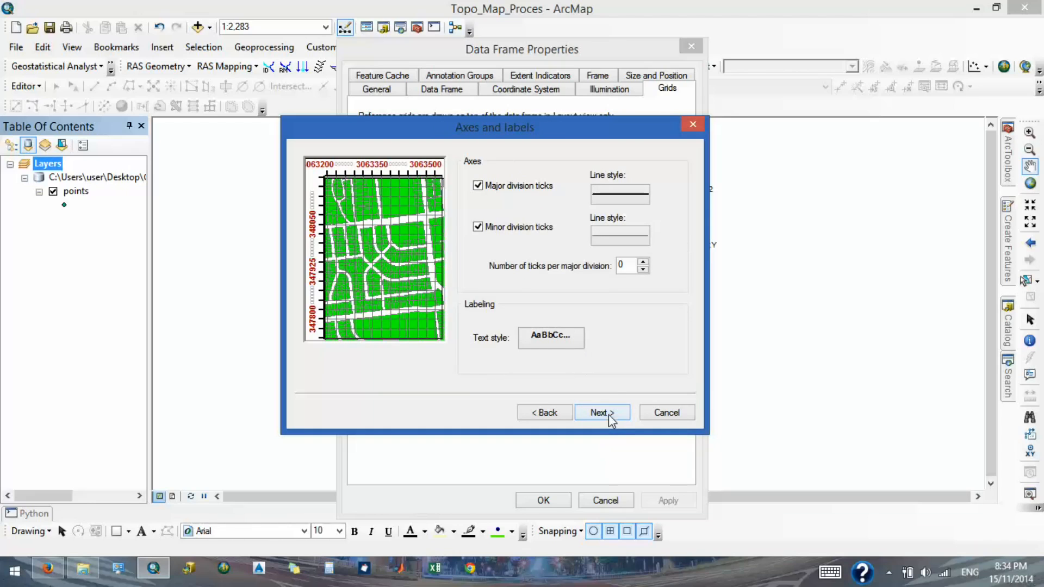
{"action": "left_click", "coordinate": [610, 415]}
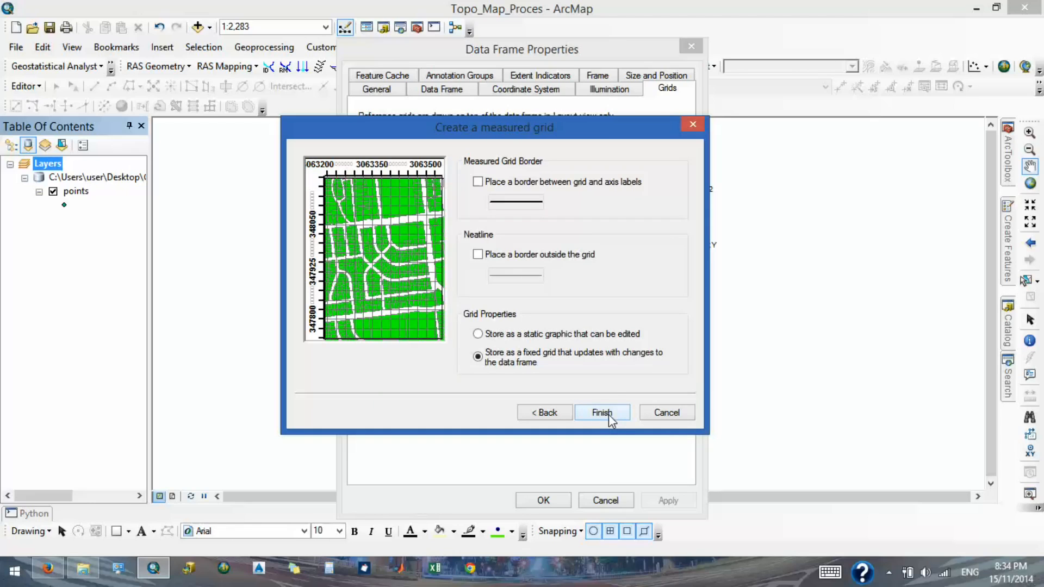
{"action": "left_click", "coordinate": [609, 414]}
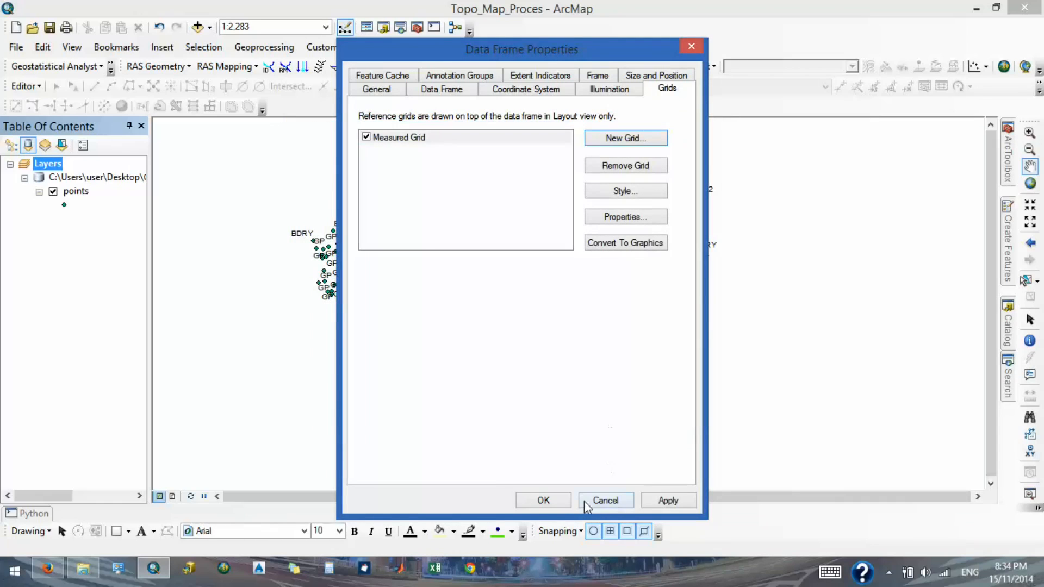
{"action": "left_click", "coordinate": [534, 501]}
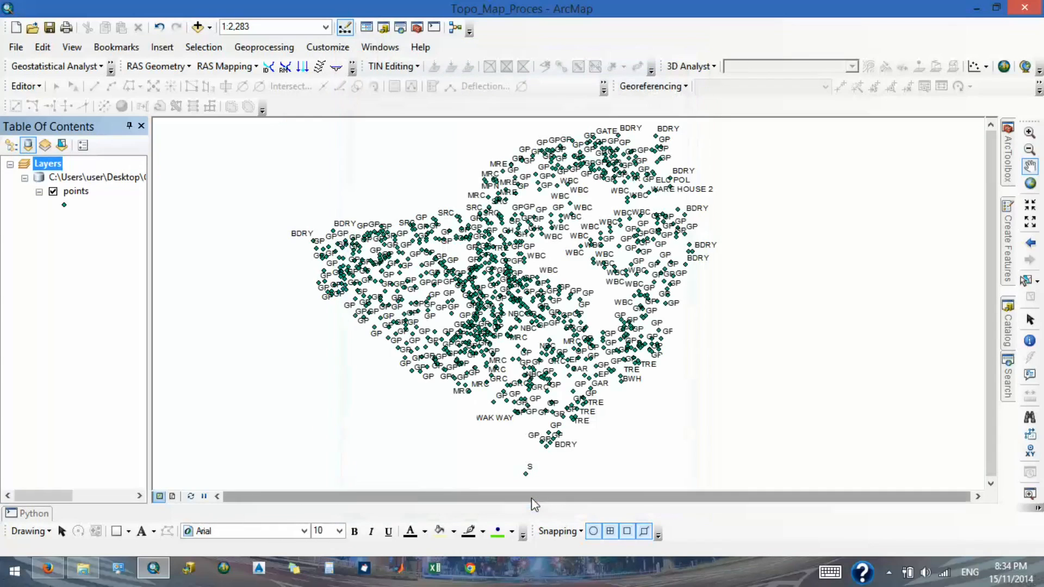
{"action": "left_click_drag", "start_coordinate": [559, 272], "coordinate": [581, 272]}
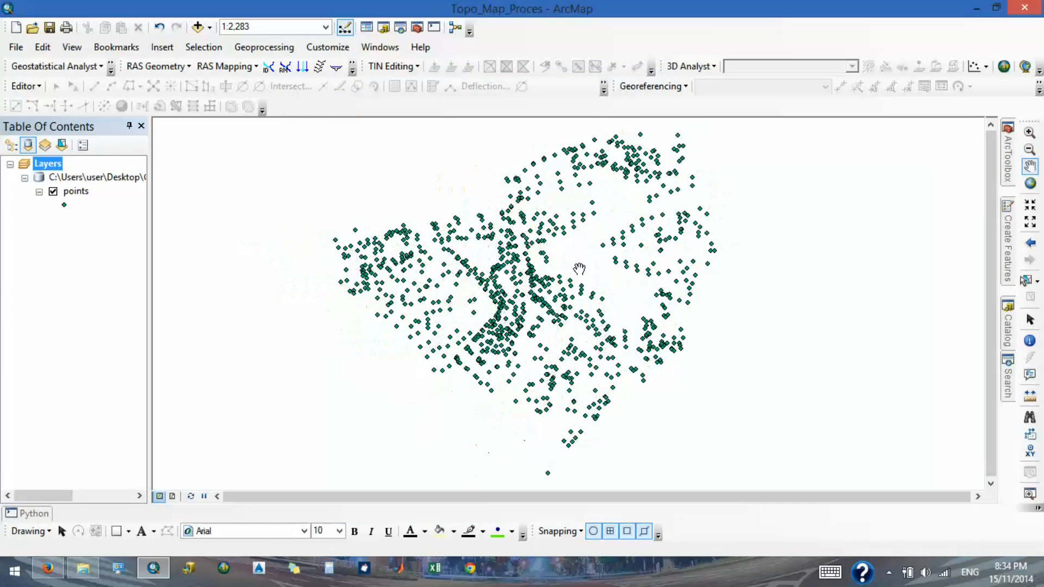
{"action": "scroll", "coordinate": [546, 178], "scroll_direction": "up", "scroll_amount": 2}
{"action": "scroll", "coordinate": [563, 234], "scroll_direction": "down", "scroll_amount": 4}
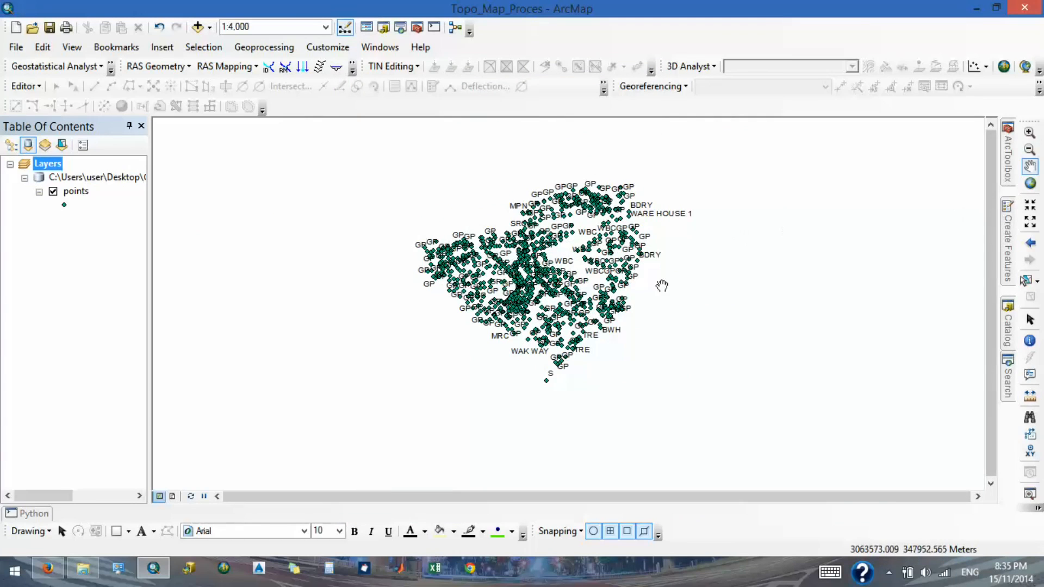
{"action": "scroll", "coordinate": [575, 270], "scroll_direction": "down", "scroll_amount": 3}
{"action": "scroll", "coordinate": [575, 269], "scroll_direction": "up", "scroll_amount": 4}
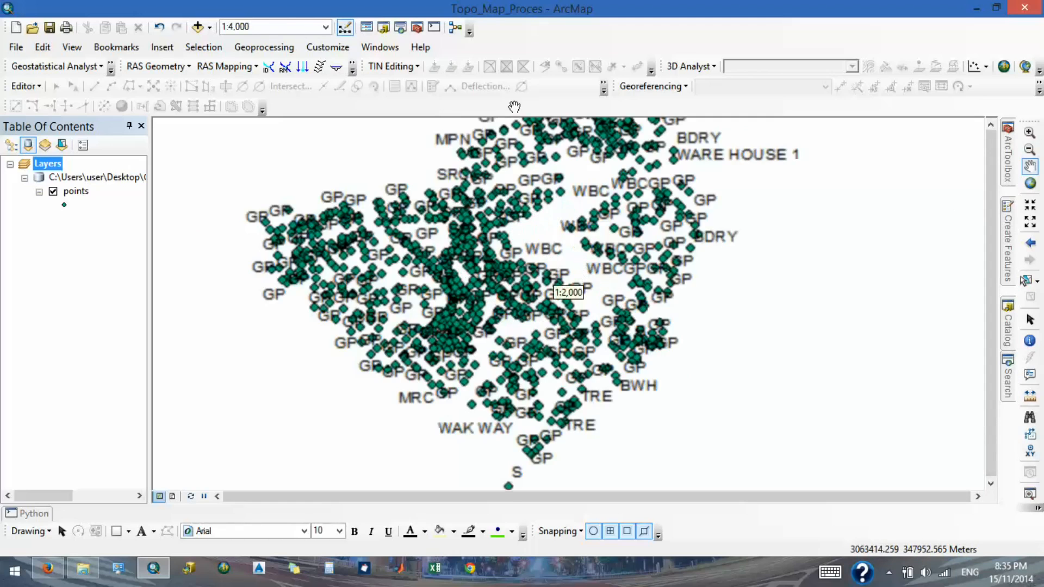
Examine the list of available toolbars, undocking the Tools toolbar and docking it back in place.
{"action": "right_click", "coordinate": [518, 50]}
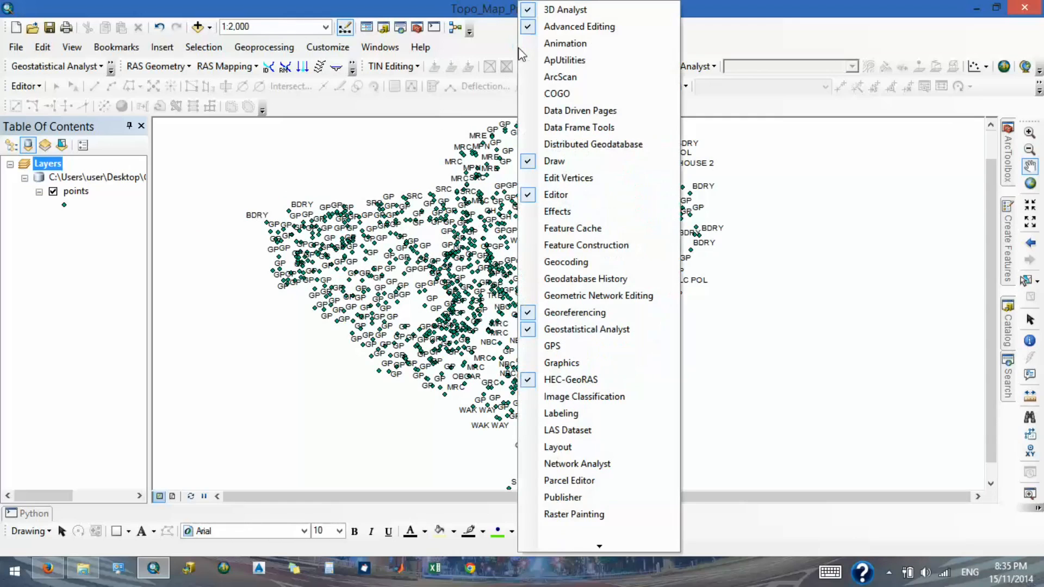
{"action": "left_click", "coordinate": [492, 48]}
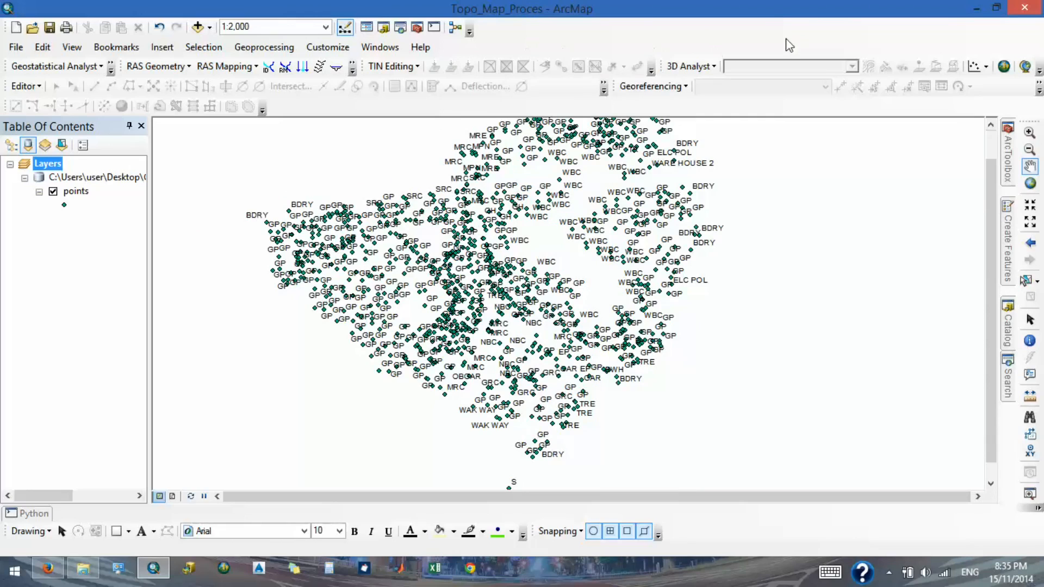
{"action": "right_click", "coordinate": [601, 53]}
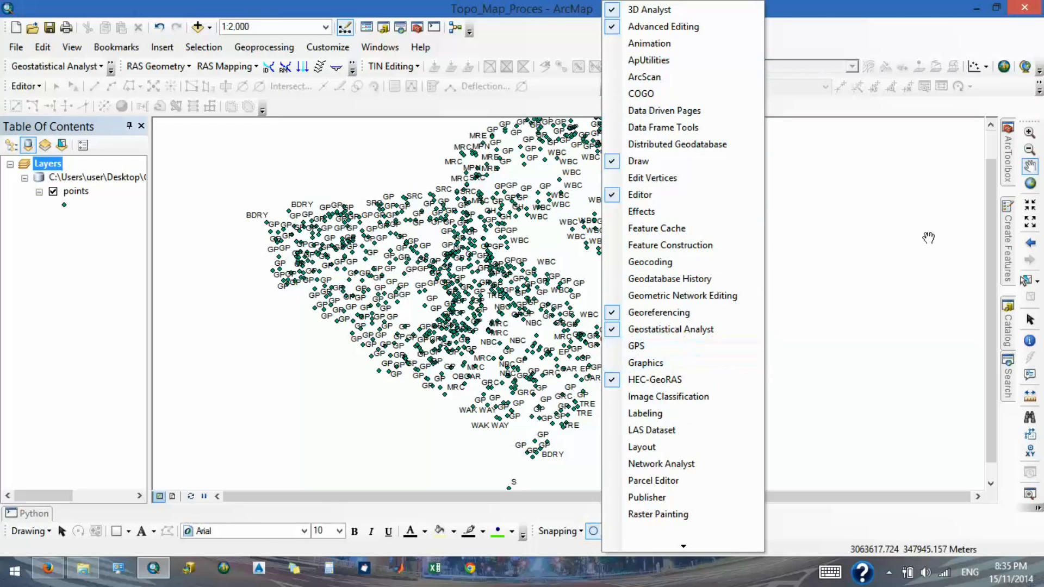
{"action": "left_click", "coordinate": [935, 210]}
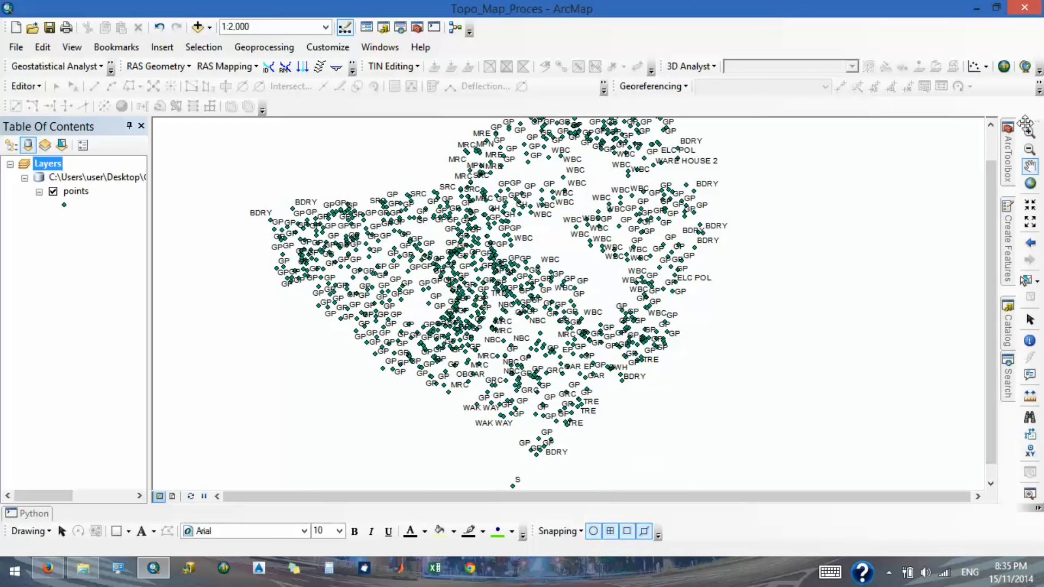
{"action": "left_click_drag", "start_coordinate": [1029, 124], "coordinate": [648, 185]}
{"action": "mouse_move", "coordinate": [515, 212]}
{"action": "left_mouse_down"}
{"action": "mouse_move", "coordinate": [532, 217]}
{"action": "mouse_move", "coordinate": [1038, 123]}
{"action": "left_mouse_up"}
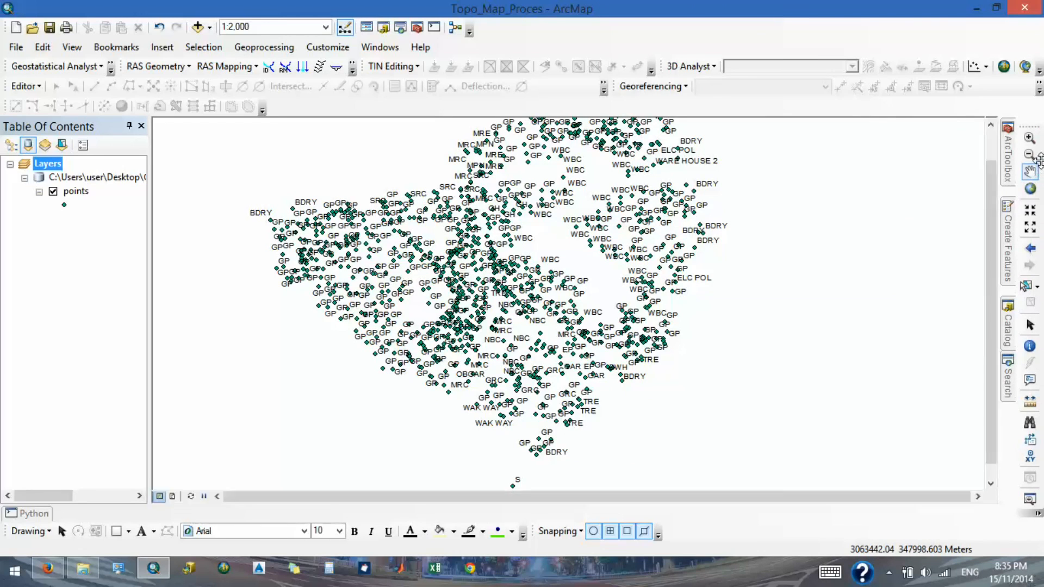
{"action": "right_click", "coordinate": [559, 111]}
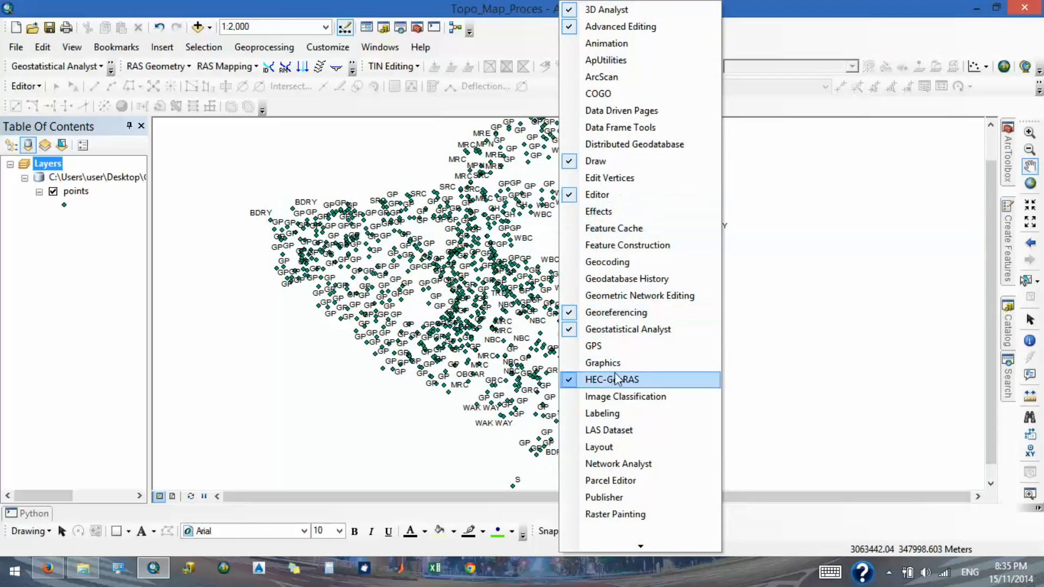
{"action": "mouse_move", "coordinate": [648, 550]}
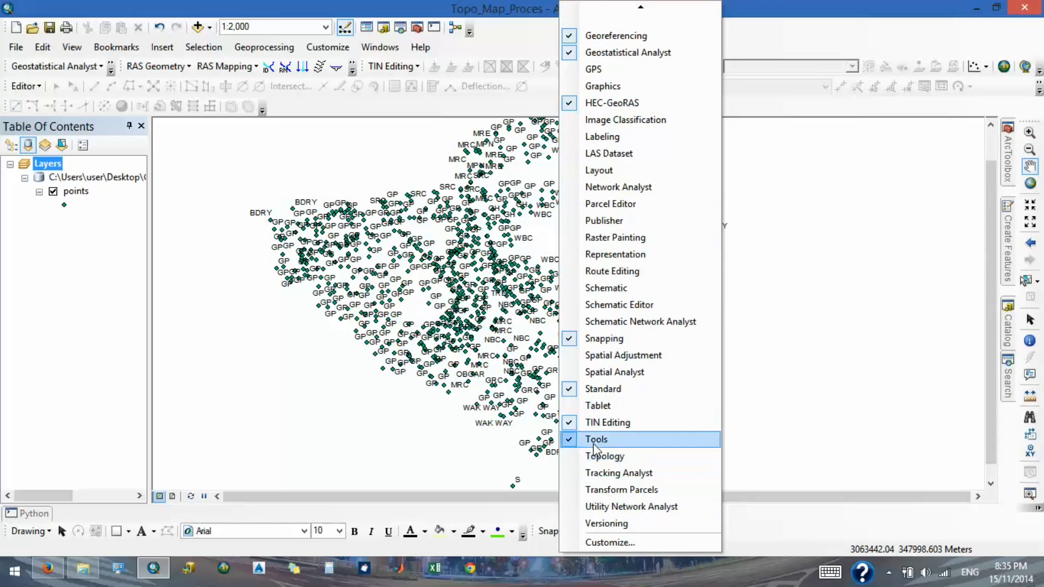
{"action": "left_click", "coordinate": [234, 103]}
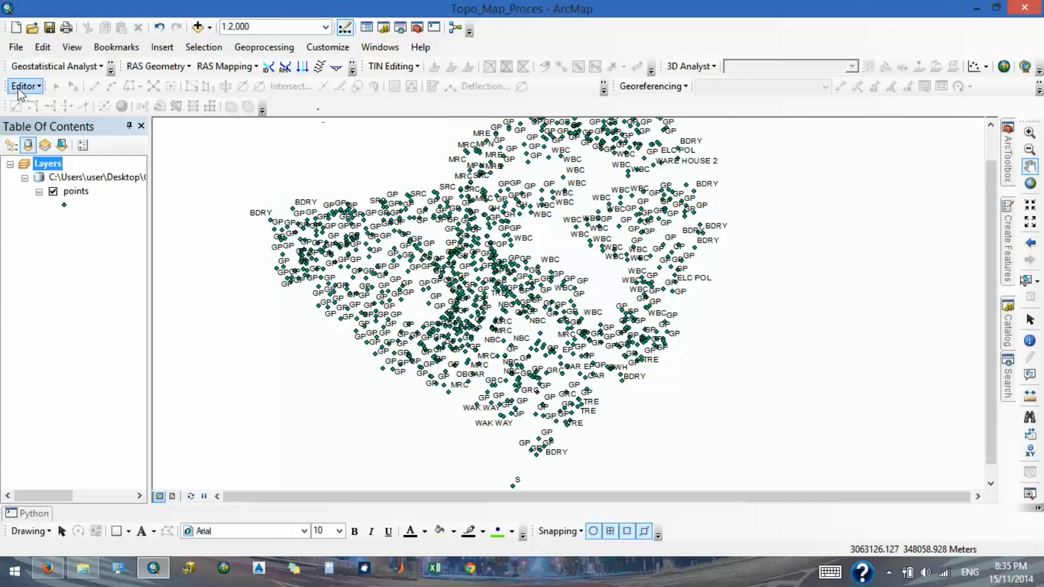
Review which toolbars are enabled for the session, checking entries such as Editor, Snapping, TIN Editing and Tools.
{"action": "right_click", "coordinate": [532, 51]}
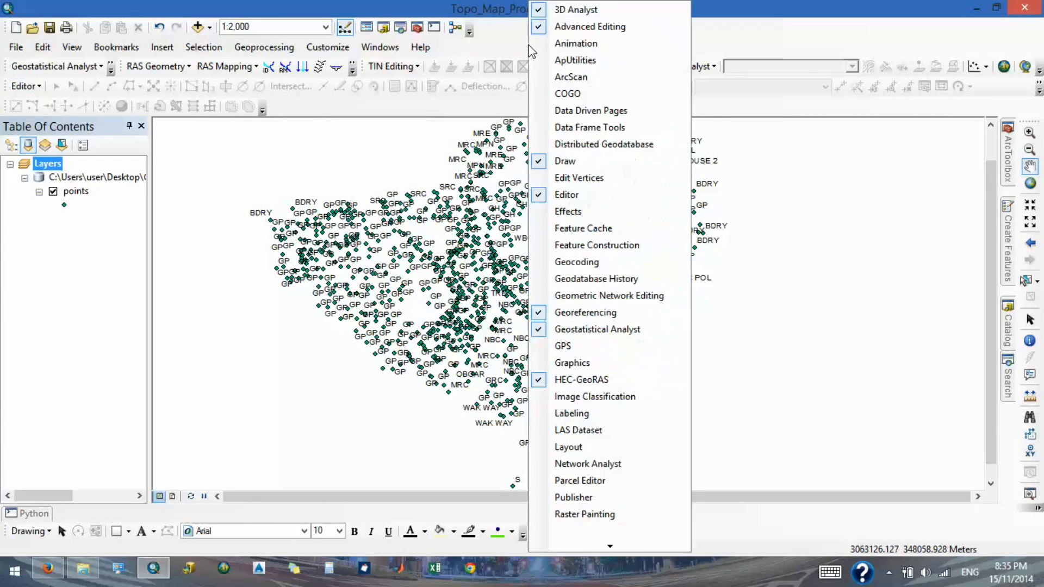
{"action": "mouse_move", "coordinate": [608, 547]}
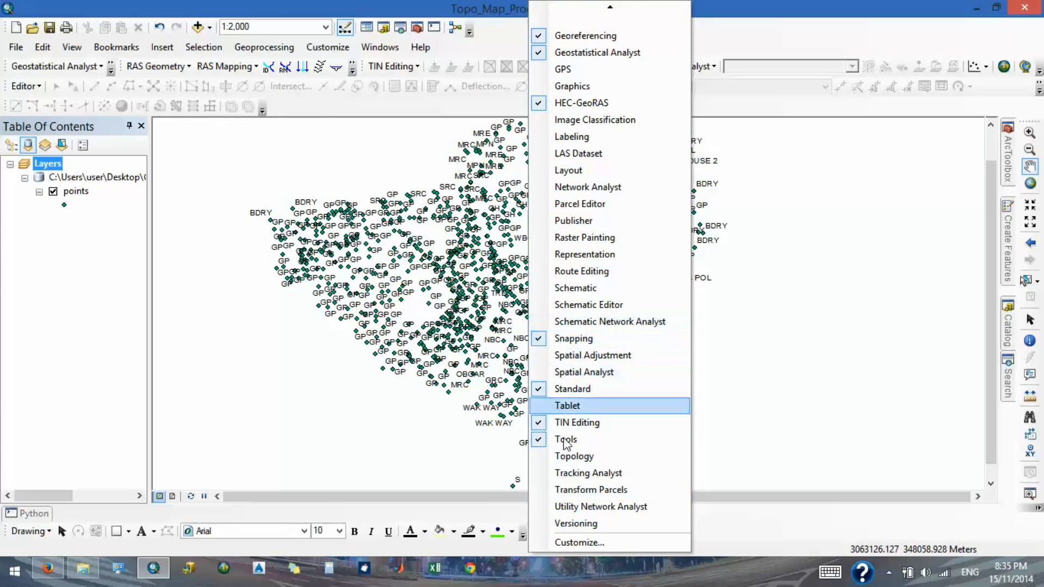
{"action": "mouse_move", "coordinate": [610, 6]}
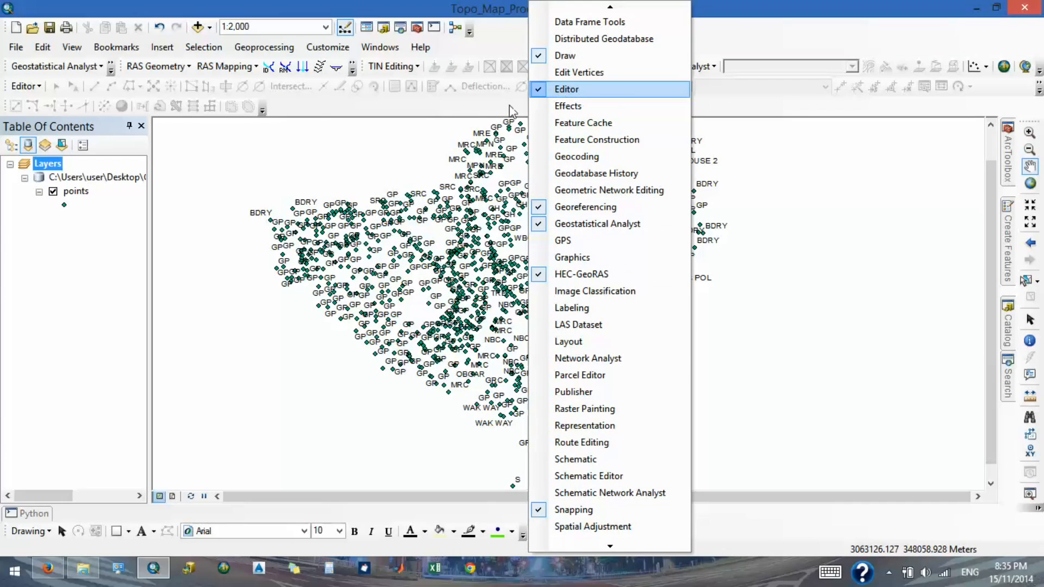
{"action": "left_click", "coordinate": [481, 113]}
{"action": "right_click", "coordinate": [592, 50]}
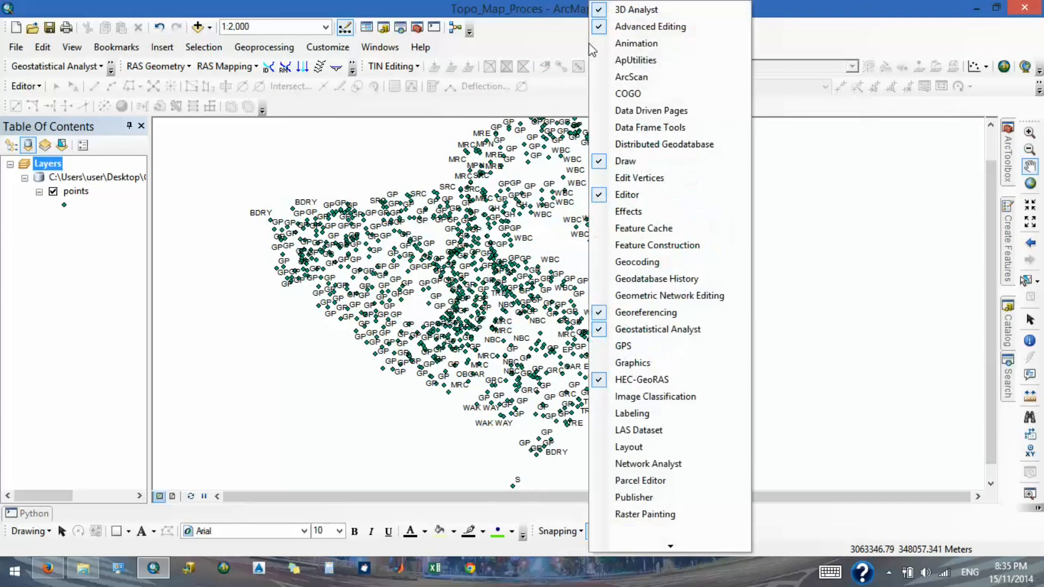
{"action": "left_click", "coordinate": [552, 32]}
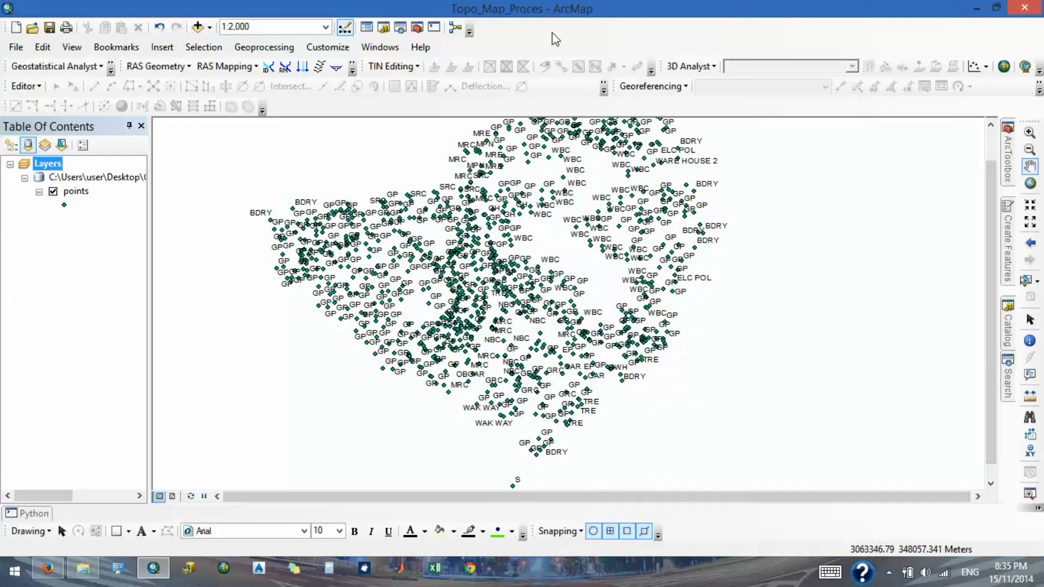
Check which extensions are enabled, including 3D Analyst, Geostatistical Analyst and Spatial Analyst, leaving the Extensions dialog closed.
{"action": "left_click", "coordinate": [343, 49]}
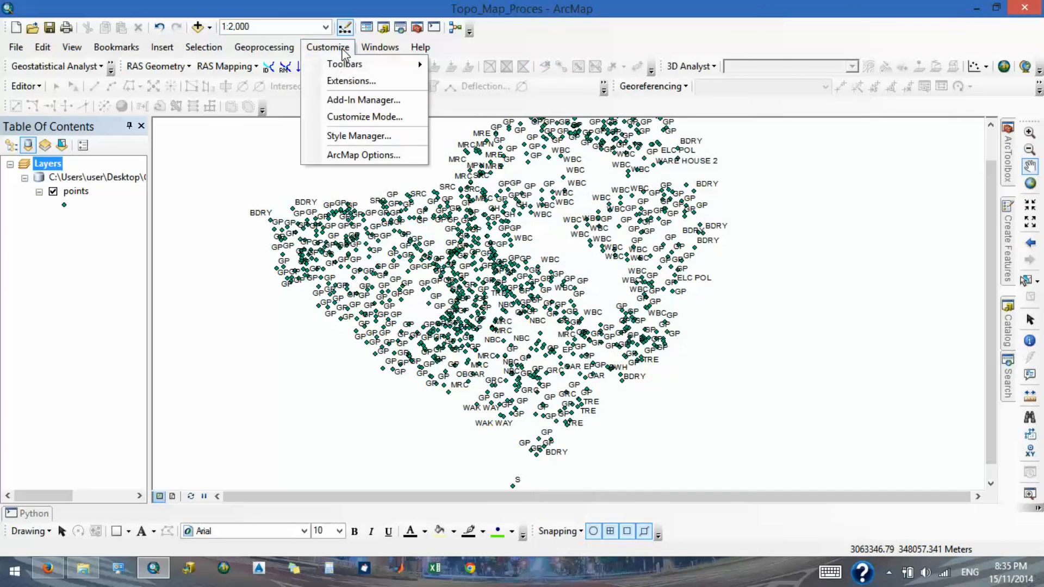
{"action": "left_click", "coordinate": [345, 81]}
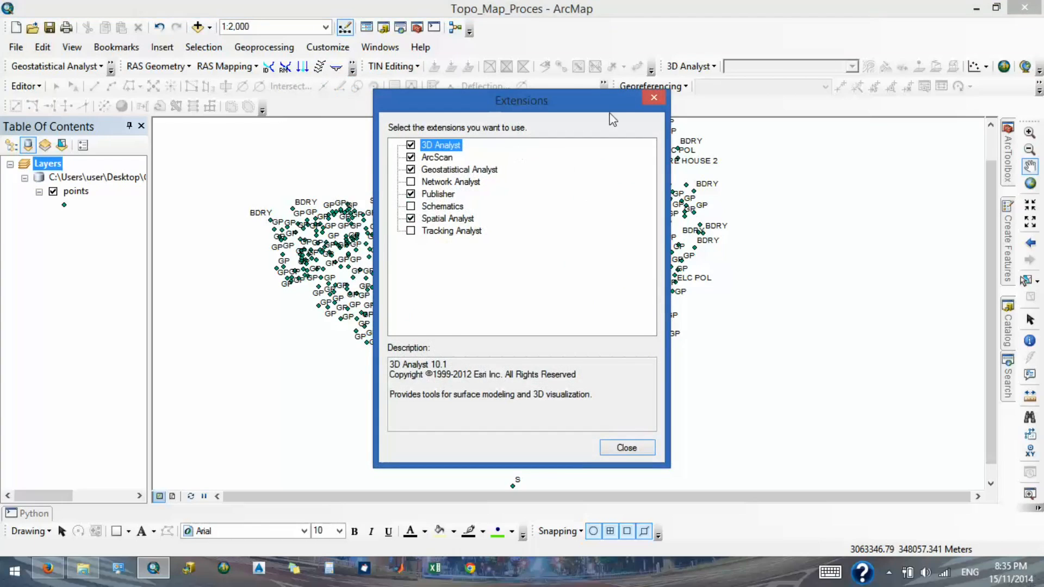
{"action": "left_click", "coordinate": [654, 98]}
{"action": "left_click", "coordinate": [328, 47]}
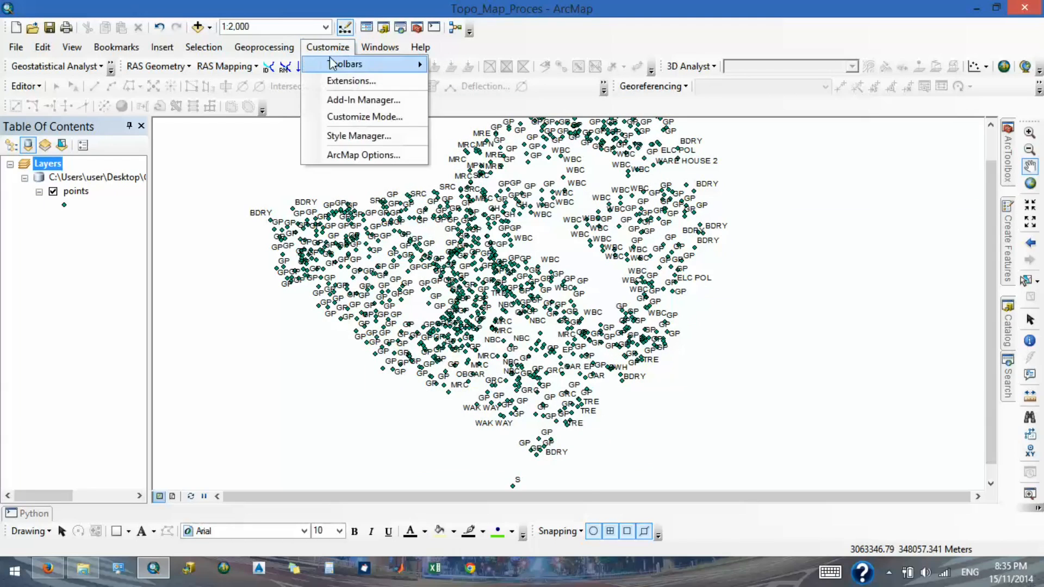
{"action": "left_click", "coordinate": [348, 82]}
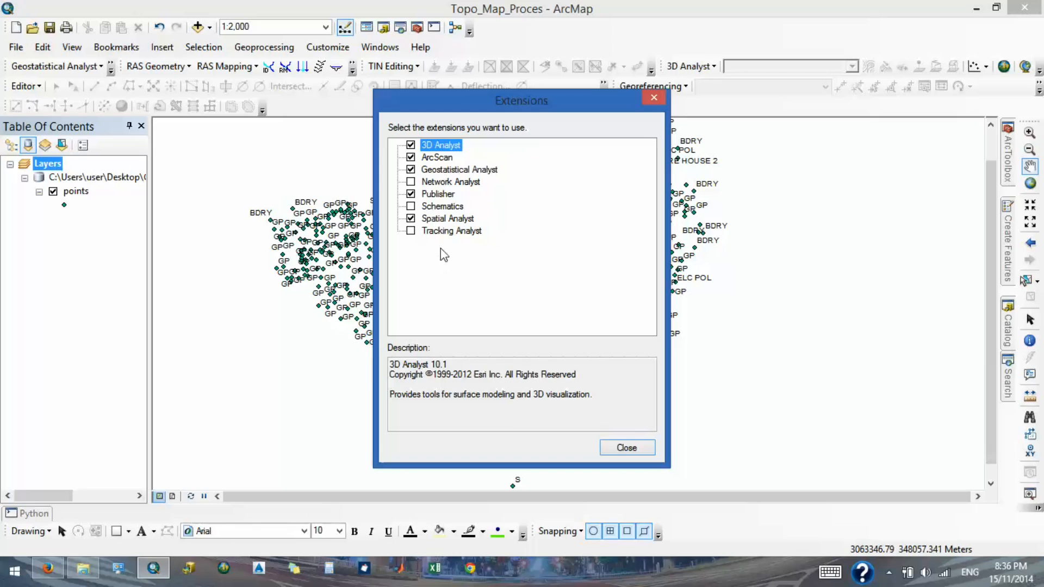
{"action": "left_click", "coordinate": [628, 447]}
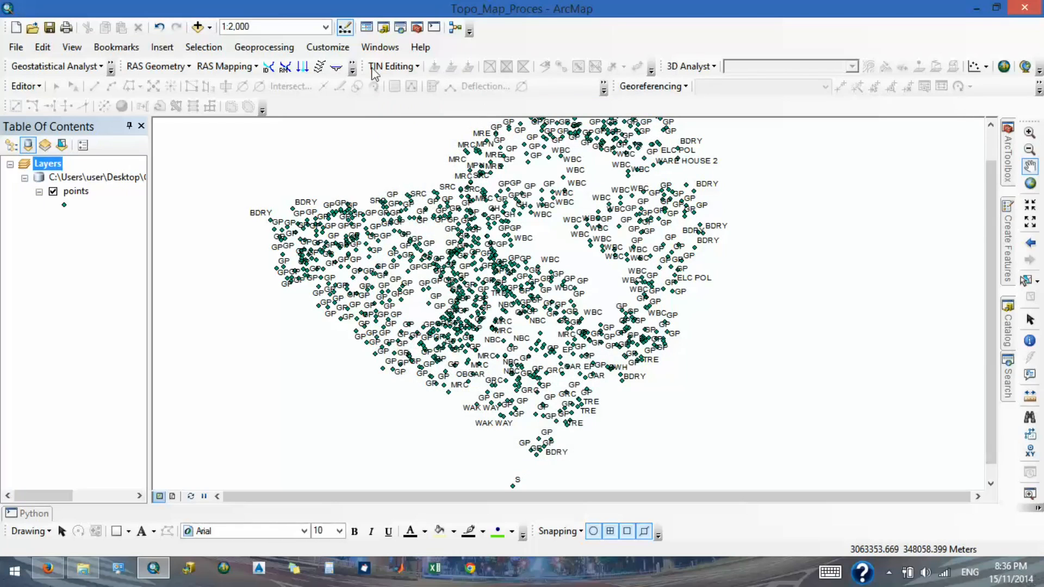
{"action": "left_click", "coordinate": [334, 49]}
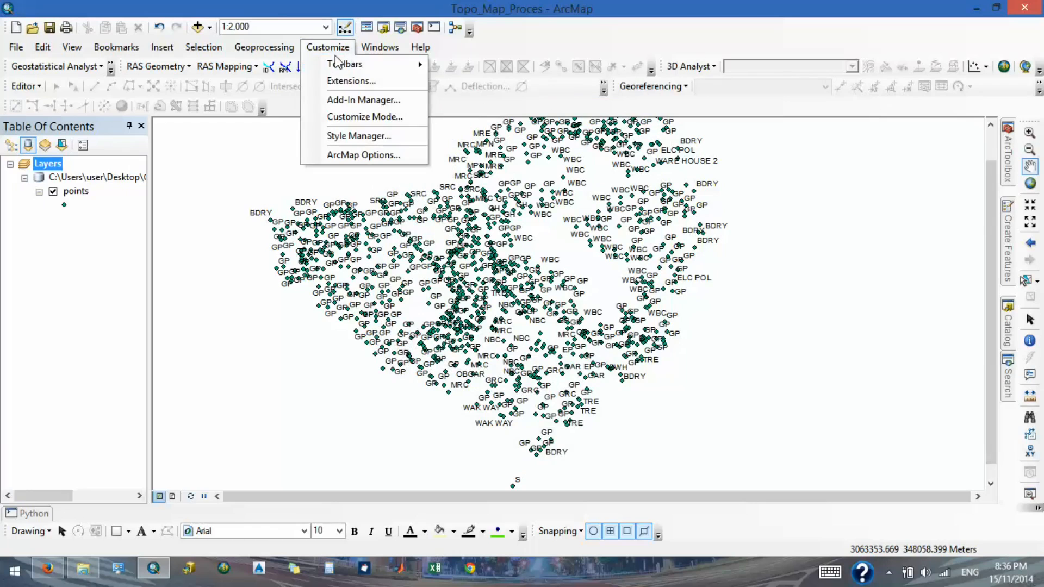
{"action": "left_click", "coordinate": [351, 81]}
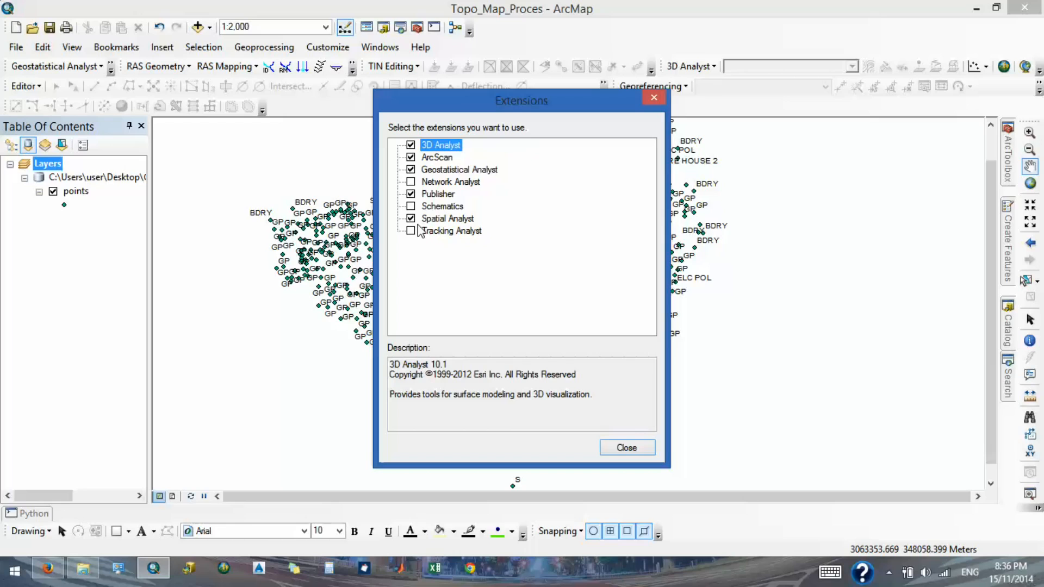
{"action": "left_click", "coordinate": [650, 452]}
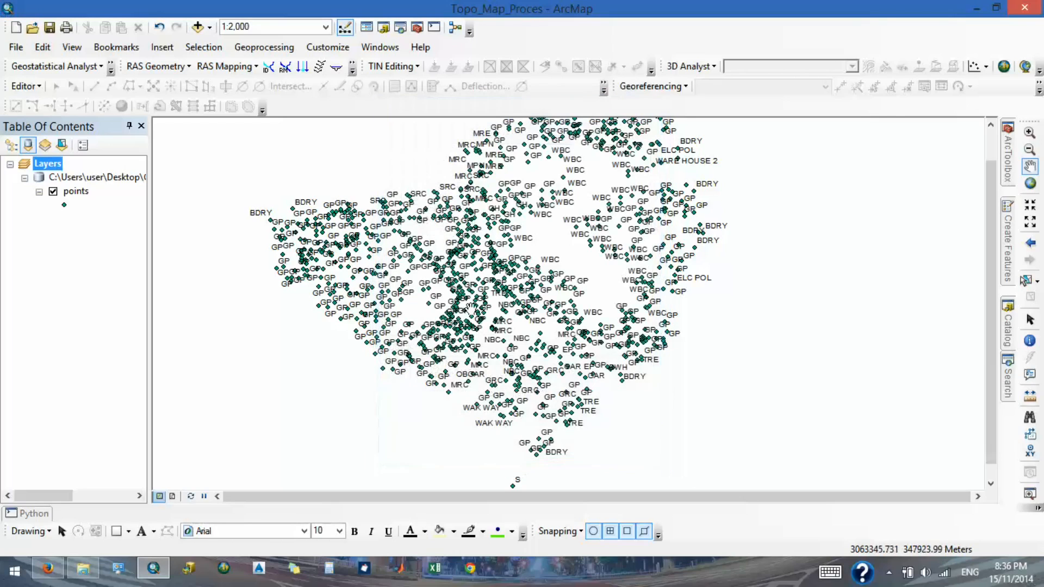
Collapse Spatial Analyst Tools in ArcToolbox and open the Create TIN tool from the TIN data management toolset of 3D Analyst Tools.
{"action": "left_click_drag", "start_coordinate": [476, 269], "coordinate": [480, 308]}
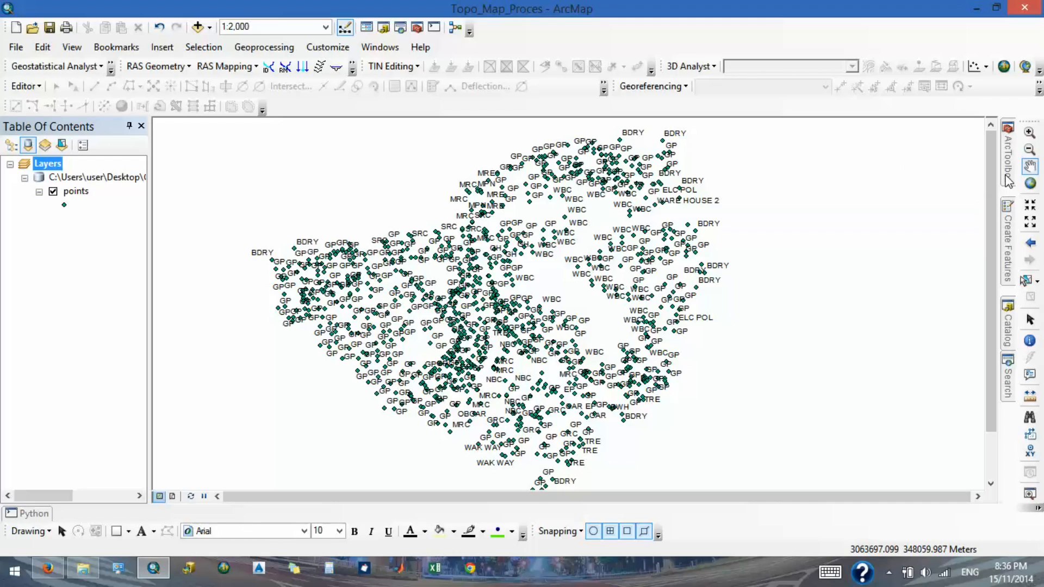
{"action": "mouse_move", "coordinate": [1007, 179]}
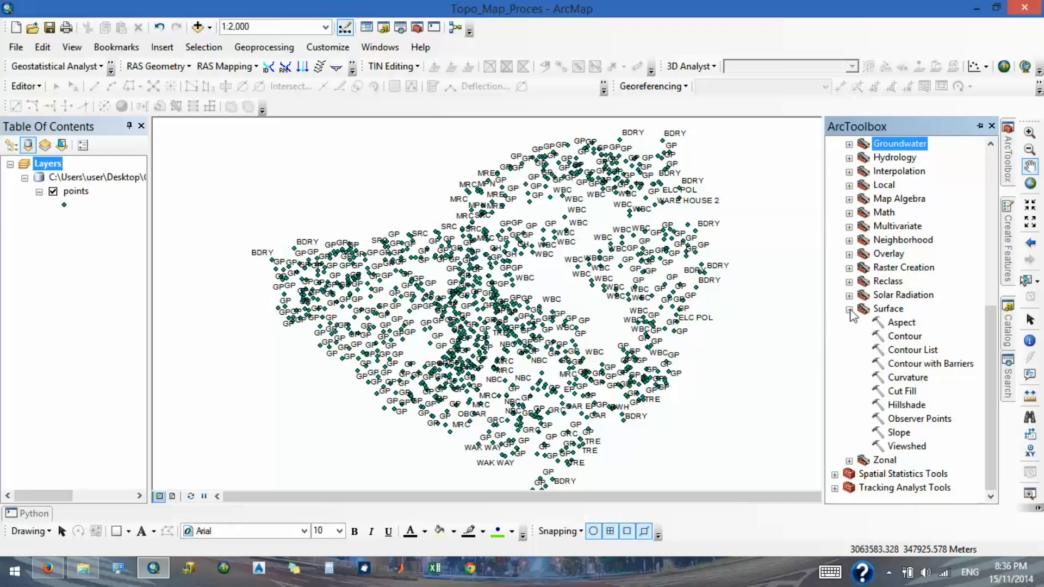
{"action": "scroll", "coordinate": [852, 313], "scroll_direction": "up", "scroll_amount": 7}
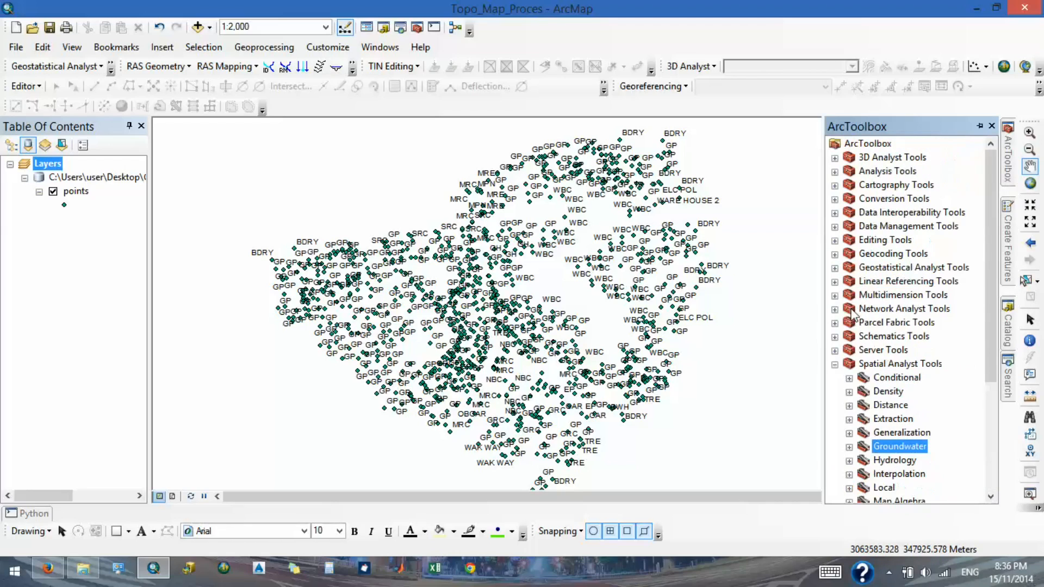
{"action": "left_click", "coordinate": [835, 366]}
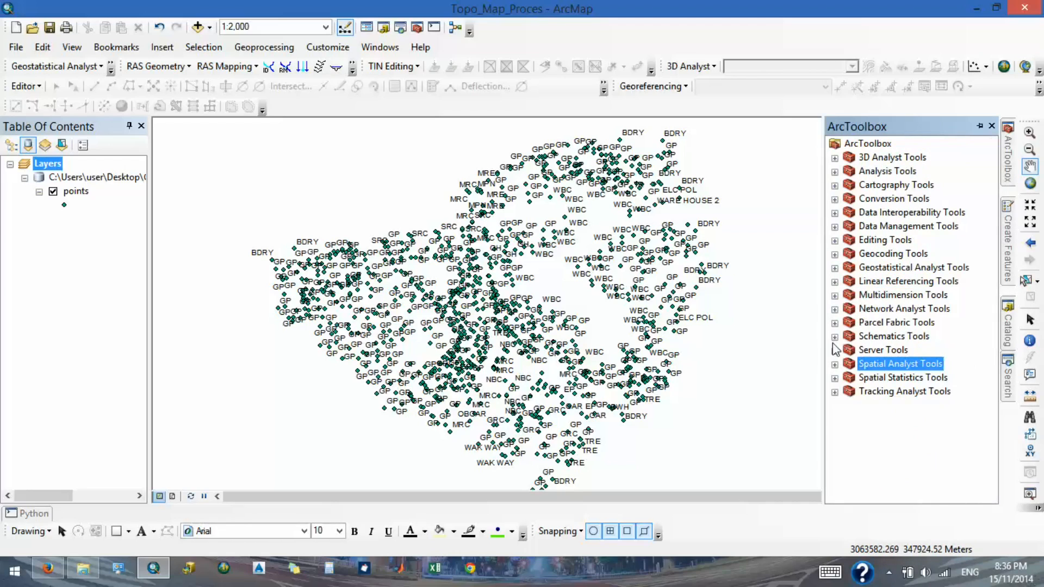
{"action": "left_click", "coordinate": [835, 158]}
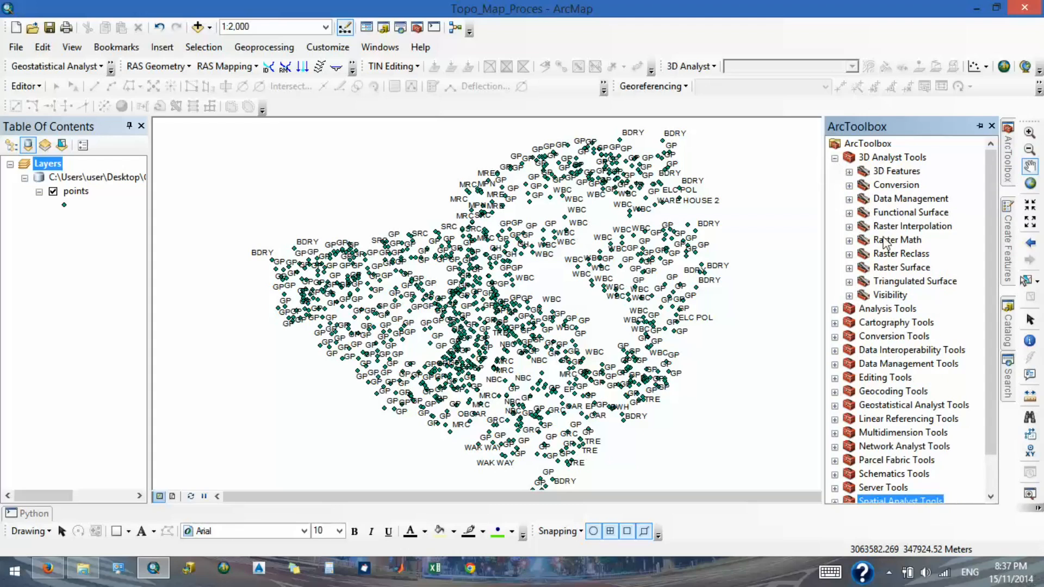
{"action": "left_click", "coordinate": [849, 199]}
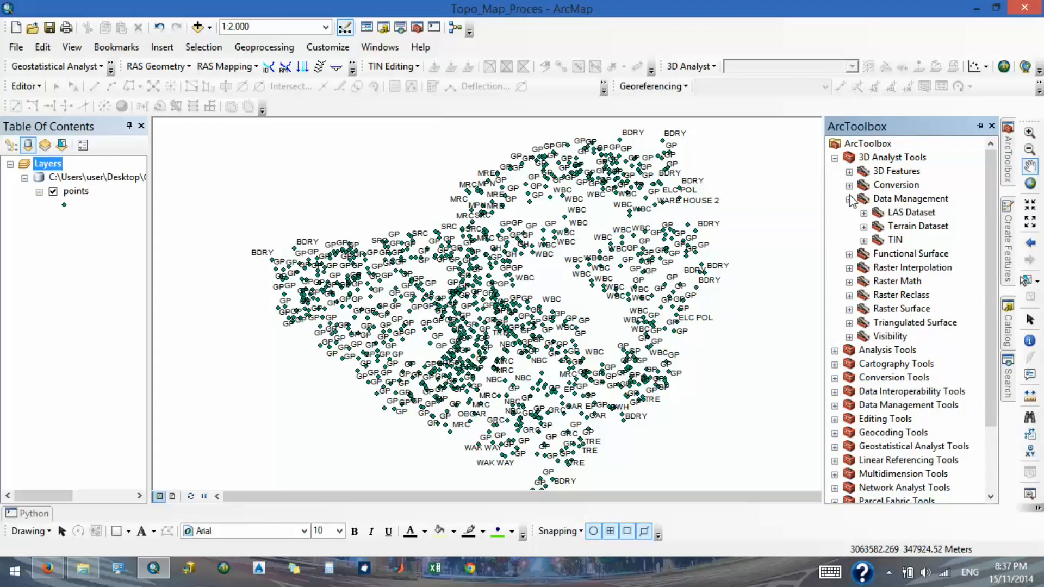
{"action": "left_click", "coordinate": [863, 241]}
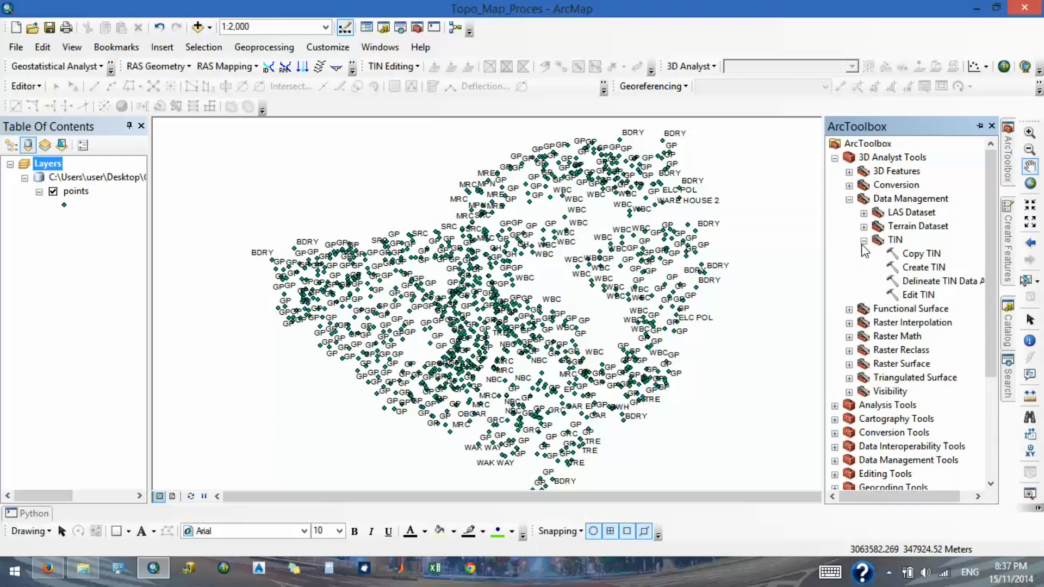
{"action": "double_click", "coordinate": [941, 267]}
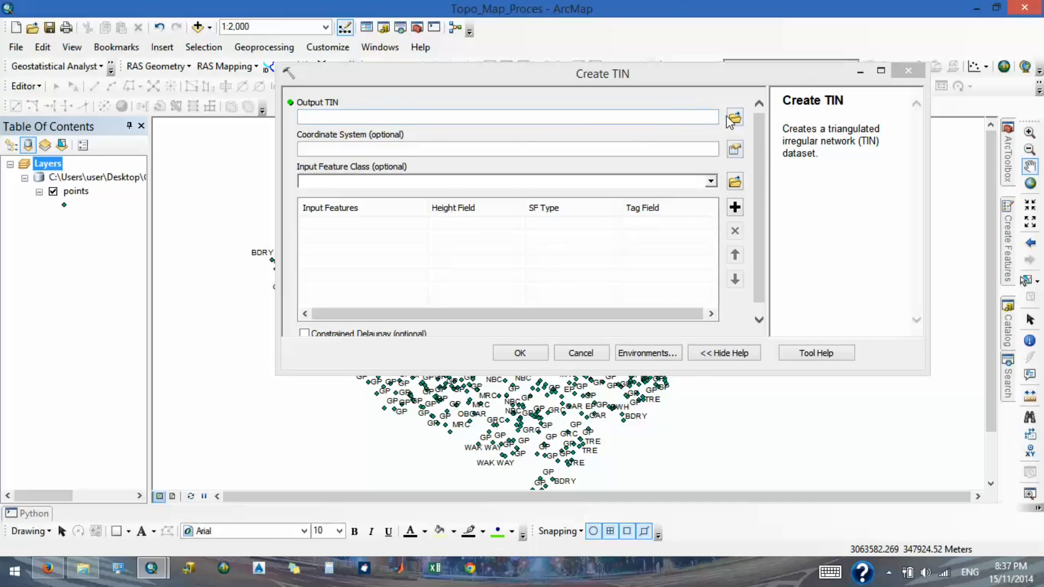
Set the output TIN to a dataset named tin in the Desktop\GIS_Map_Making folder.
{"action": "left_click", "coordinate": [687, 118]}
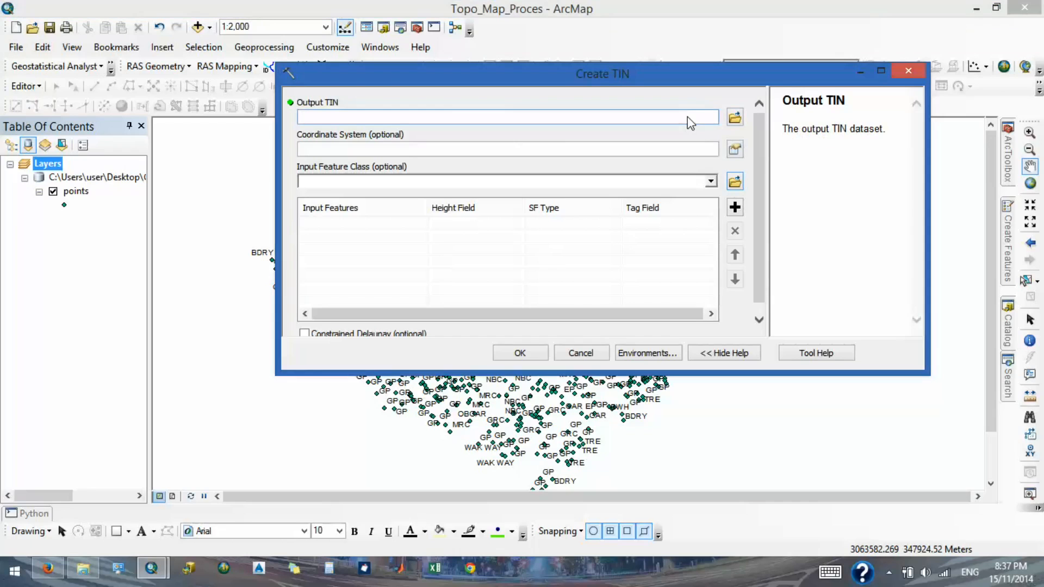
{"action": "left_click", "coordinate": [735, 117]}
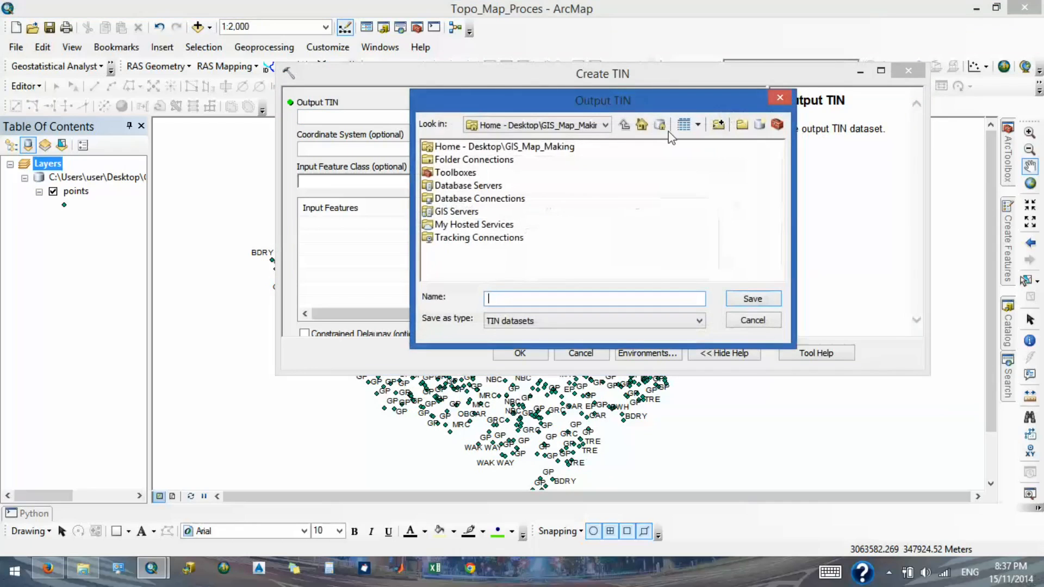
{"action": "left_click", "coordinate": [779, 97]}
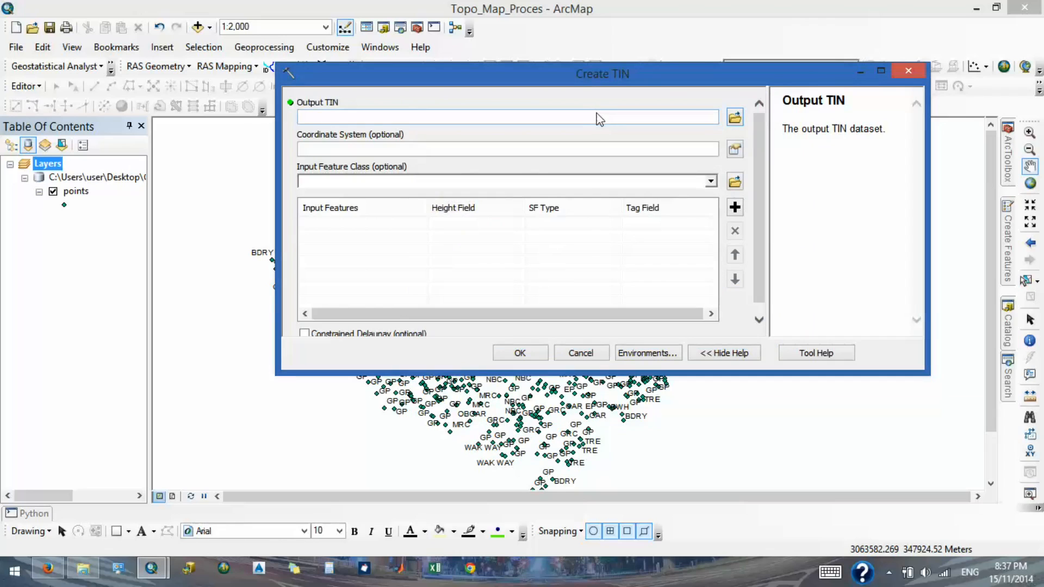
{"action": "left_click", "coordinate": [735, 117]}
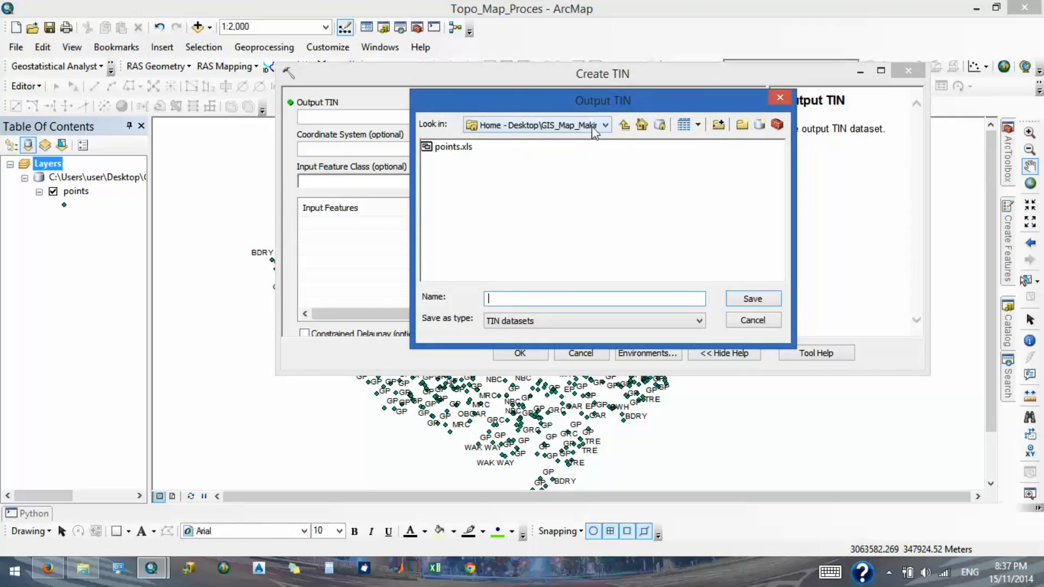
{"action": "left_click", "coordinate": [606, 126]}
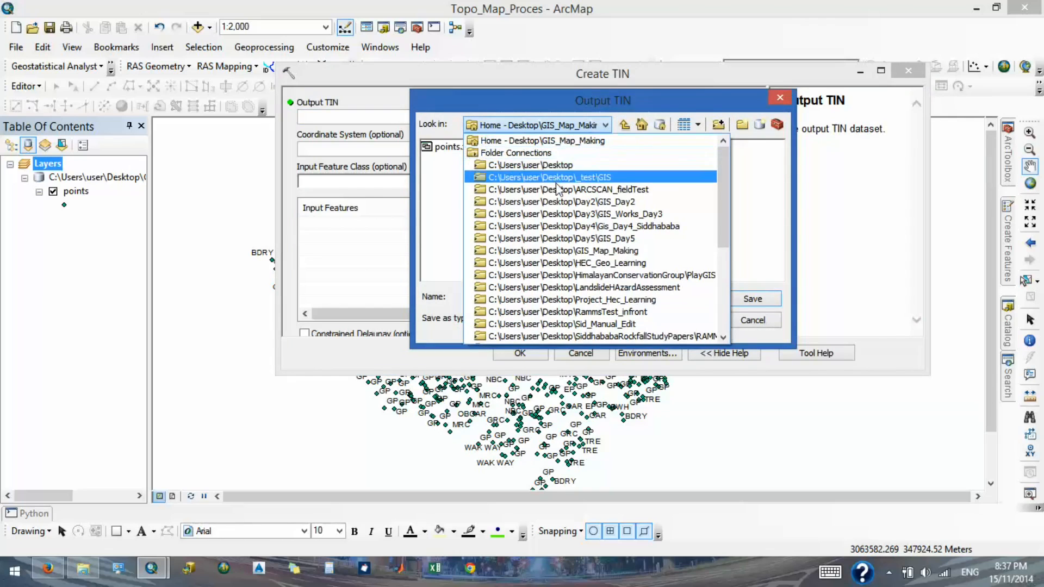
{"action": "left_click", "coordinate": [569, 251]}
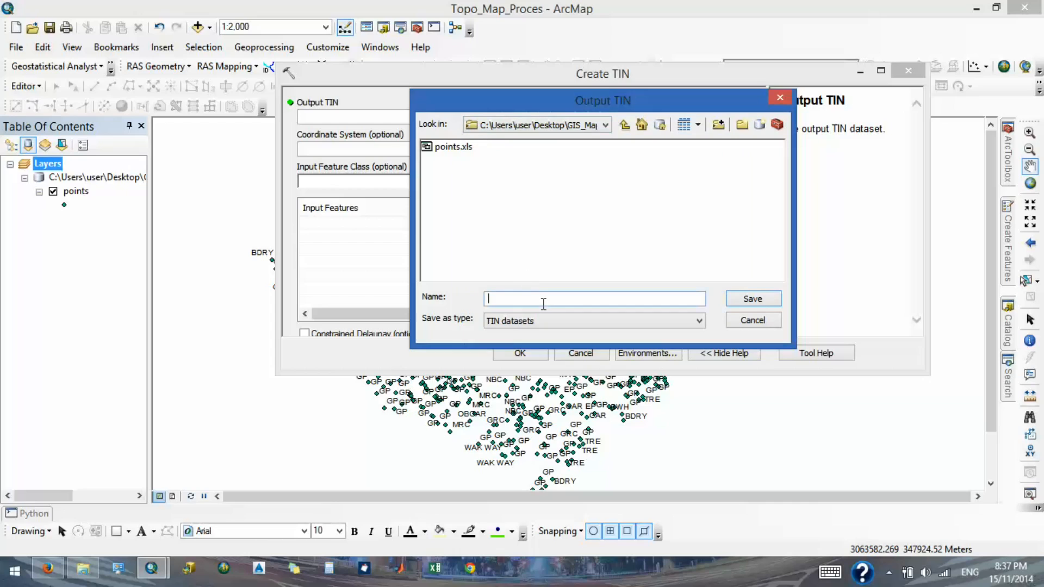
{"action": "type", "text": "tin"}
{"action": "left_click", "coordinate": [751, 301]}
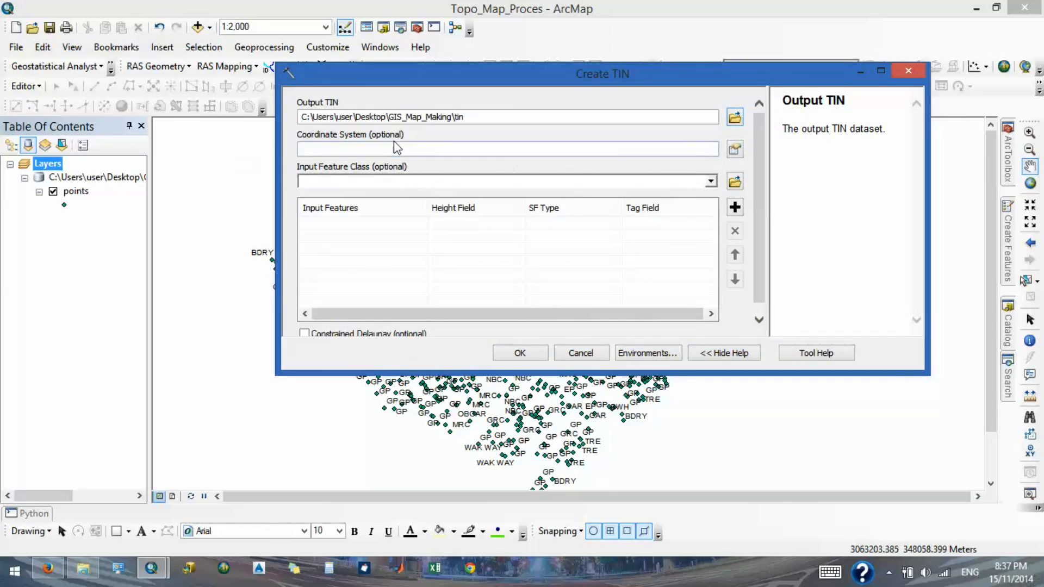
Add the points layer as the input feature class, with Shape.Z heights as Mass_Points, and create the TIN.
{"action": "left_click", "coordinate": [711, 181]}
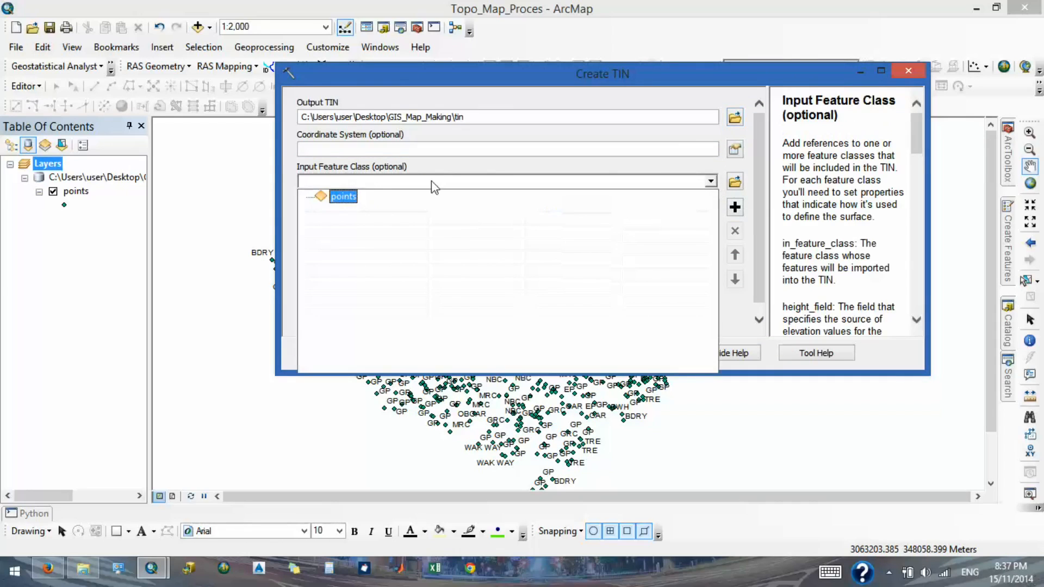
{"action": "left_click", "coordinate": [341, 196]}
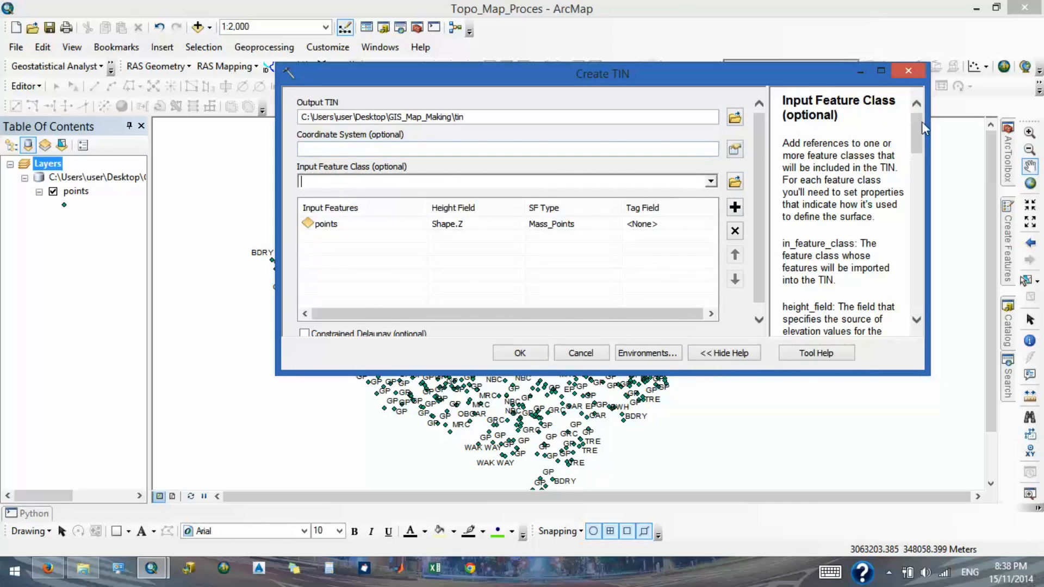
{"action": "left_click_drag", "start_coordinate": [783, 143], "coordinate": [827, 171]}
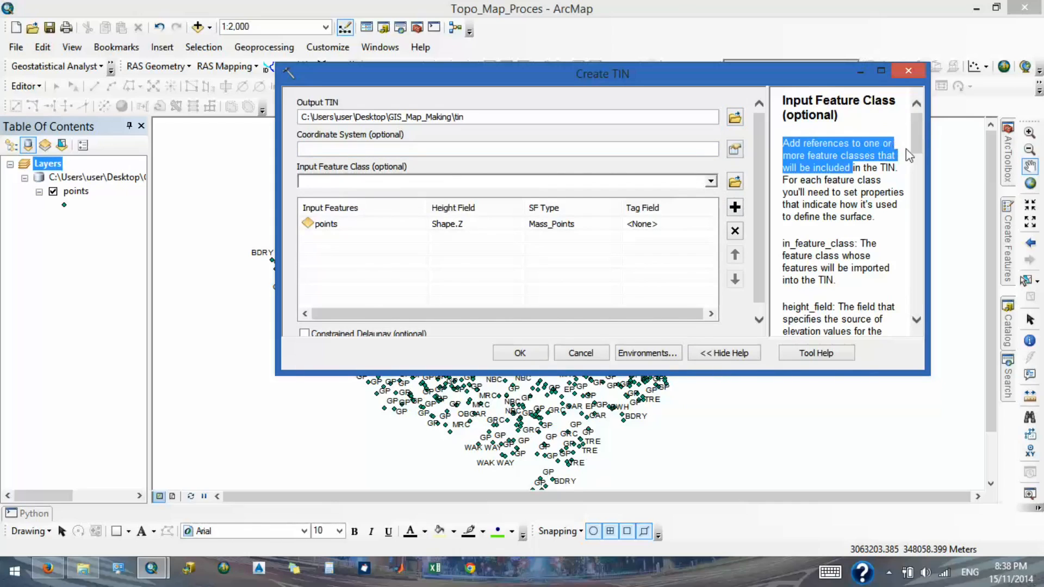
{"action": "left_click_drag", "start_coordinate": [922, 151], "coordinate": [916, 113]}
{"action": "scroll", "coordinate": [762, 211], "scroll_direction": "down", "scroll_amount": 1}
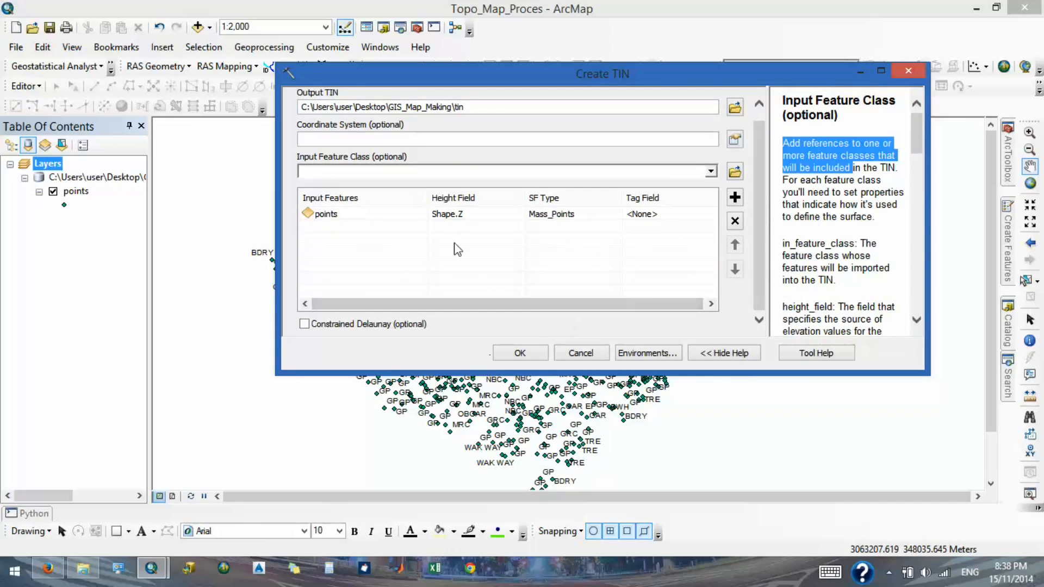
{"action": "left_click", "coordinate": [531, 353]}
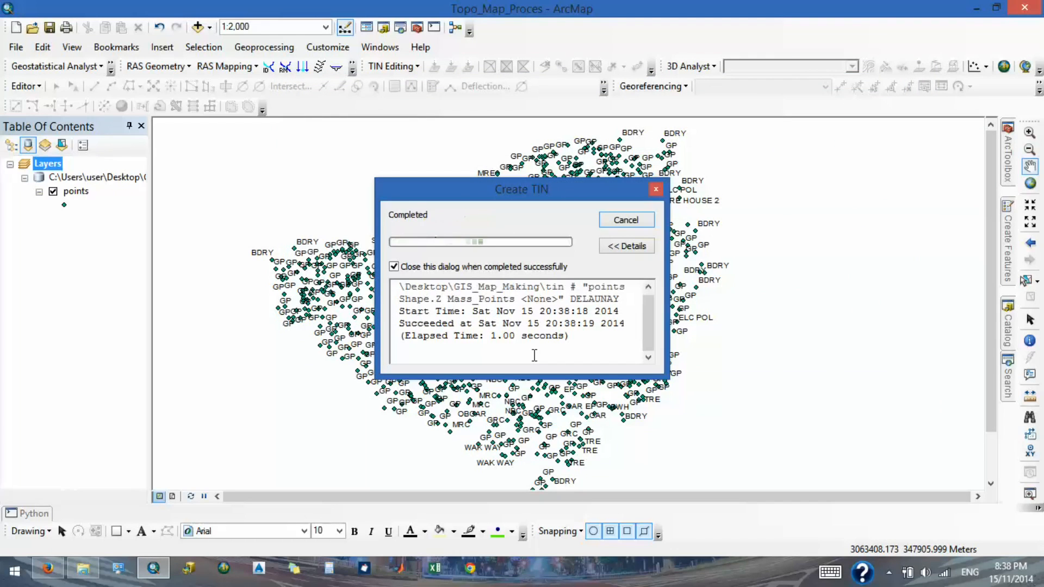
{"action": "left_click_drag", "start_coordinate": [522, 350], "coordinate": [566, 317]}
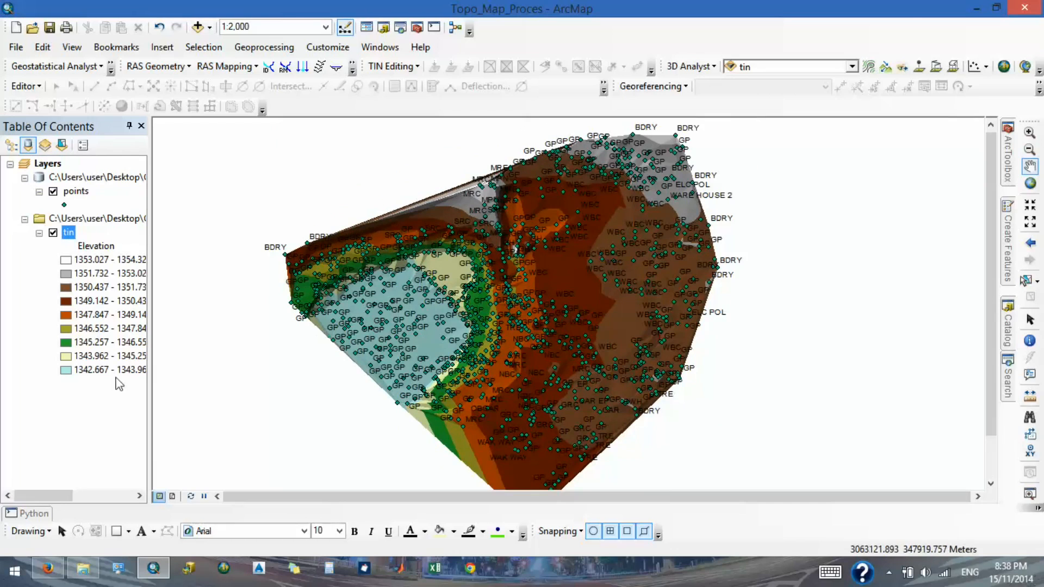
{"action": "left_click_drag", "start_coordinate": [544, 397], "coordinate": [547, 364]}
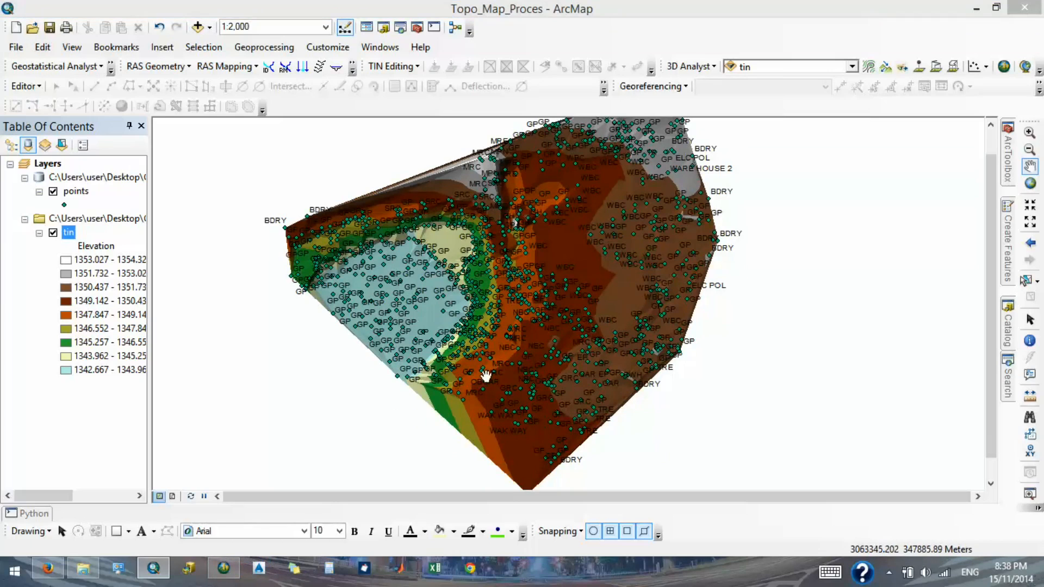
Launch ArcScene 10.1 and refresh the desktop while it initializes.
{"action": "left_click_drag", "start_coordinate": [549, 348], "coordinate": [566, 310]}
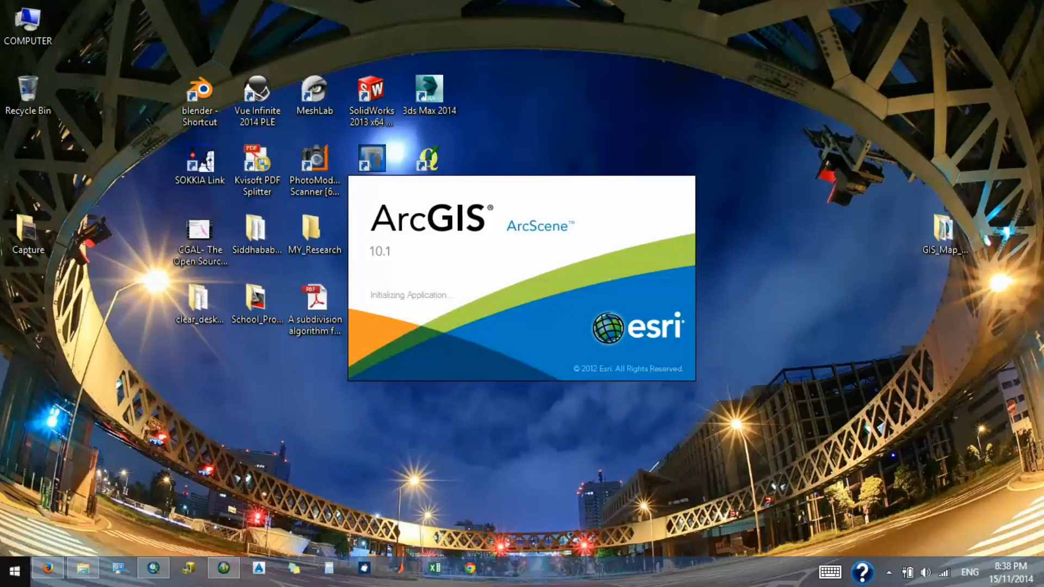
{"action": "left_click", "coordinate": [15, 571]}
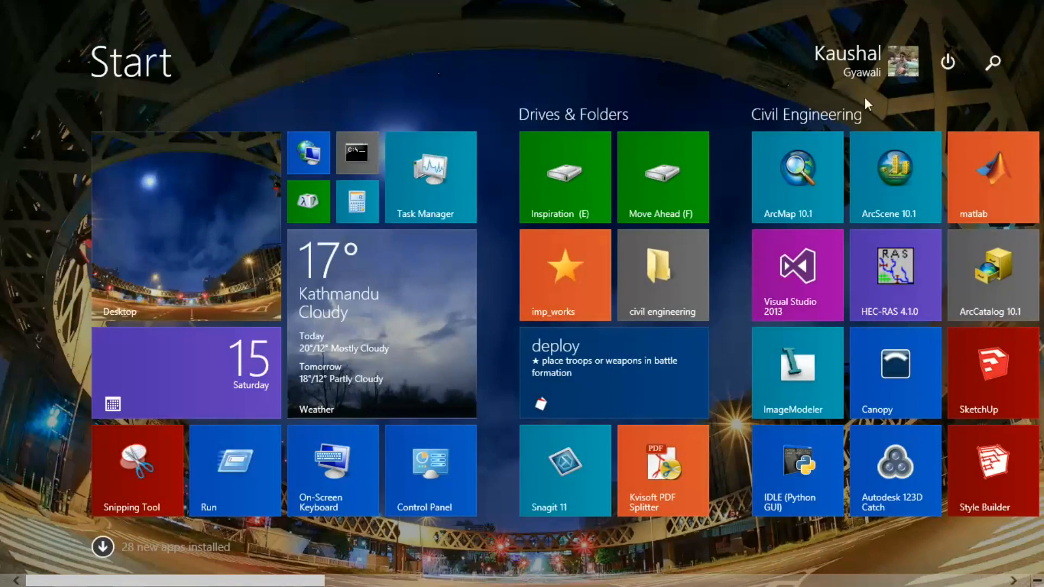
{"action": "left_click", "coordinate": [927, 184]}
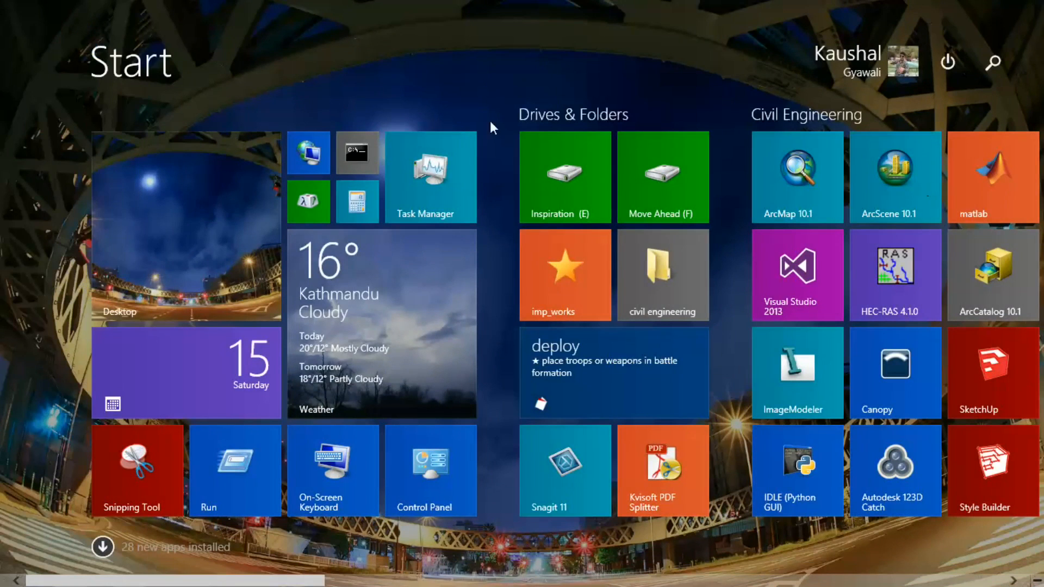
{"action": "left_click", "coordinate": [248, 191]}
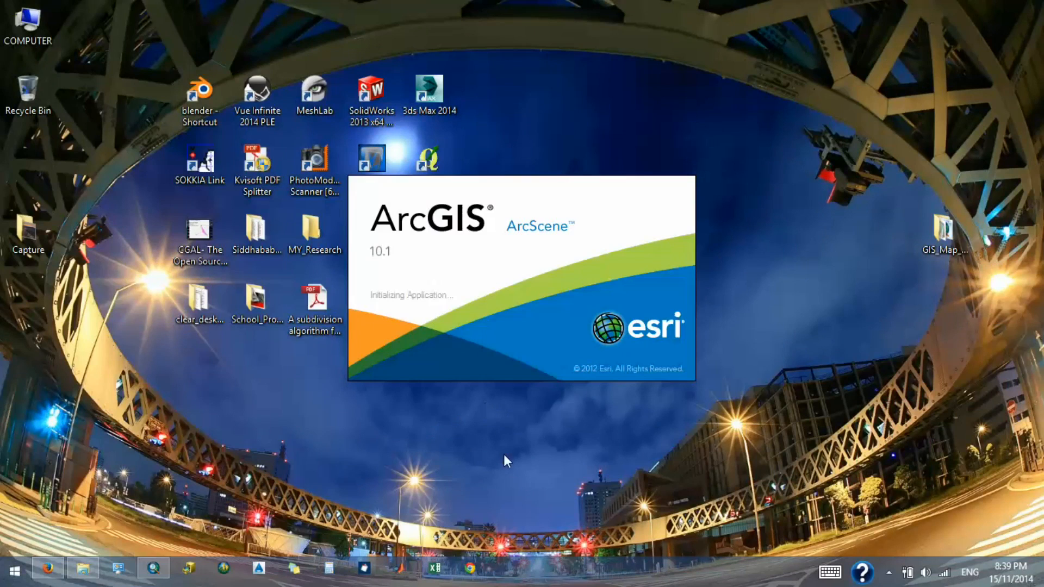
{"action": "right_click", "coordinate": [506, 205]}
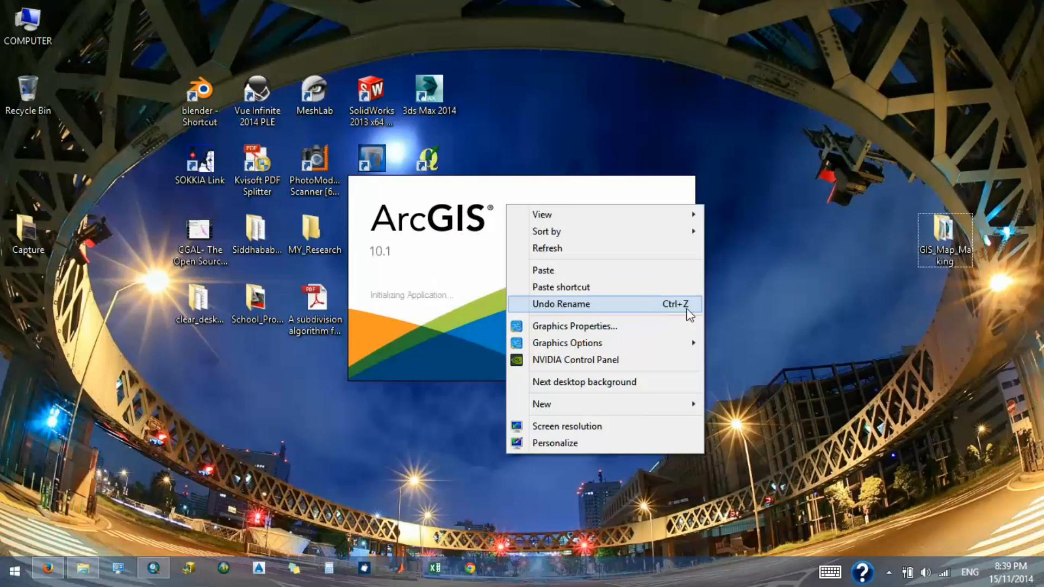
{"action": "left_click", "coordinate": [631, 248]}
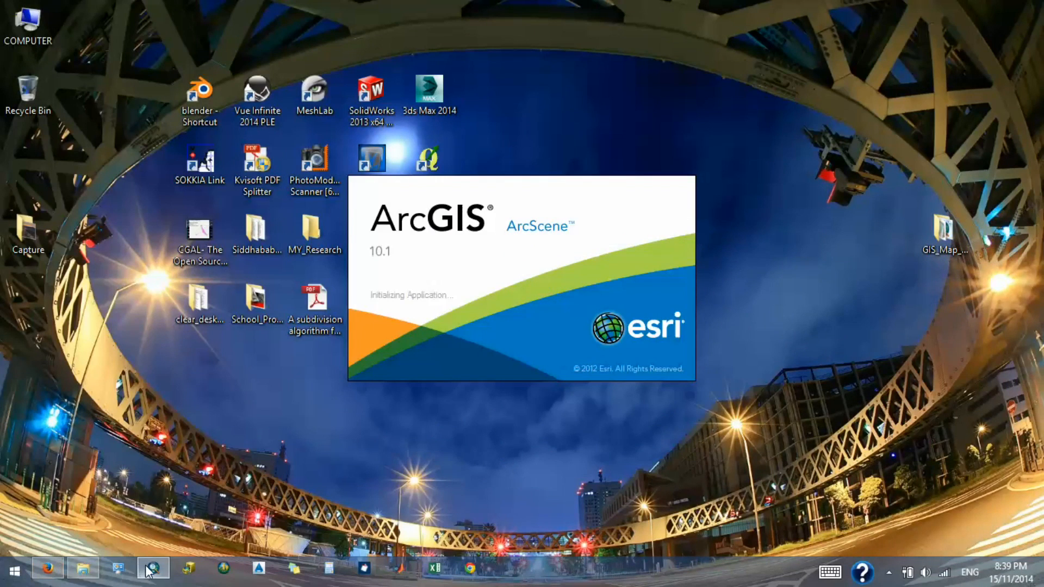
Switch back to ArcMap and examine the TIN surface and its labelled survey points closely and at full extent.
{"action": "left_click", "coordinate": [150, 571]}
{"action": "scroll", "coordinate": [491, 286], "scroll_direction": "down", "scroll_amount": 2}
{"action": "scroll", "coordinate": [491, 286], "scroll_direction": "up", "scroll_amount": 2}
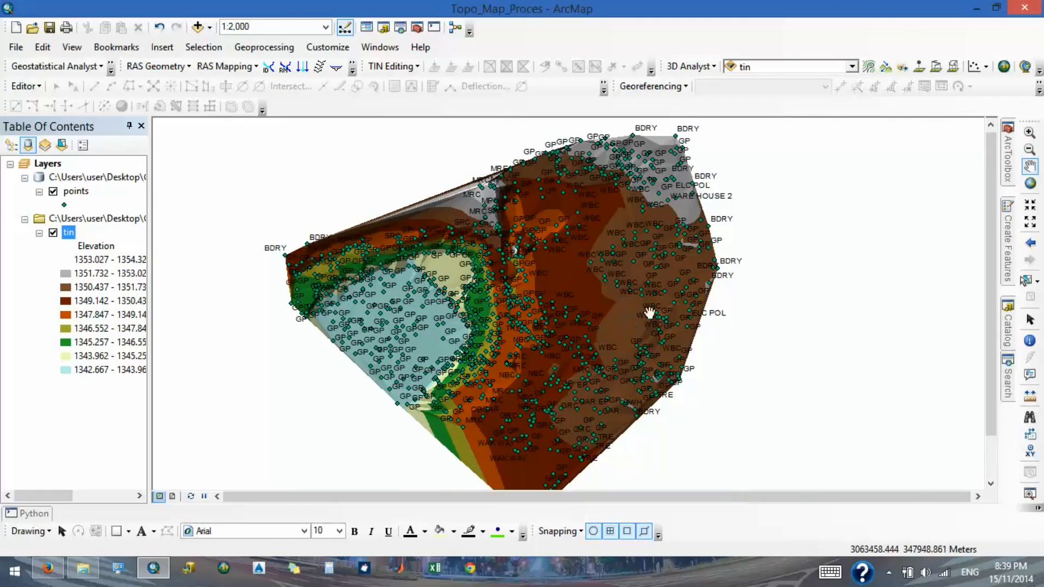
{"action": "left_click_drag", "start_coordinate": [651, 310], "coordinate": [625, 310]}
{"action": "left_click", "coordinate": [1029, 132]}
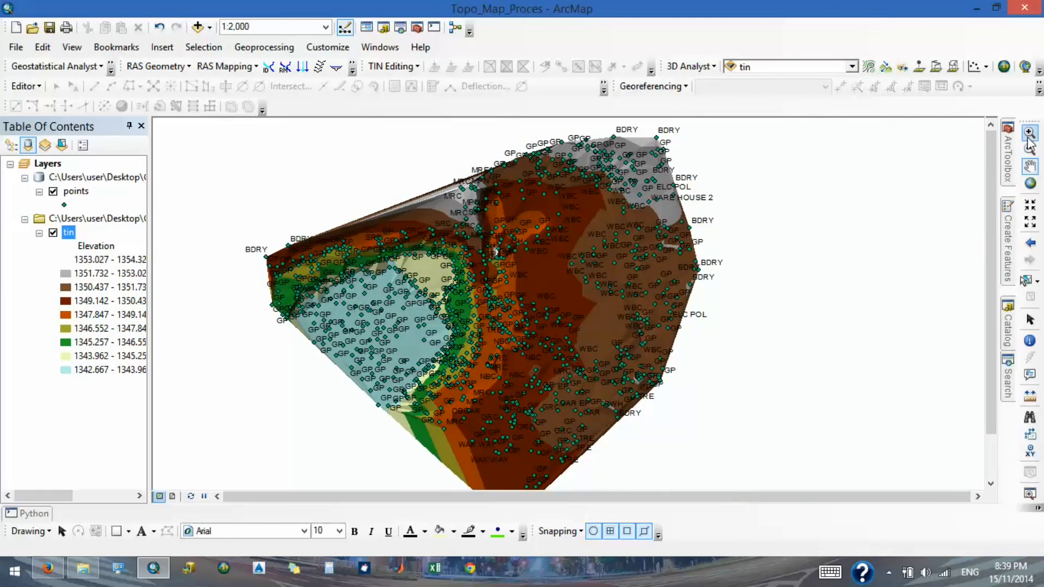
{"action": "left_click", "coordinate": [608, 301]}
{"action": "left_click", "coordinate": [1029, 149]}
{"action": "left_click_drag", "start_coordinate": [687, 318], "coordinate": [284, 191]}
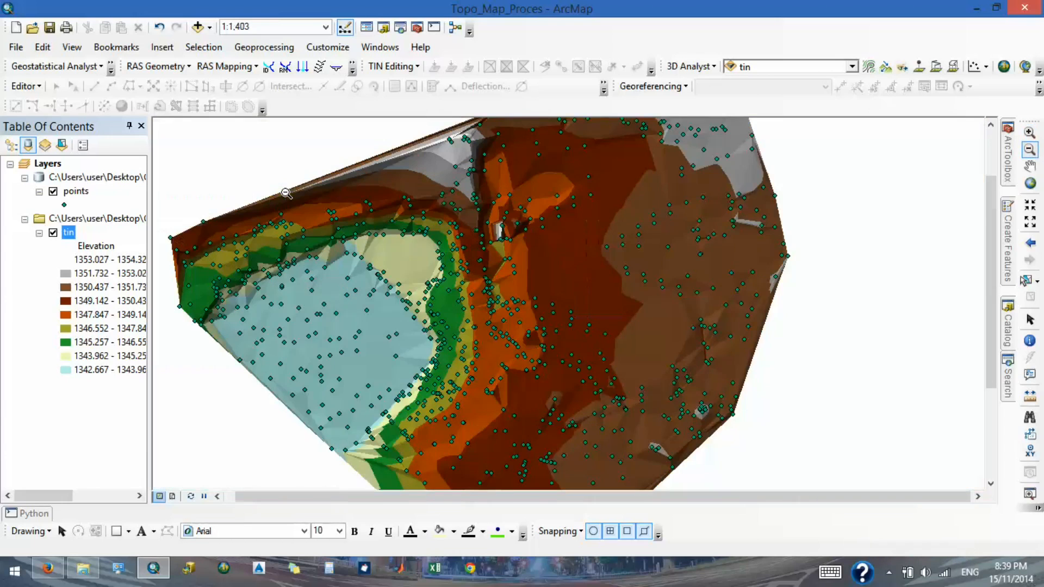
{"action": "scroll", "coordinate": [473, 242], "scroll_direction": "up", "scroll_amount": 2}
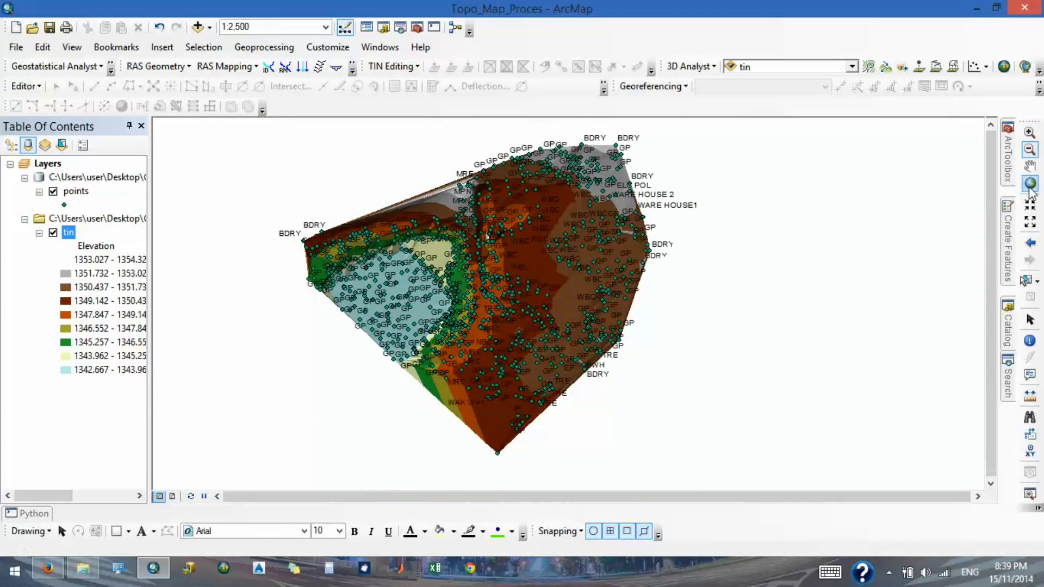
{"action": "left_click", "coordinate": [1029, 185]}
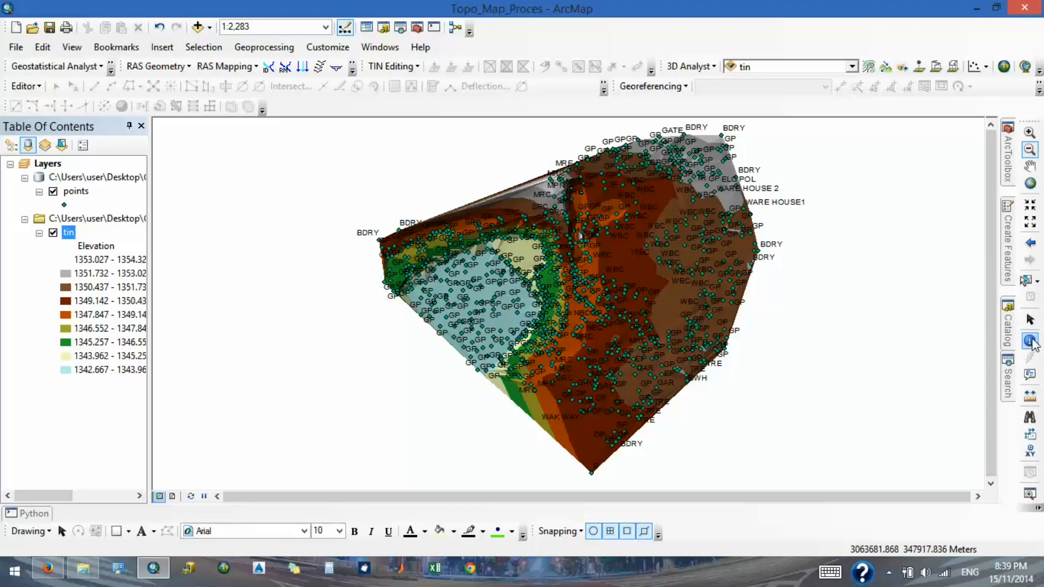
Identify the survey point at the southern tip of the TIN and close its attribute results.
{"action": "left_click", "coordinate": [1031, 342]}
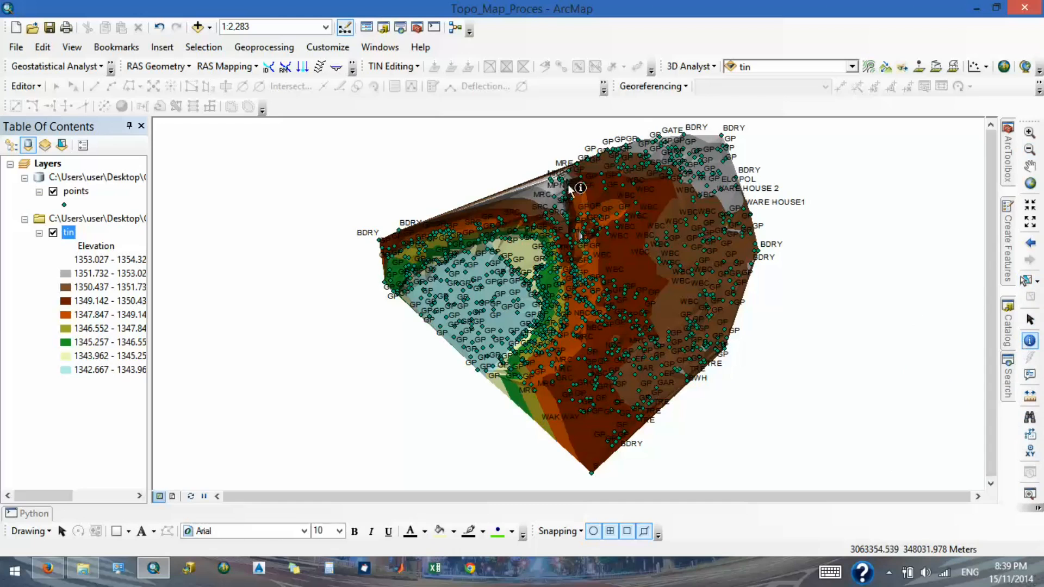
{"action": "scroll", "coordinate": [622, 142], "scroll_direction": "up", "scroll_amount": 2}
{"action": "scroll", "coordinate": [513, 198], "scroll_direction": "up", "scroll_amount": 2}
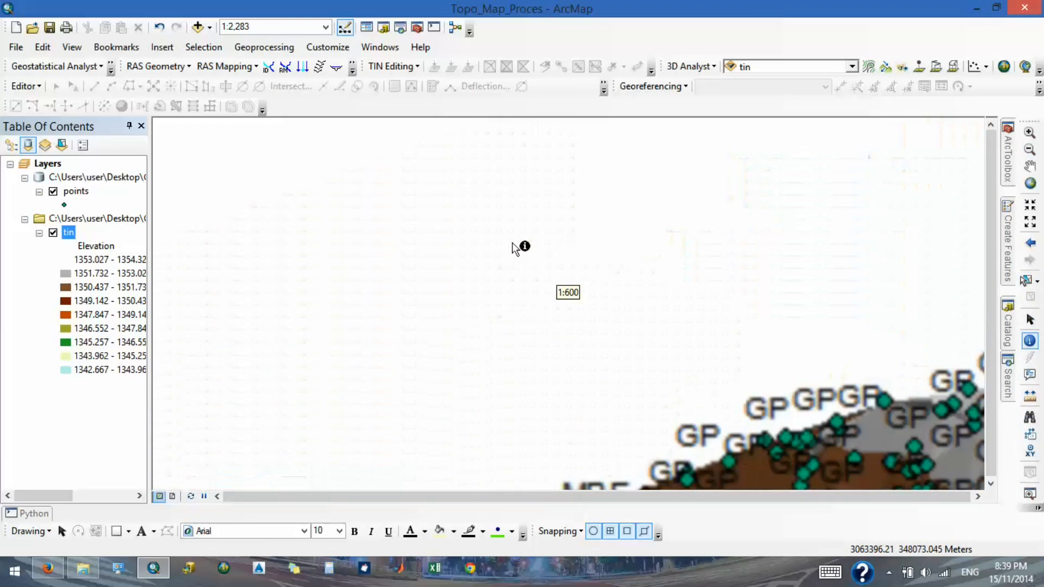
{"action": "scroll", "coordinate": [580, 292], "scroll_direction": "down", "scroll_amount": 3}
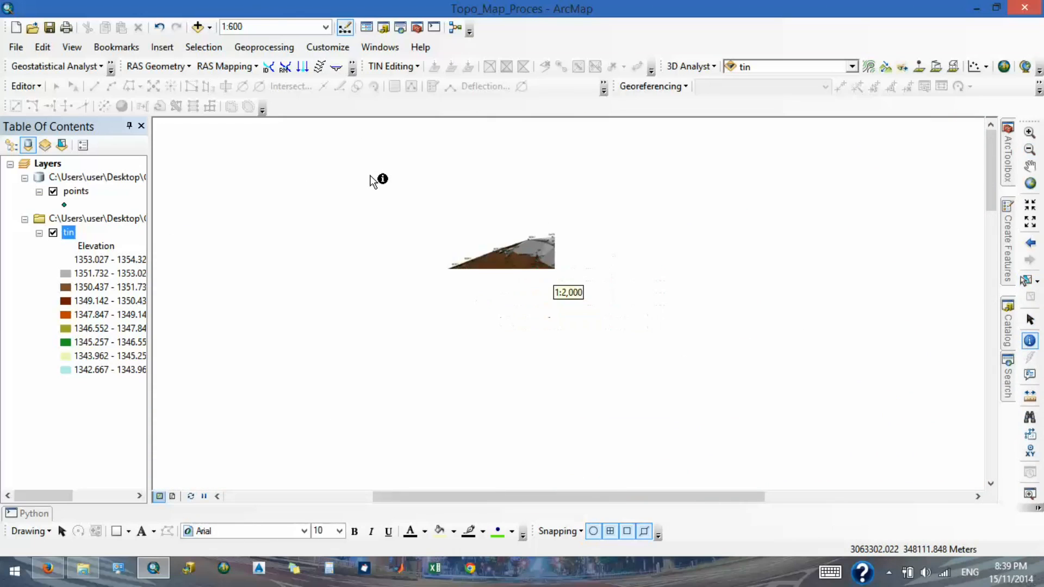
{"action": "scroll", "coordinate": [455, 161], "scroll_direction": "down", "scroll_amount": 3}
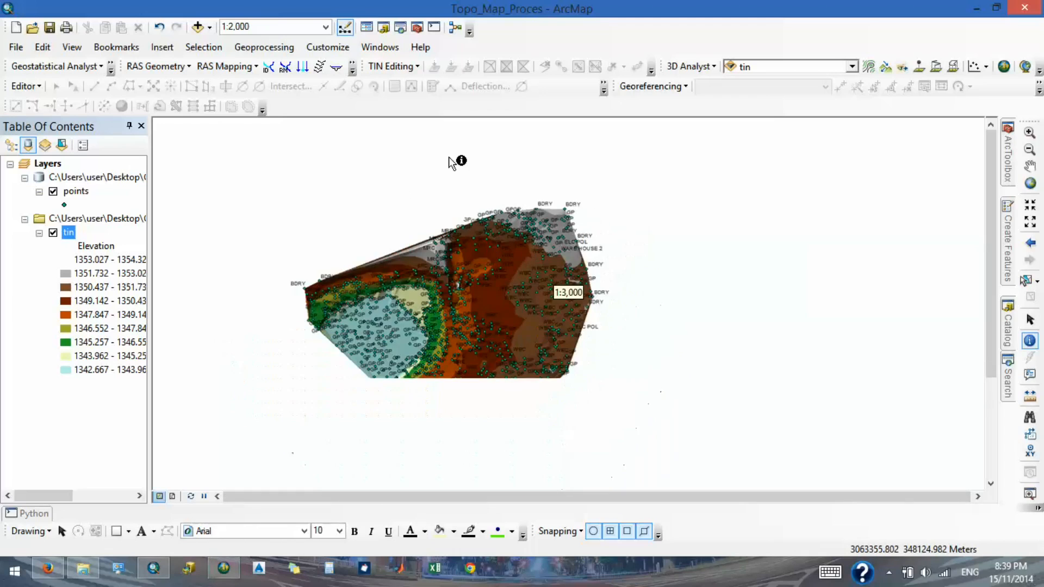
{"action": "scroll", "coordinate": [488, 353], "scroll_direction": "up", "scroll_amount": 4}
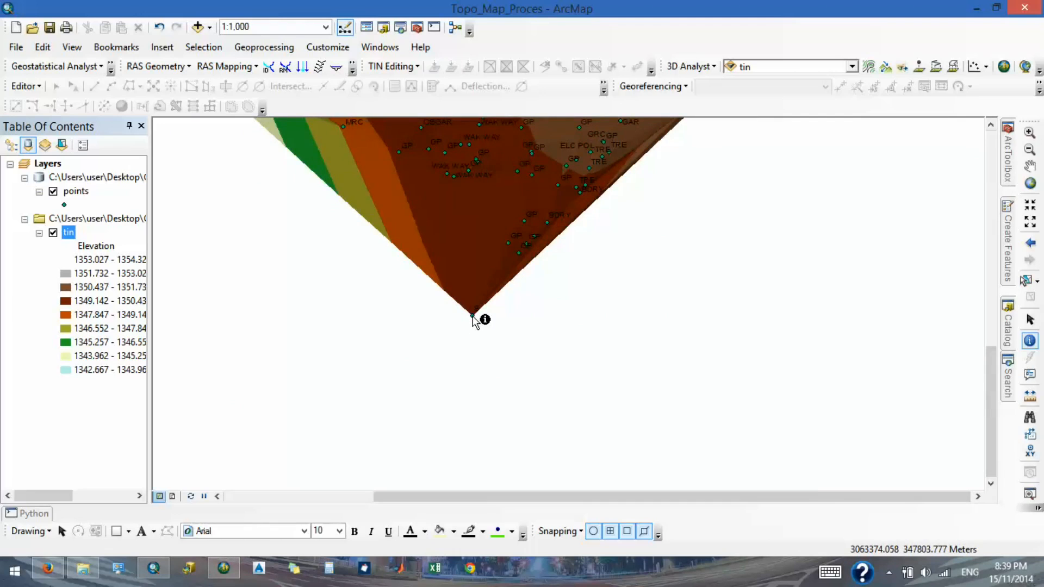
{"action": "left_click", "coordinate": [473, 316]}
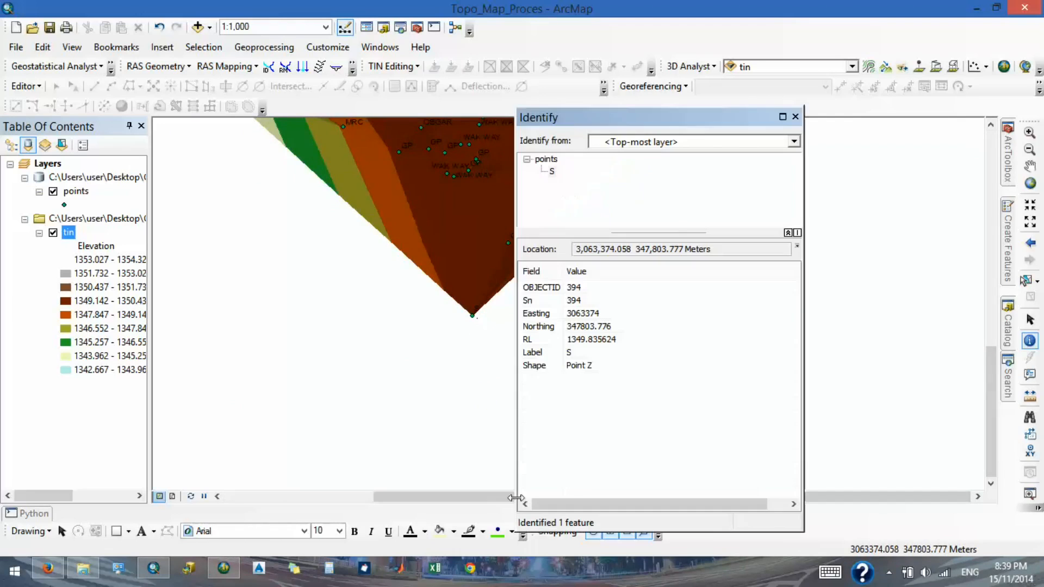
{"action": "left_click", "coordinate": [795, 116]}
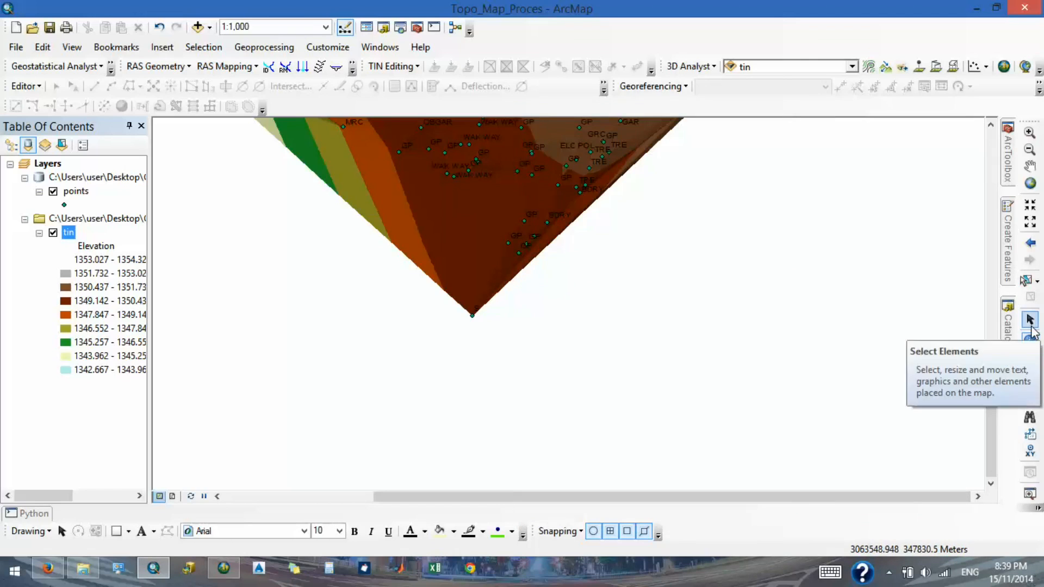
Identify the southern tip point again, examine its OBJECTID and Sn fields, close the results and review the whole TIN.
{"action": "left_click", "coordinate": [472, 316]}
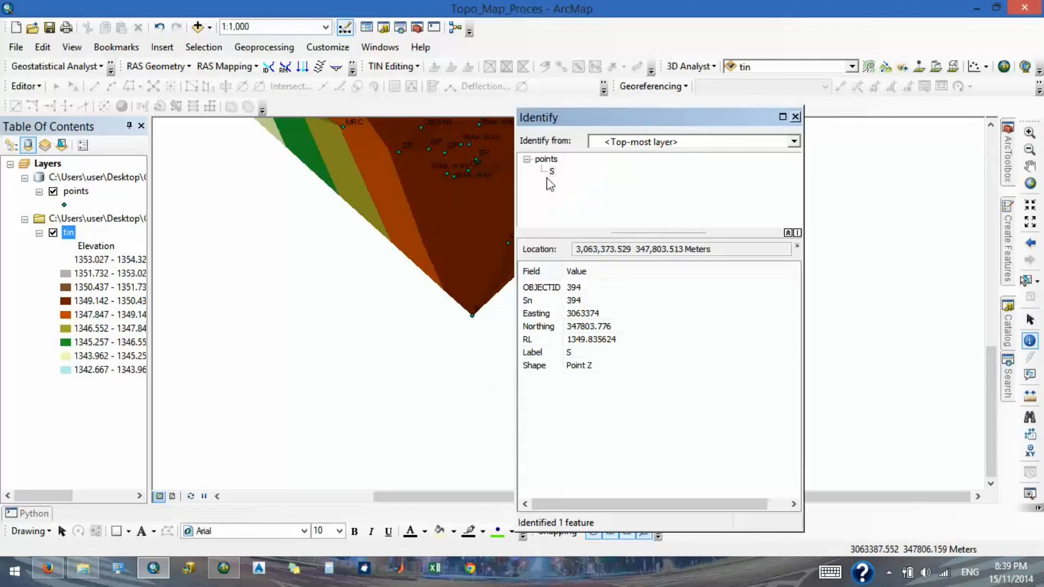
{"action": "left_click", "coordinate": [572, 289]}
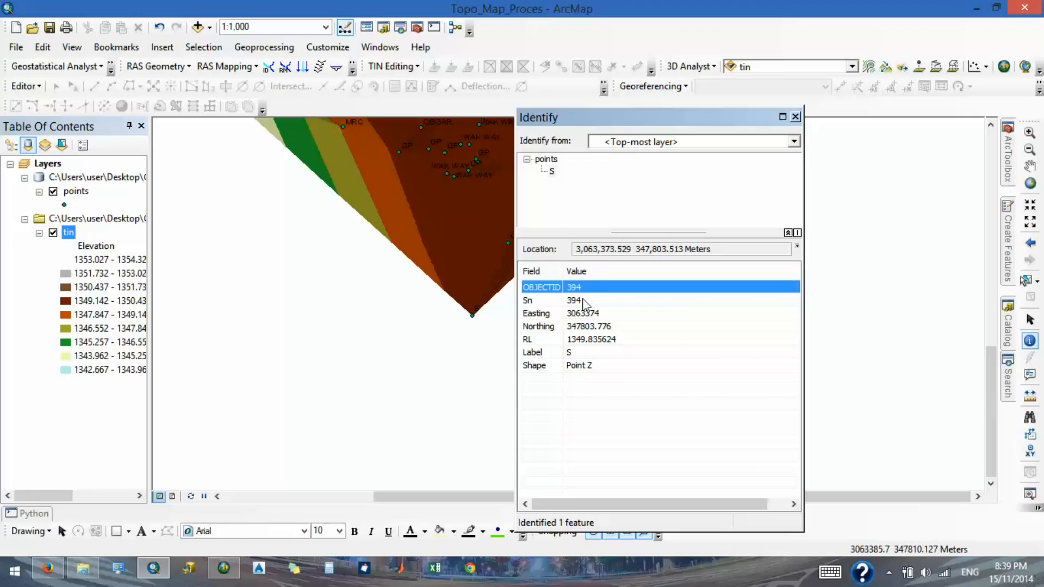
{"action": "left_click", "coordinate": [591, 300]}
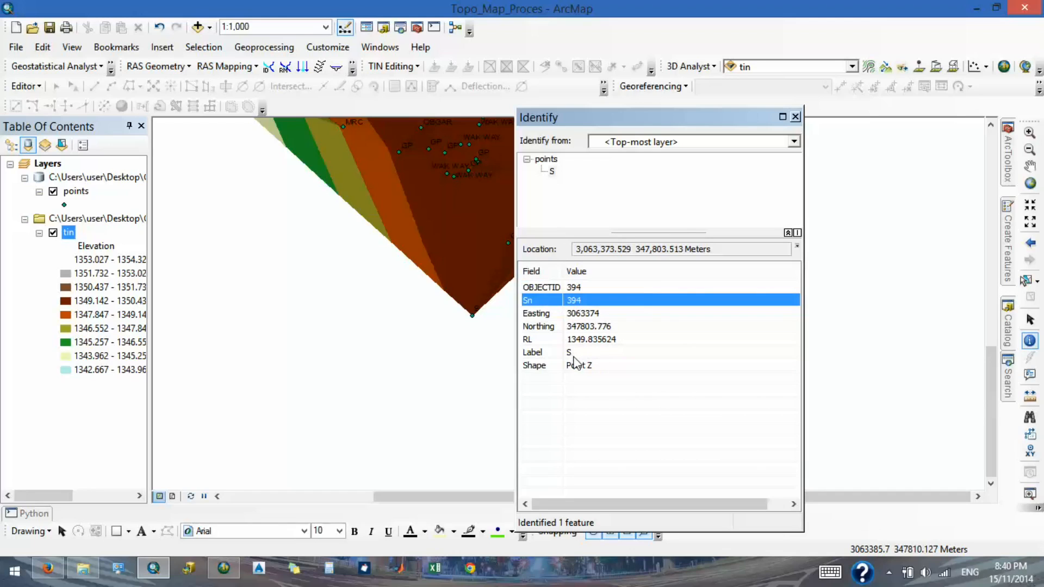
{"action": "left_click", "coordinate": [795, 117]}
{"action": "scroll", "coordinate": [537, 352], "scroll_direction": "down", "scroll_amount": 6}
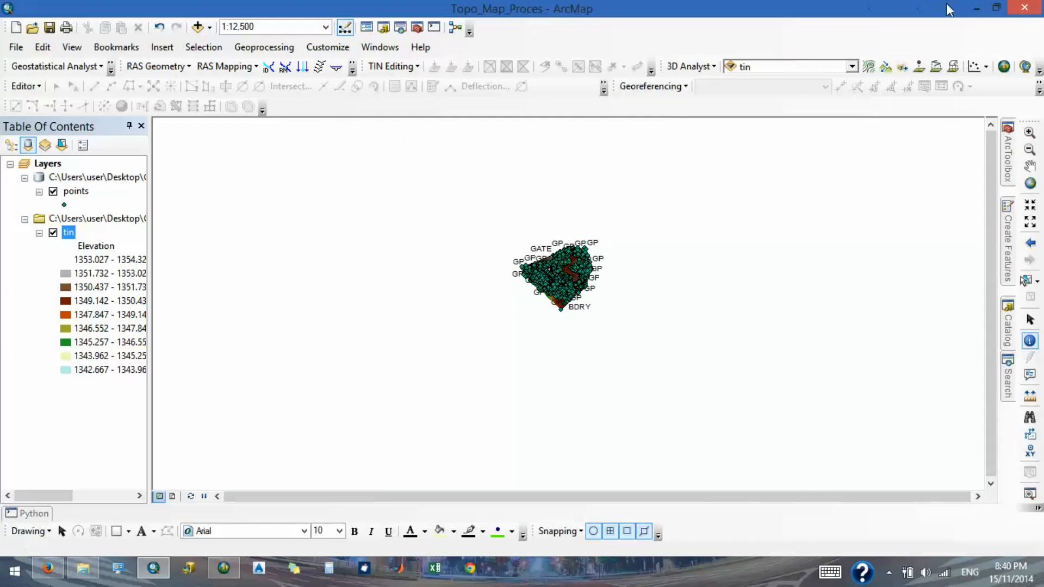
{"action": "scroll", "coordinate": [569, 289], "scroll_direction": "up", "scroll_amount": 5}
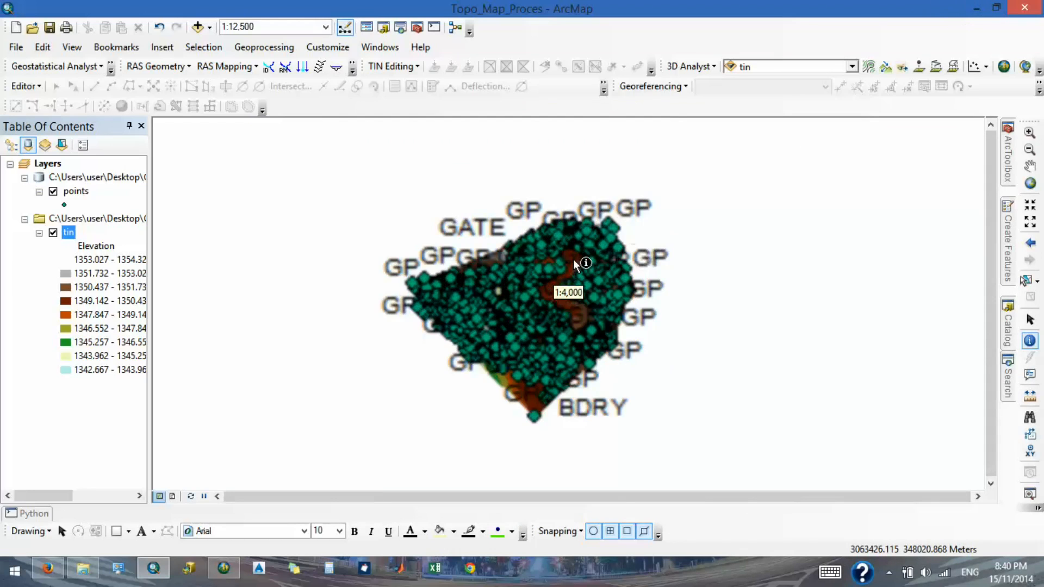
{"action": "scroll", "coordinate": [551, 285], "scroll_direction": "up", "scroll_amount": 1}
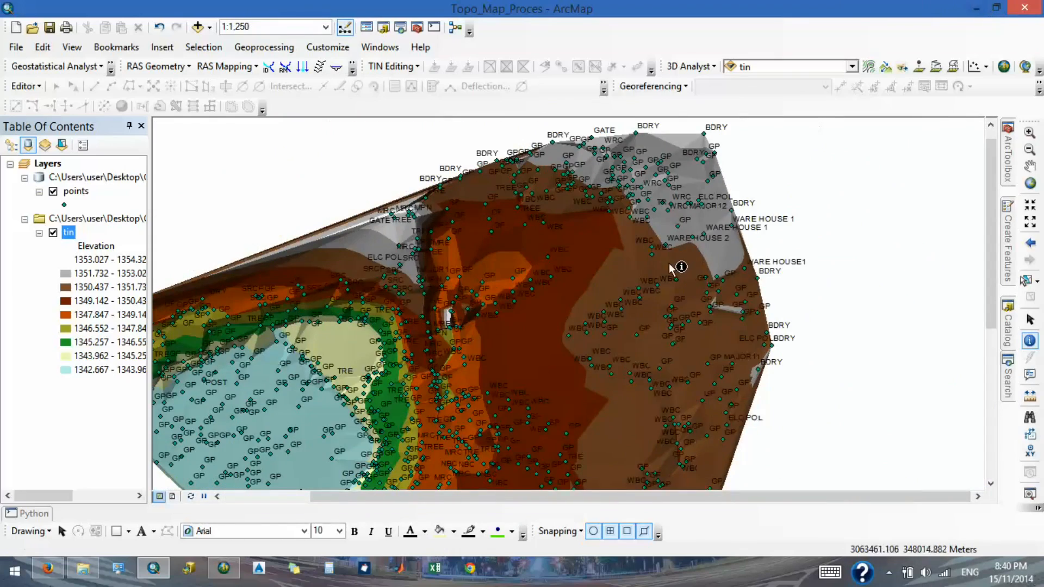
{"action": "scroll", "coordinate": [637, 296], "scroll_direction": "down", "scroll_amount": 2}
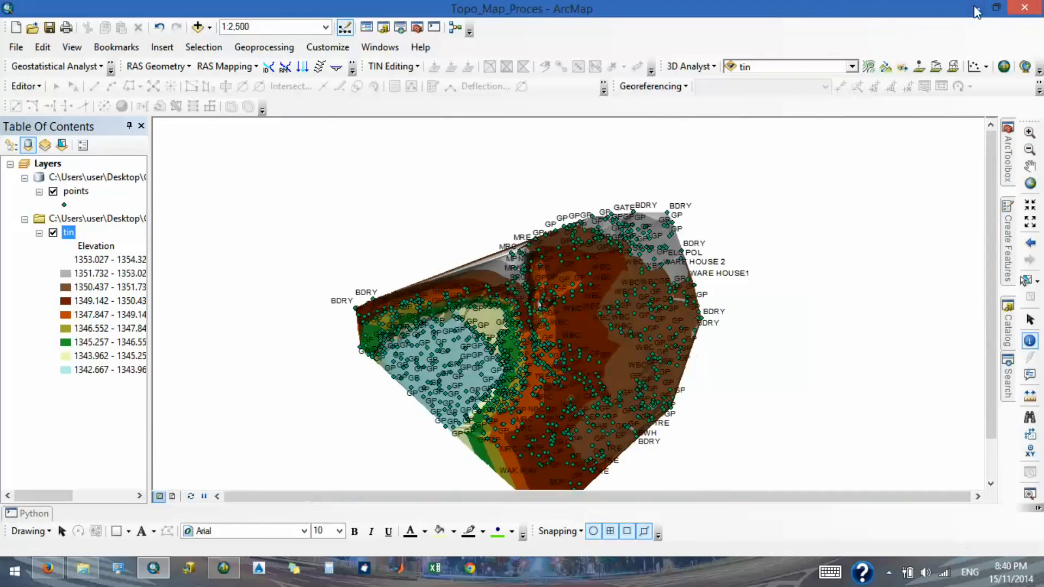
Switch to ArcScene and create a blank scene with TopoMap_GDB.gdb from the GIS_Map_Making folder as its default geodatabase.
{"action": "left_click", "coordinate": [976, 8]}
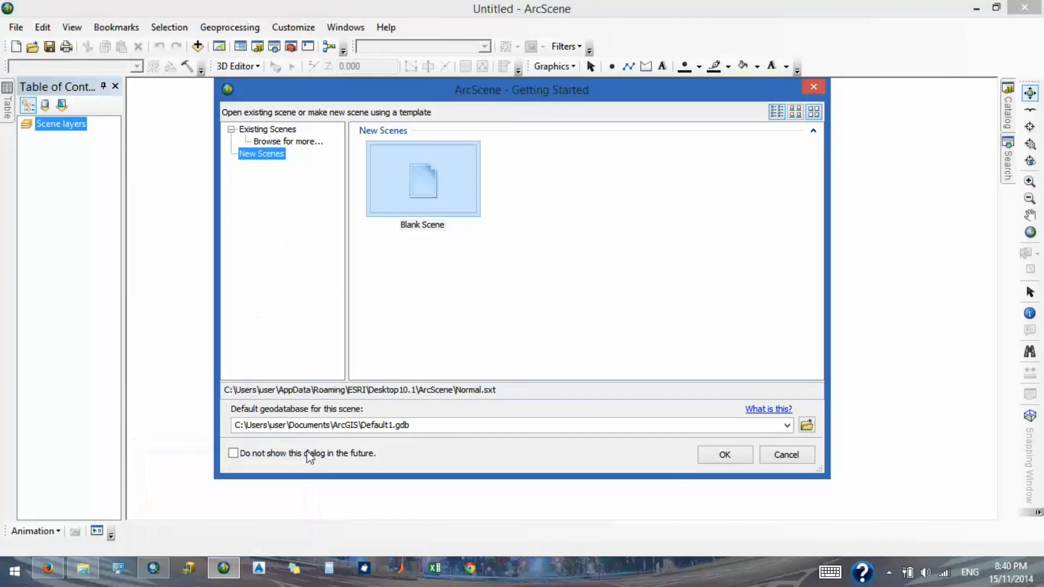
{"action": "left_click", "coordinate": [395, 423]}
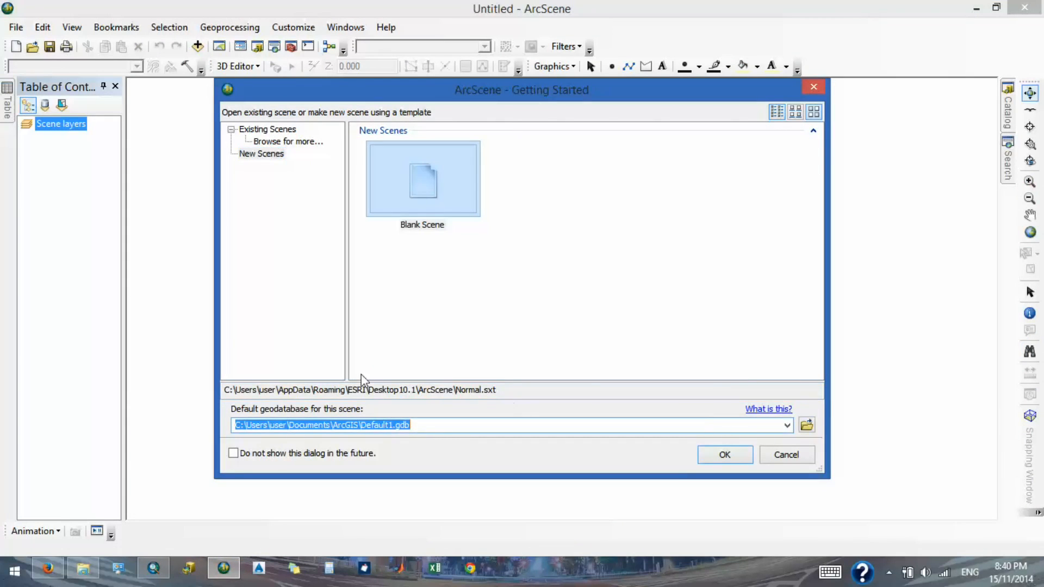
{"action": "left_click", "coordinate": [807, 427]}
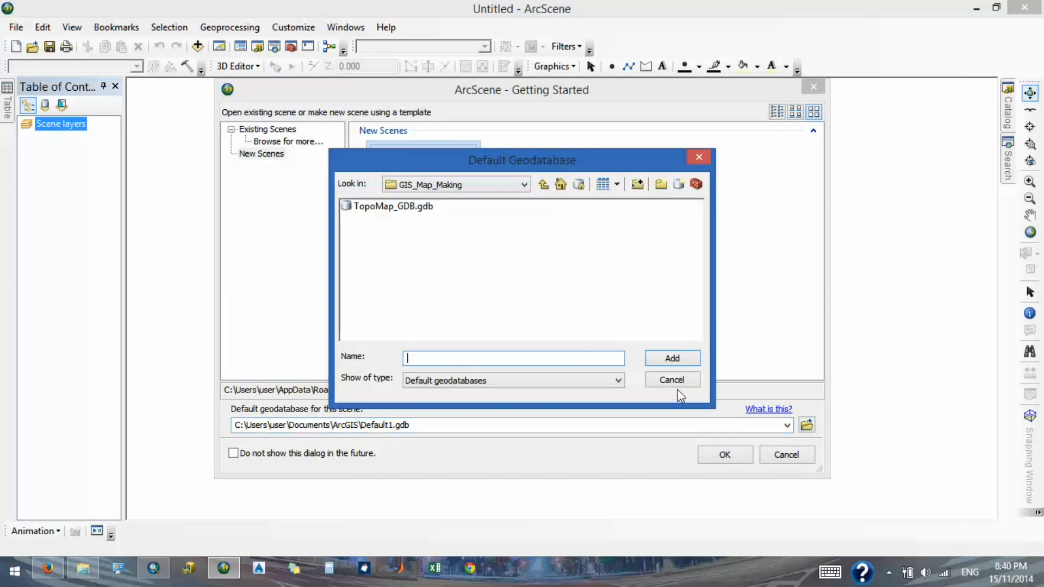
{"action": "left_click", "coordinate": [672, 380]}
{"action": "left_click", "coordinate": [807, 425]}
{"action": "left_click", "coordinate": [417, 206]}
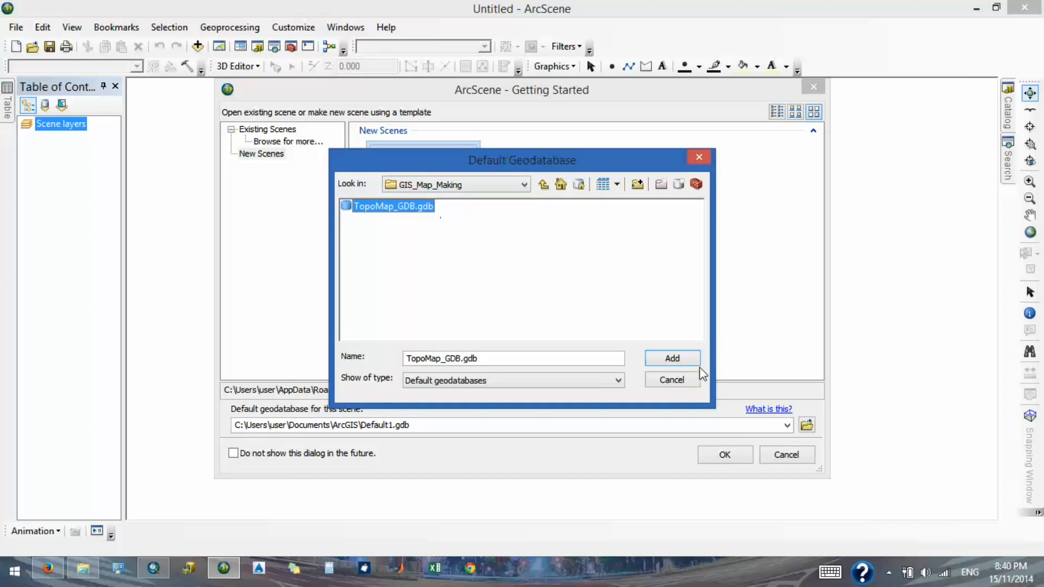
{"action": "left_click", "coordinate": [672, 358]}
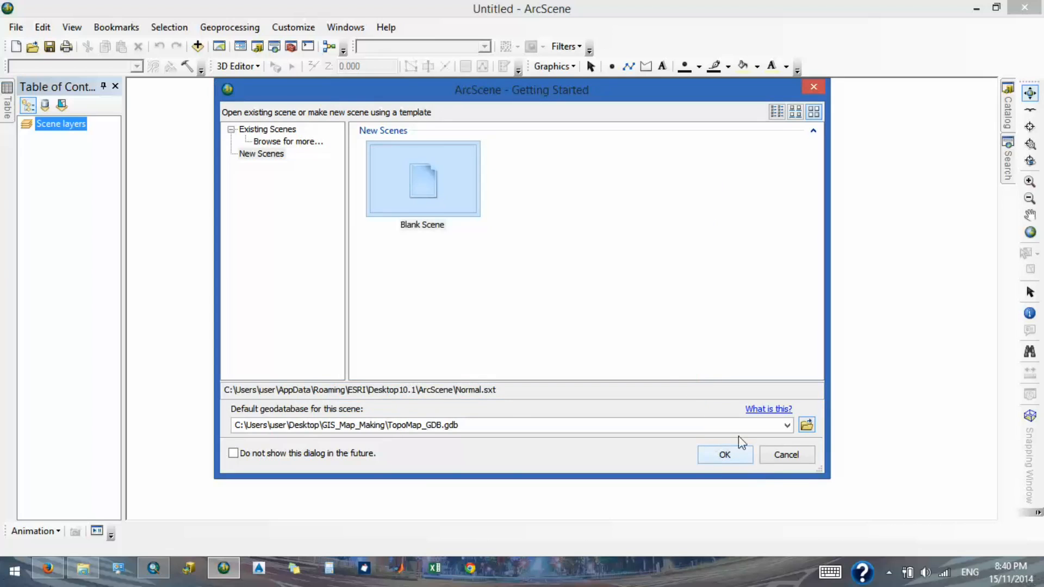
{"action": "left_click", "coordinate": [725, 455]}
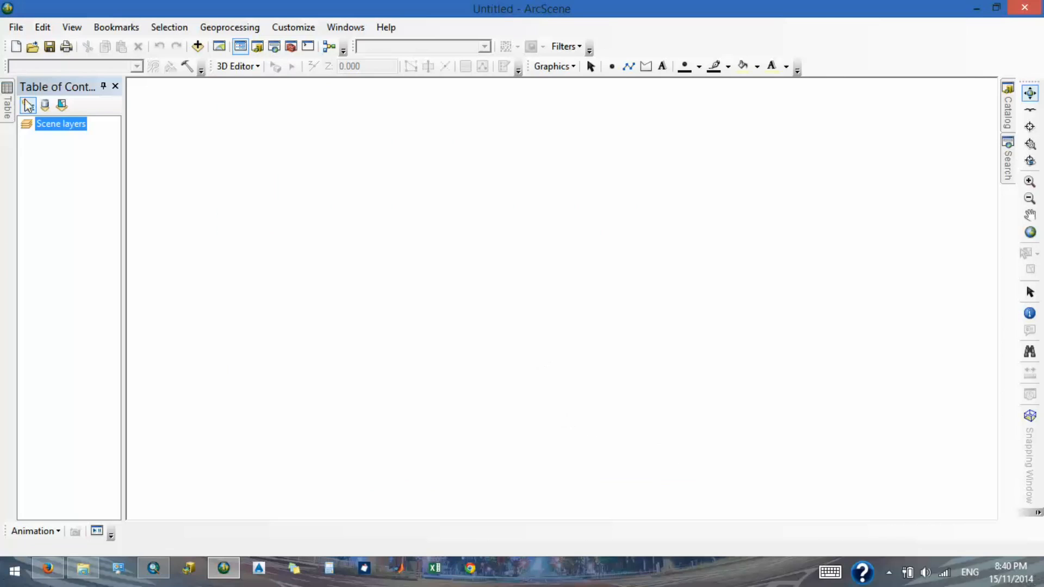
Add the tin dataset from the GIS_Map_Making folder to the scene.
{"action": "mouse_move", "coordinate": [6, 86]}
{"action": "left_click", "coordinate": [199, 51]}
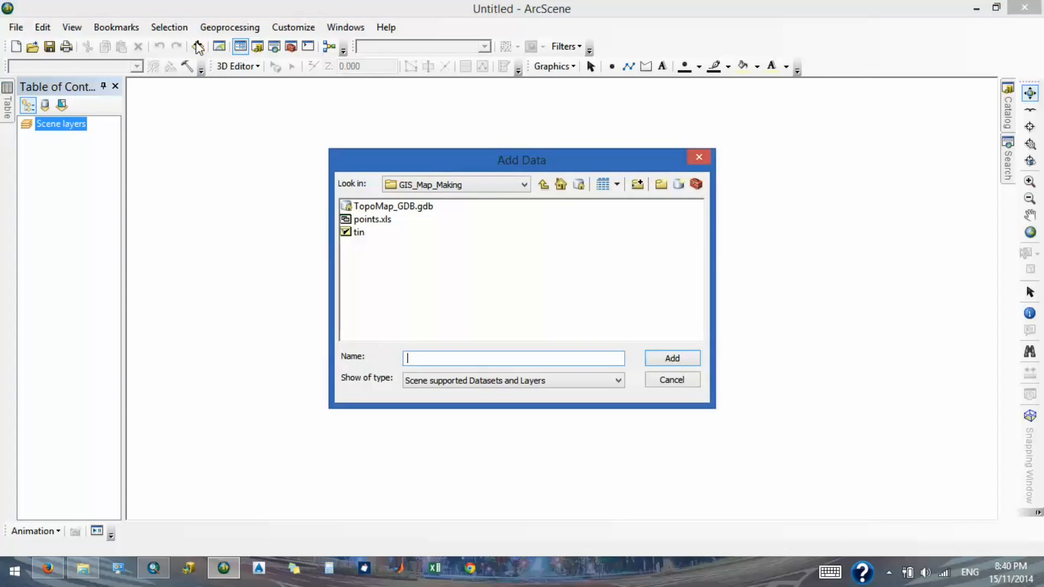
{"action": "double_click", "coordinate": [359, 232]}
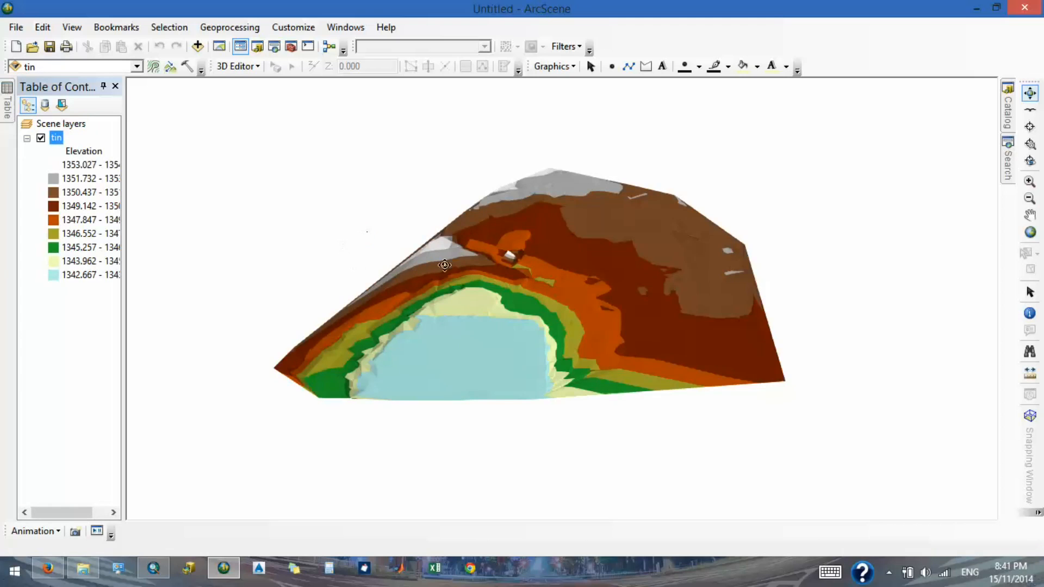
Set the elevation conversion factor in the tin layer's base heights to 5.
{"action": "left_click_drag", "start_coordinate": [680, 331], "coordinate": [674, 309]}
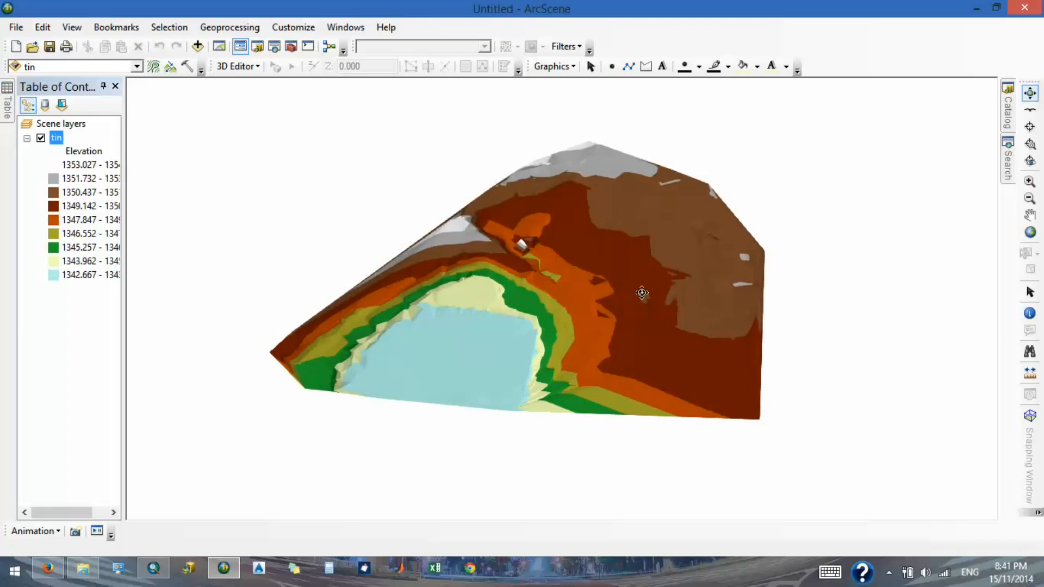
{"action": "right_click", "coordinate": [56, 138]}
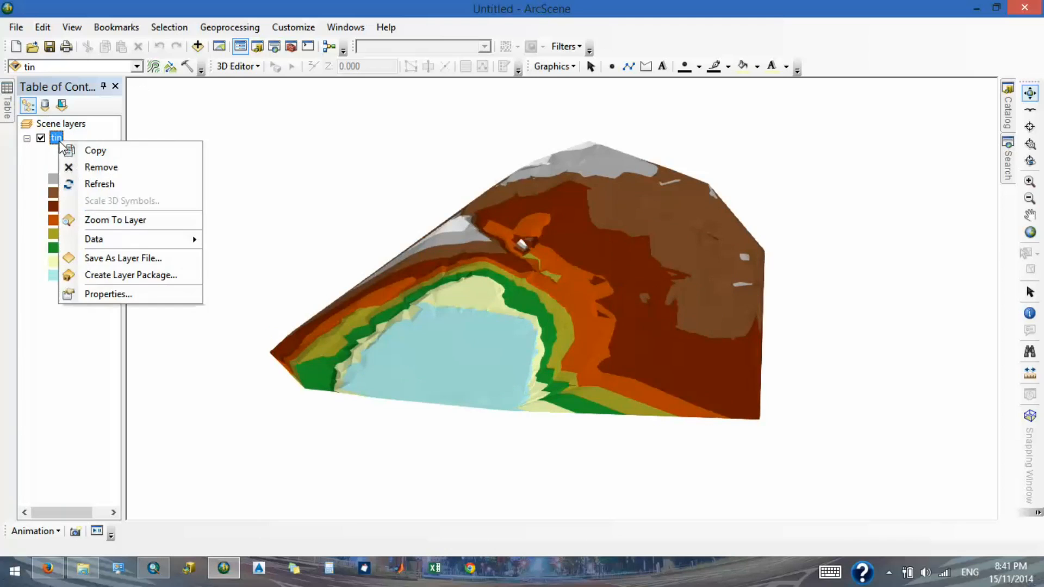
{"action": "left_click", "coordinate": [101, 294]}
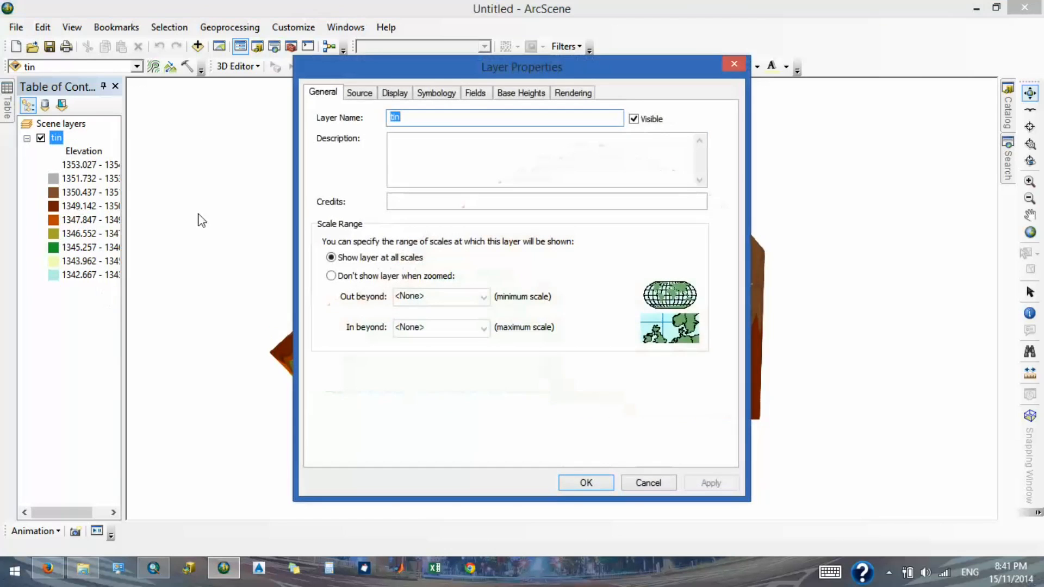
{"action": "left_click", "coordinate": [533, 90]}
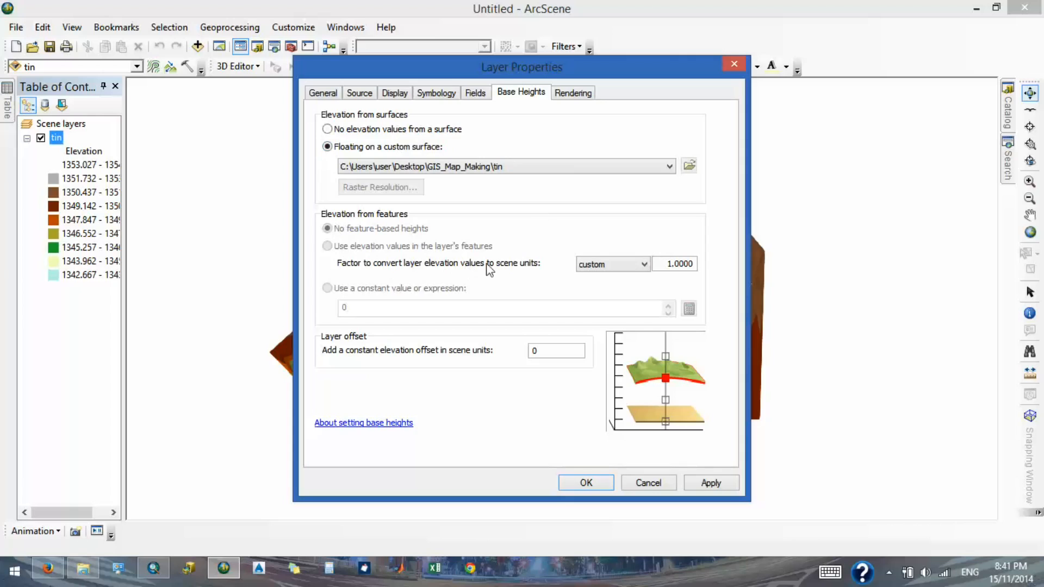
{"action": "left_click", "coordinate": [659, 264]}
{"action": "type", "text": "5"}
Reselect the custom elevation conversion, enter 5 as its factor again and accept the tin layer's properties.
{"action": "left_click", "coordinate": [604, 265]}
{"action": "left_click", "coordinate": [605, 266]}
{"action": "left_click", "coordinate": [605, 268]}
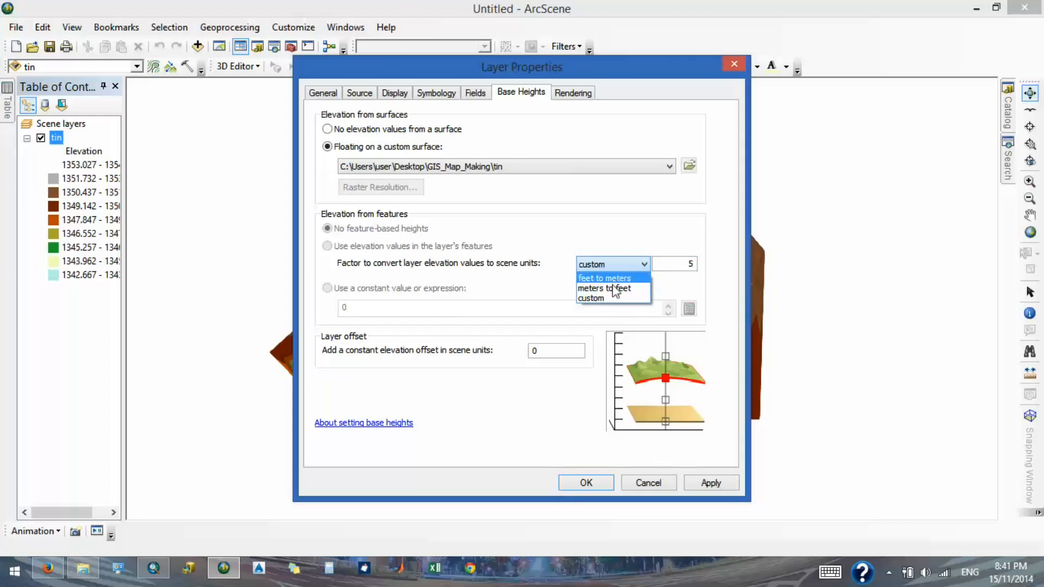
{"action": "left_click", "coordinate": [614, 298]}
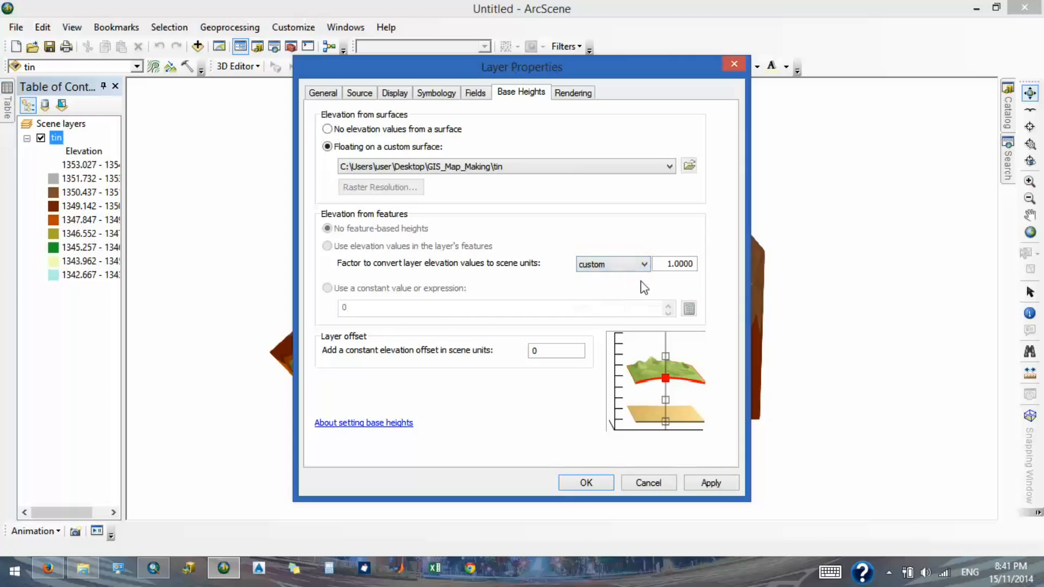
{"action": "left_click_drag", "start_coordinate": [666, 262], "coordinate": [730, 247]}
{"action": "type", "text": "5"}
{"action": "left_click", "coordinate": [586, 483]}
{"action": "left_click_drag", "start_coordinate": [1042, 228], "coordinate": [668, 33]}
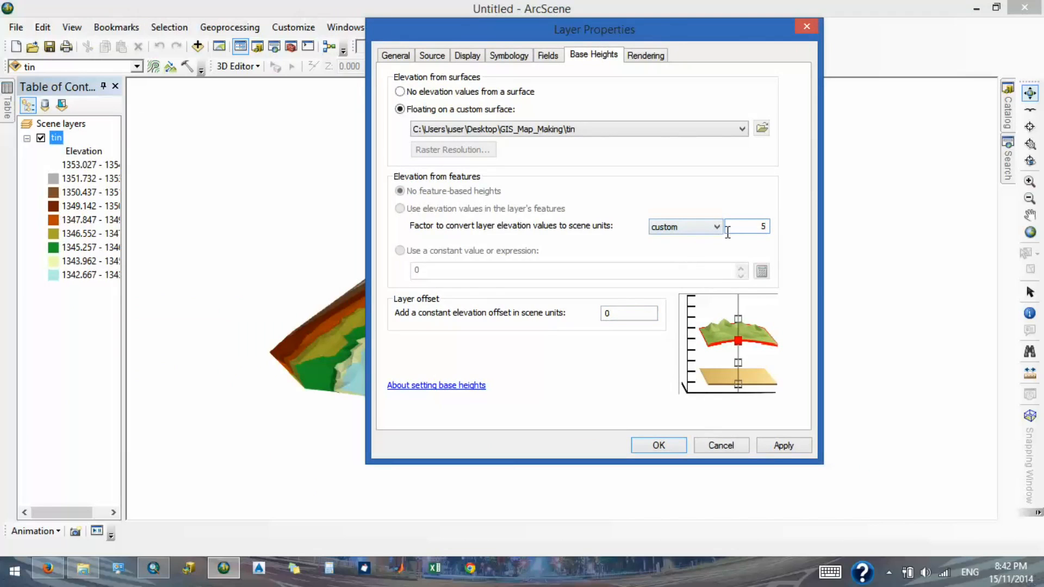
{"action": "left_click_drag", "start_coordinate": [694, 33], "coordinate": [615, 11]}
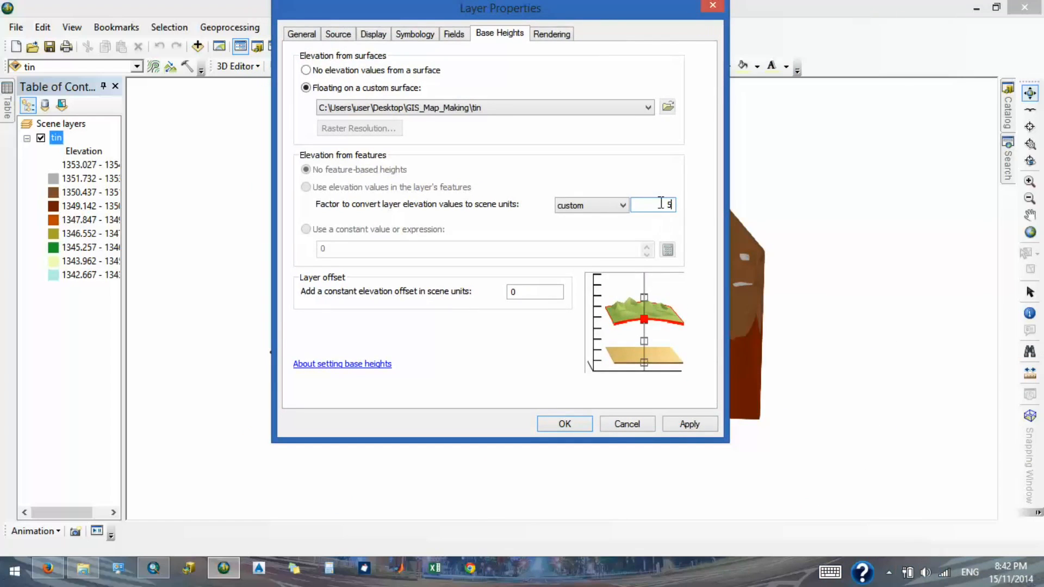
{"action": "left_click", "coordinate": [576, 427]}
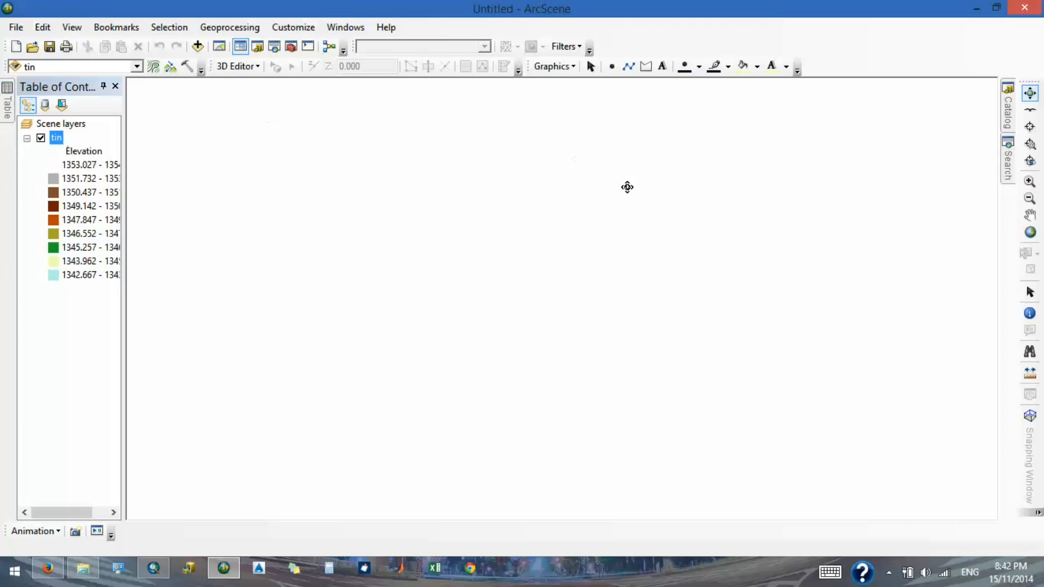
Zoom to the tin layer and orbit the surface to examine its exaggerated relief.
{"action": "right_click", "coordinate": [62, 141]}
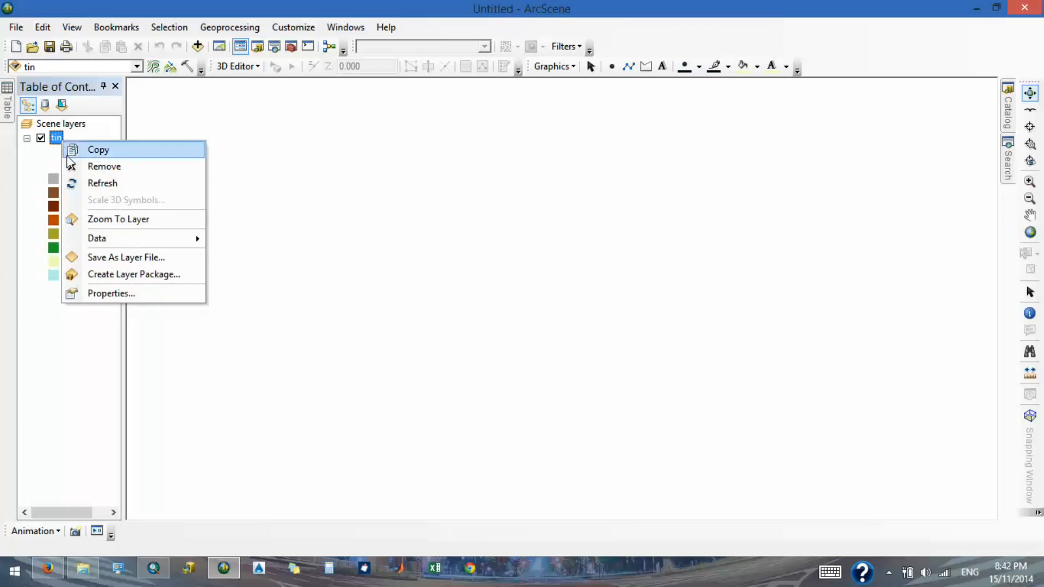
{"action": "left_click", "coordinate": [73, 219]}
{"action": "left_click_drag", "start_coordinate": [732, 296], "coordinate": [287, 330]}
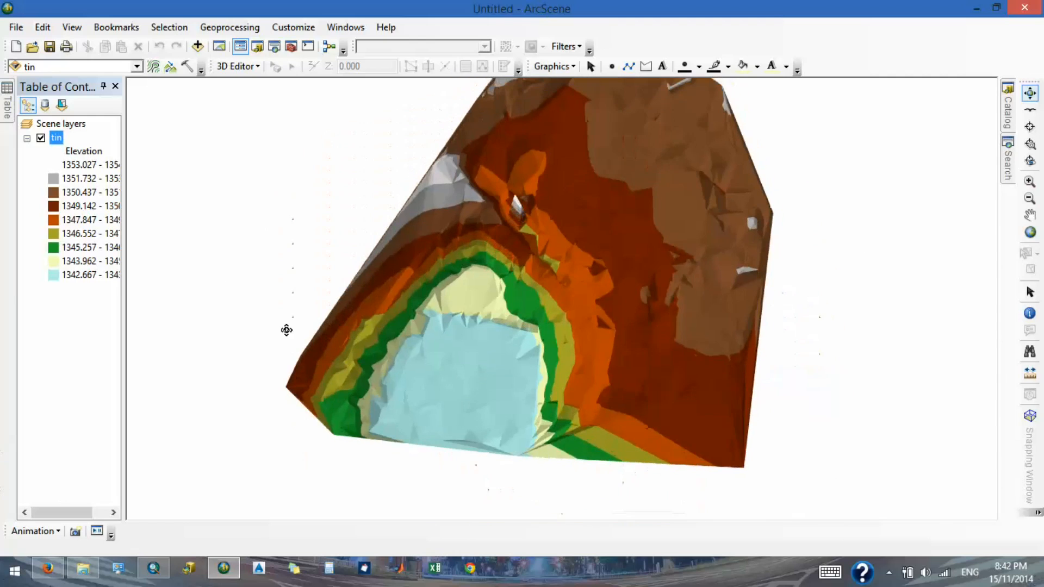
{"action": "left_click_drag", "start_coordinate": [532, 410], "coordinate": [573, 288]}
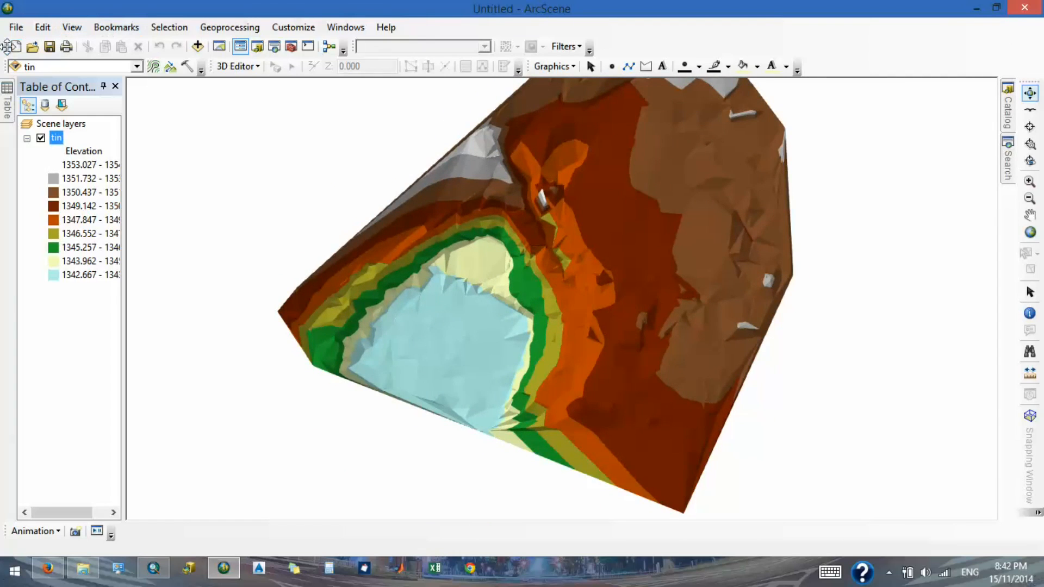
Save the scene as Scent_Topo in the GIS_Map_Making folder on the Desktop.
{"action": "left_click", "coordinate": [50, 47]}
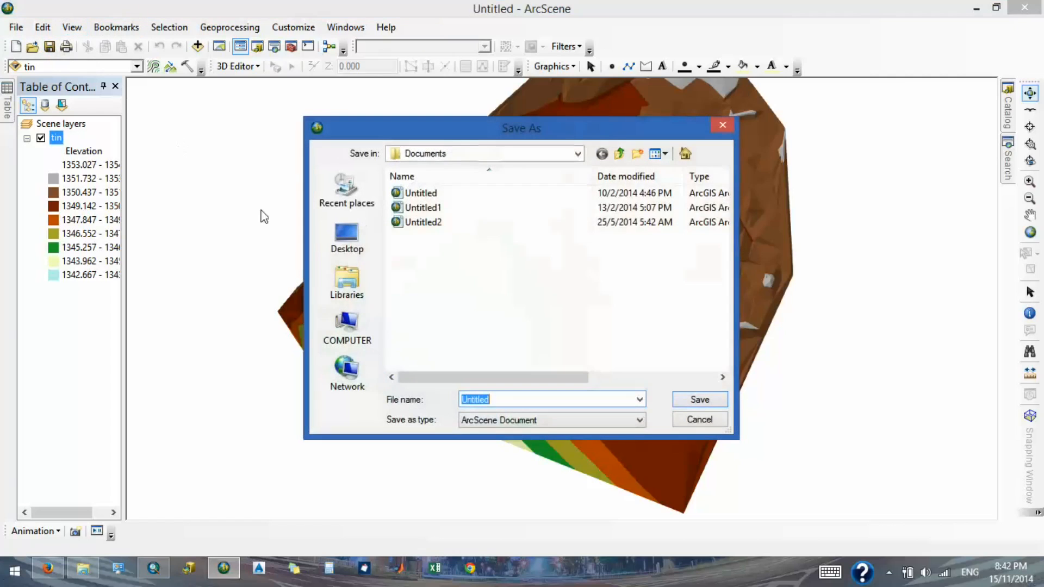
{"action": "left_click", "coordinate": [352, 239]}
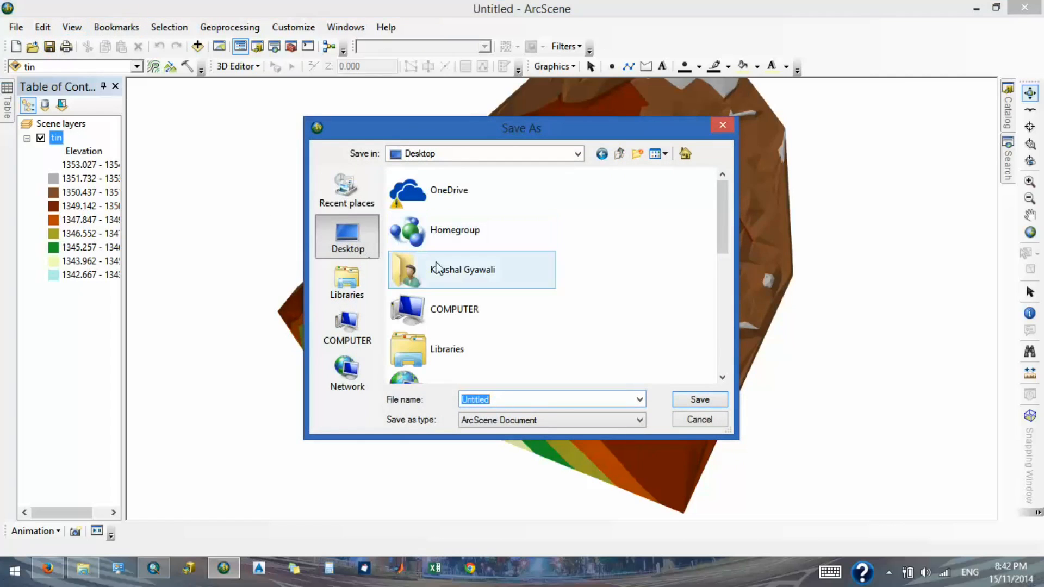
{"action": "left_click", "coordinate": [456, 289]}
{"action": "scroll", "coordinate": [456, 289], "scroll_direction": "down", "scroll_amount": 2}
{"action": "scroll", "coordinate": [455, 289], "scroll_direction": "up", "scroll_amount": 1}
{"action": "scroll", "coordinate": [455, 291], "scroll_direction": "down", "scroll_amount": 2}
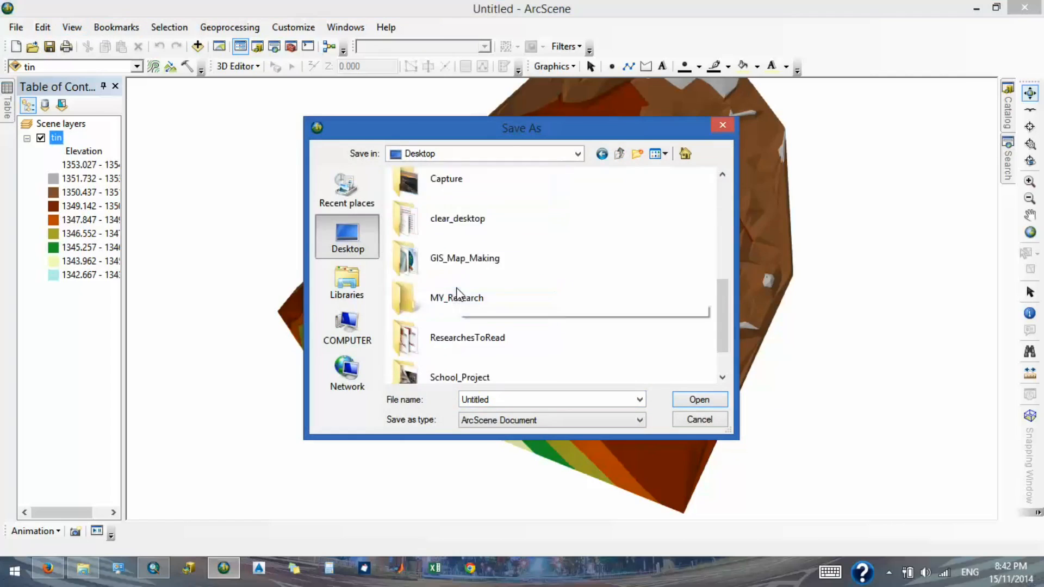
{"action": "scroll", "coordinate": [457, 294], "scroll_direction": "down", "scroll_amount": 1}
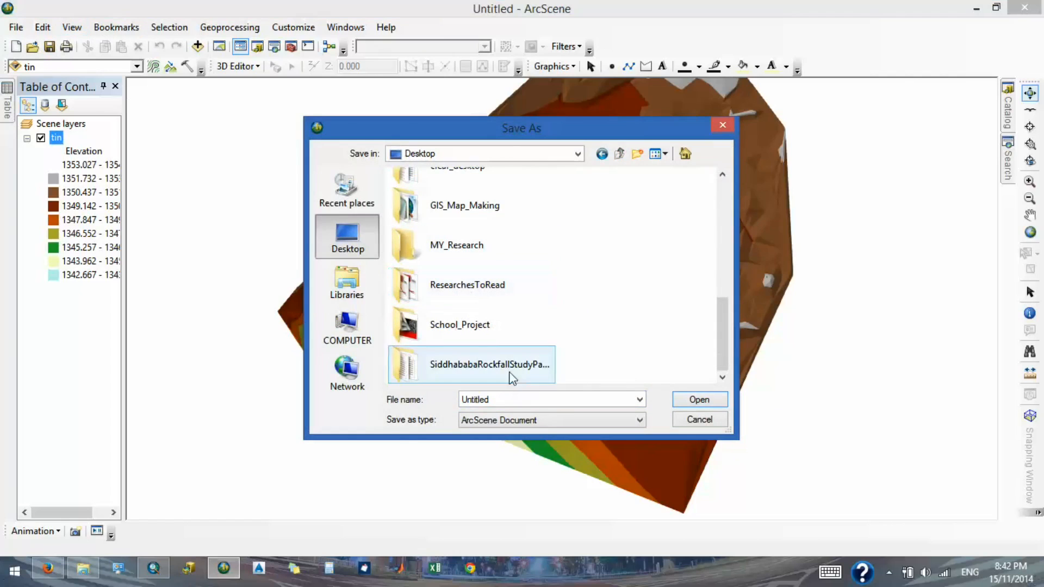
{"action": "scroll", "coordinate": [491, 334], "scroll_direction": "up", "scroll_amount": 5}
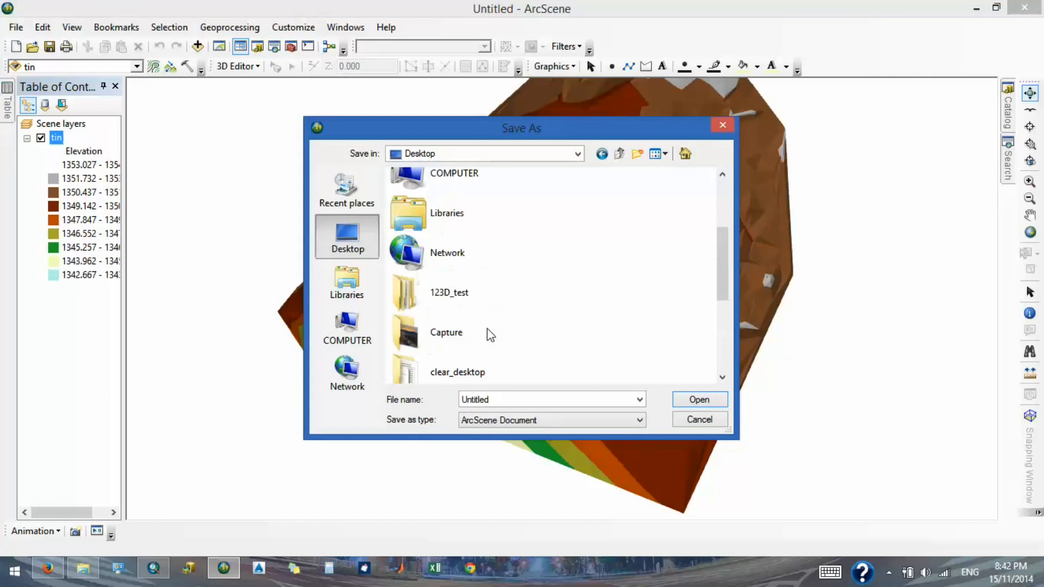
{"action": "scroll", "coordinate": [490, 331], "scroll_direction": "down", "scroll_amount": 3}
{"action": "double_click", "coordinate": [492, 323]}
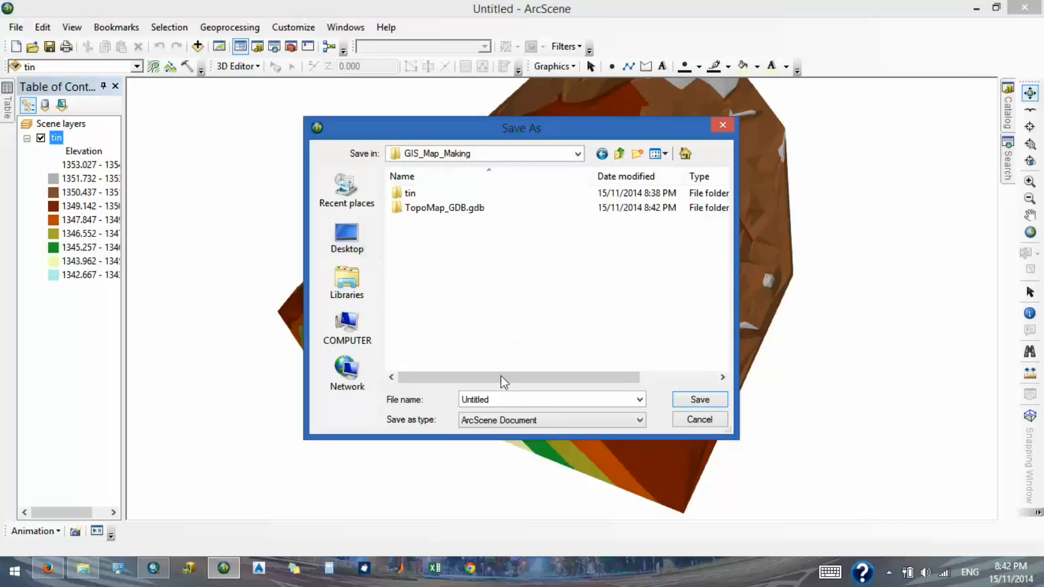
{"action": "double_click", "coordinate": [479, 398]}
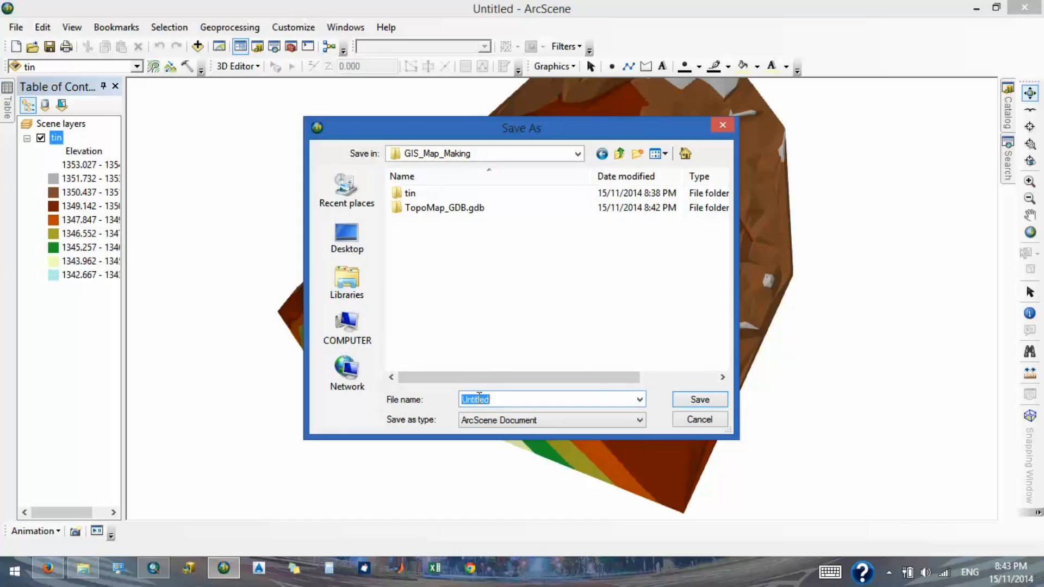
{"action": "type", "text": "Scent_Topo"}
{"action": "key", "text": "Return"}
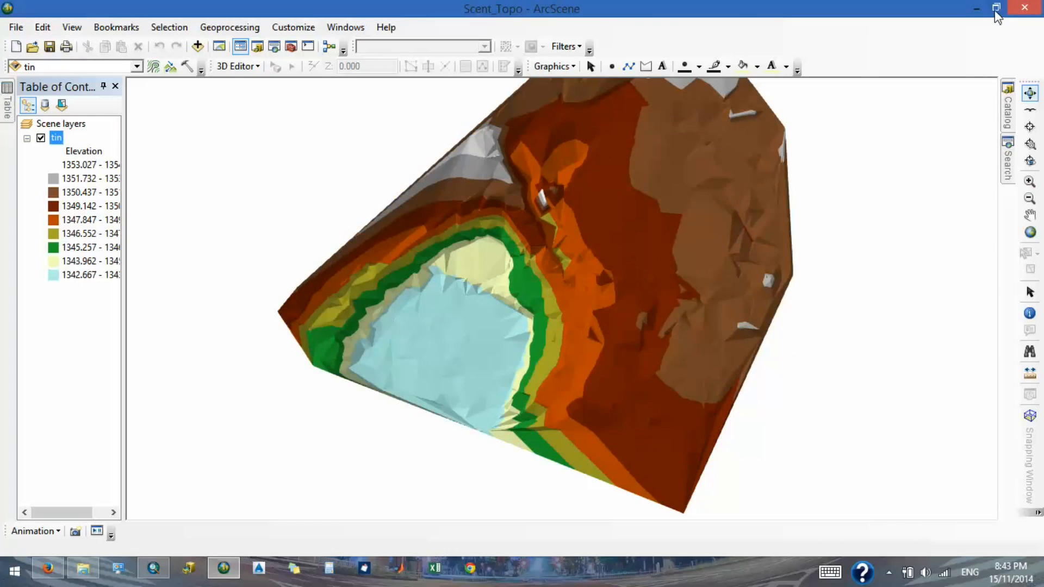
Switch to the Topo_Map_Proces document in ArcMap and bring the whole TIN into view.
{"action": "left_click", "coordinate": [976, 8]}
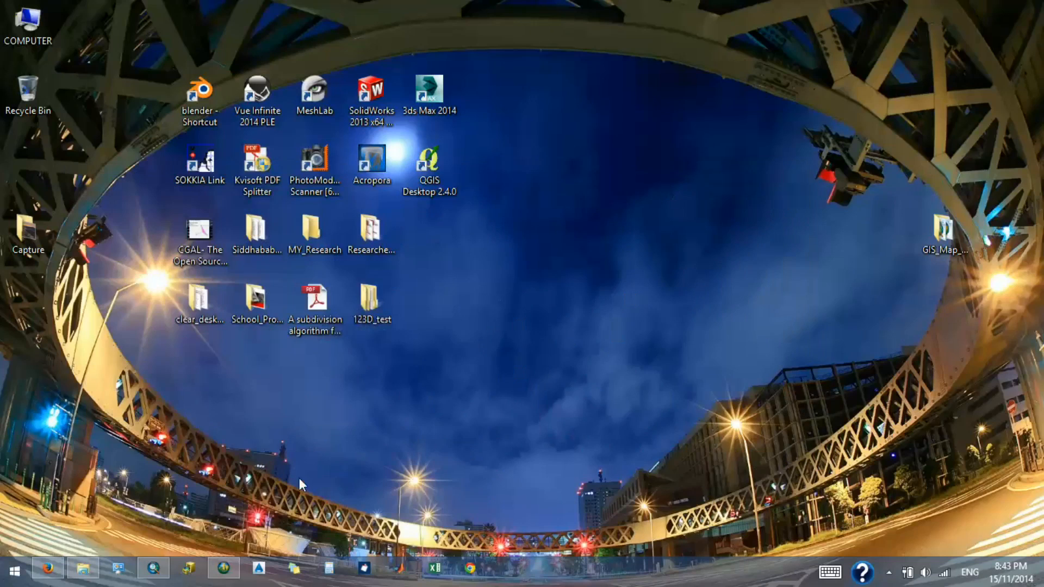
{"action": "left_click", "coordinate": [153, 568]}
{"action": "left_click", "coordinate": [600, 358]}
{"action": "left_click", "coordinate": [796, 117]}
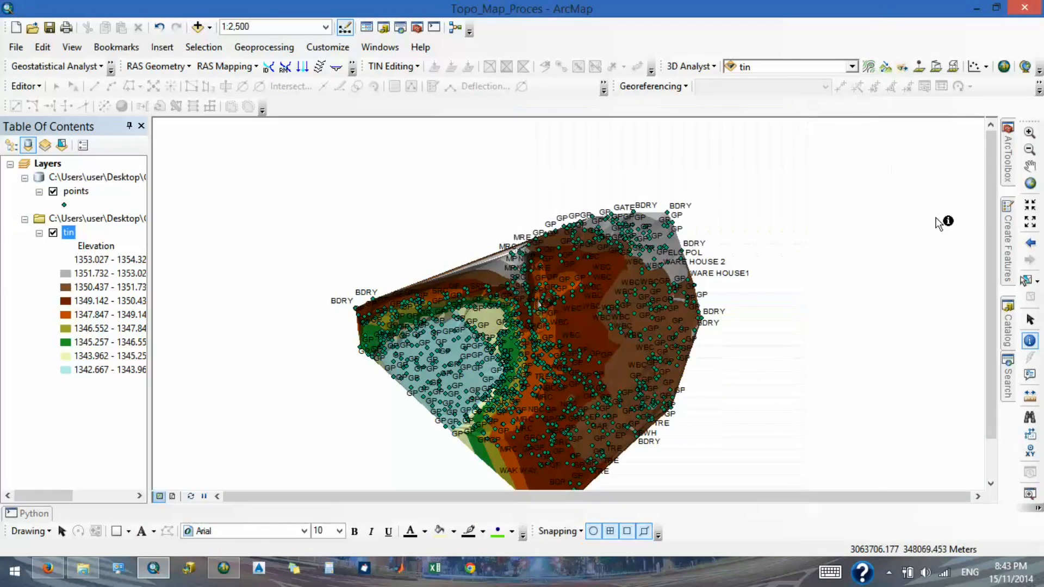
{"action": "left_click", "coordinate": [1029, 166]}
{"action": "left_click_drag", "start_coordinate": [594, 334], "coordinate": [605, 263]}
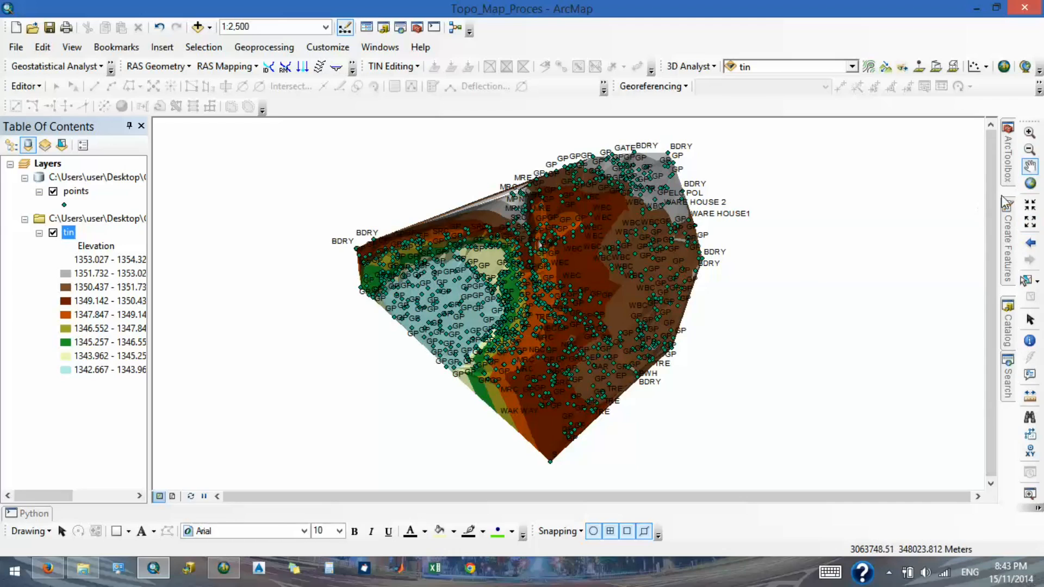
Collapse the TIN, Data Management and 3D Analyst Tools branches in ArcToolbox.
{"action": "mouse_move", "coordinate": [1009, 185]}
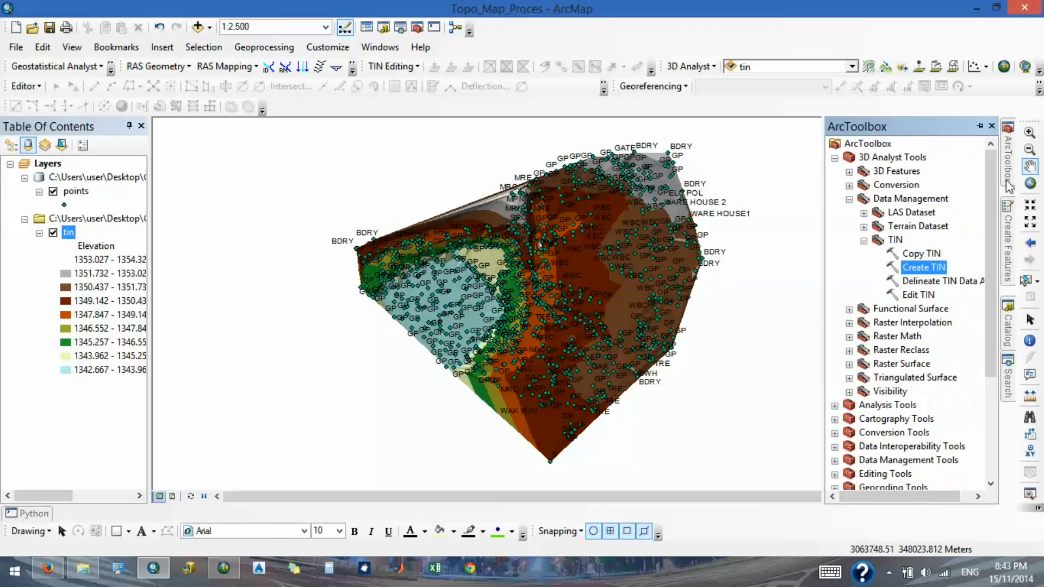
{"action": "left_click", "coordinate": [864, 241]}
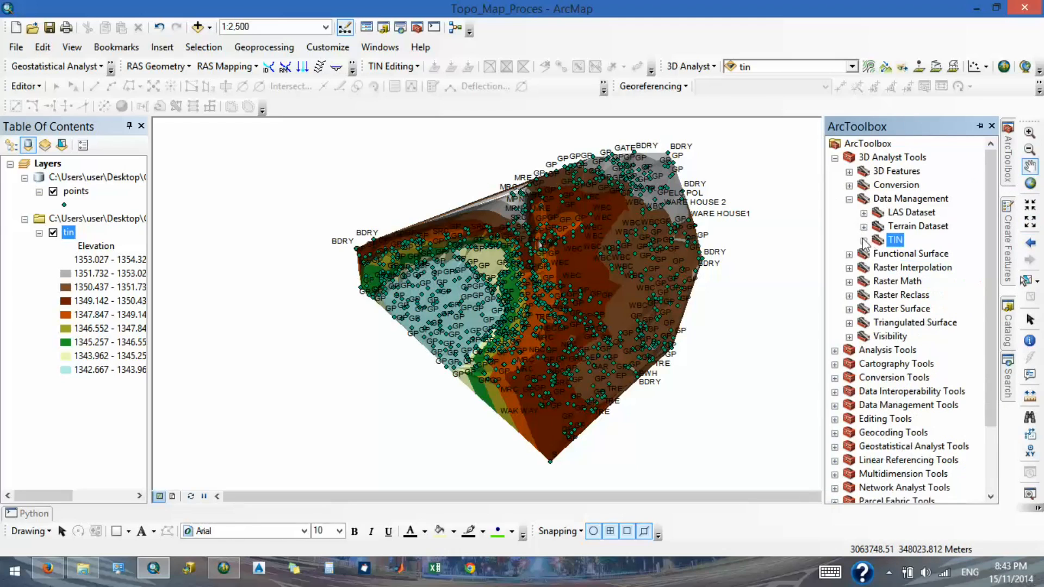
{"action": "left_click", "coordinate": [848, 200]}
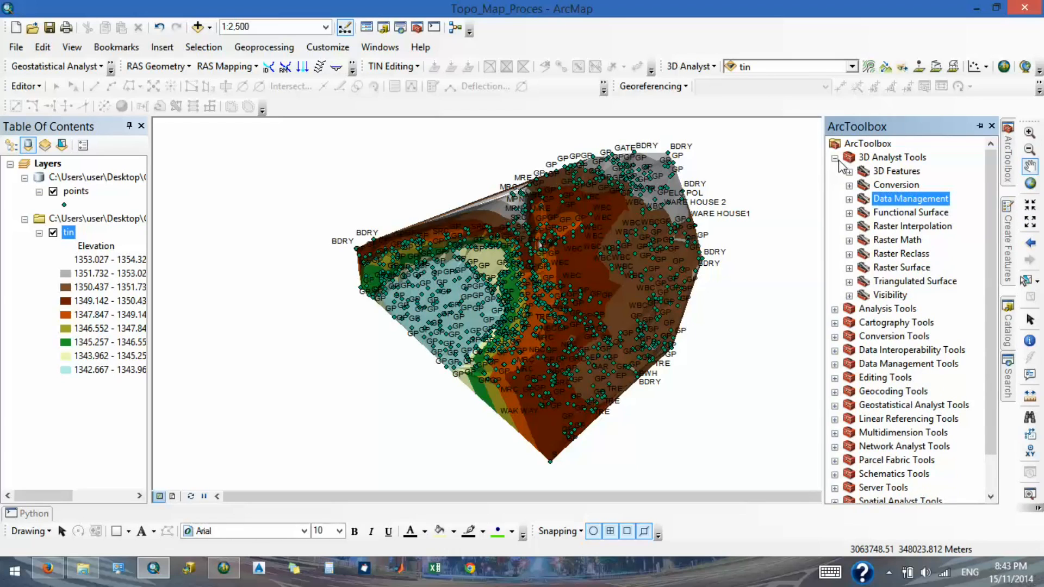
{"action": "left_click", "coordinate": [836, 158]}
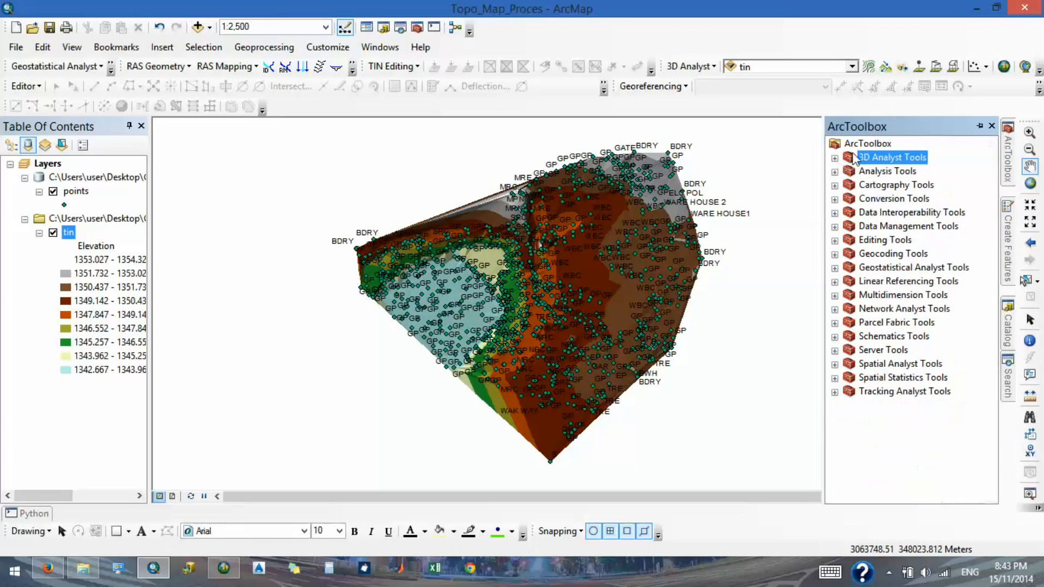
{"action": "left_click", "coordinate": [979, 126]}
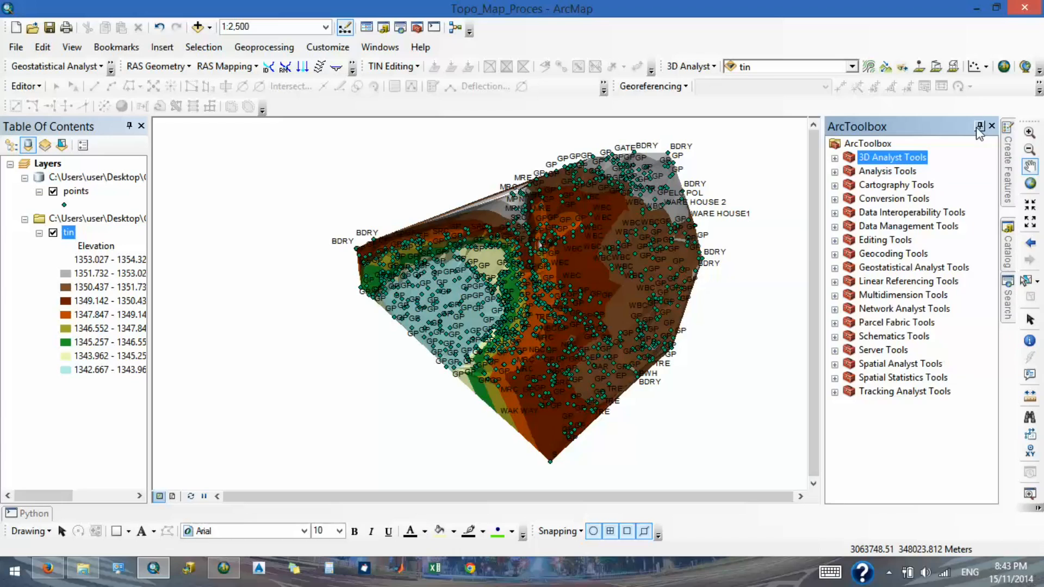
{"action": "left_click", "coordinate": [977, 127]}
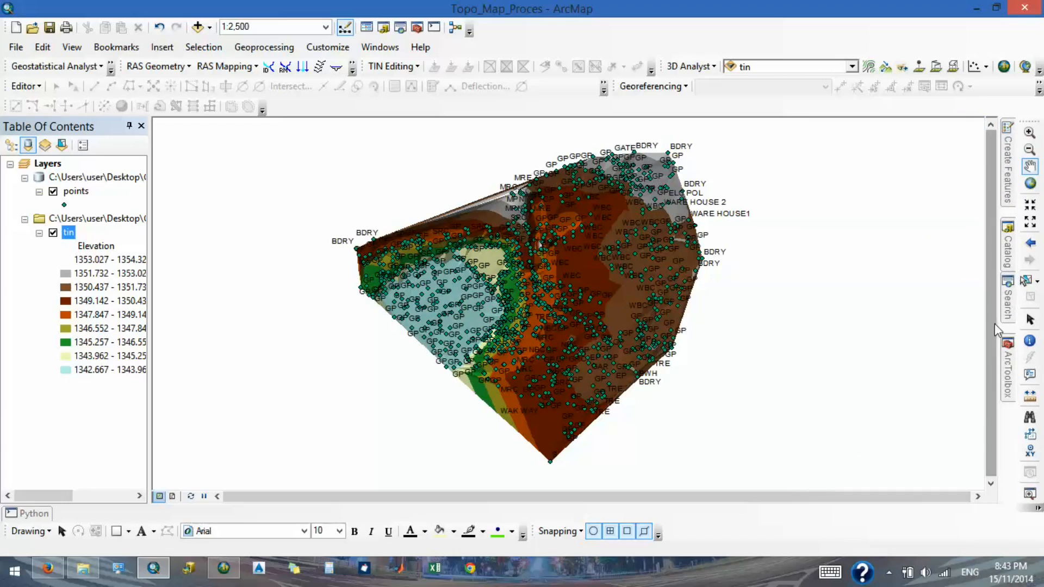
Search the local items for "surface contour", examine the toolbox path of the Surface Contour tool and close the search.
{"action": "mouse_move", "coordinate": [1008, 320]}
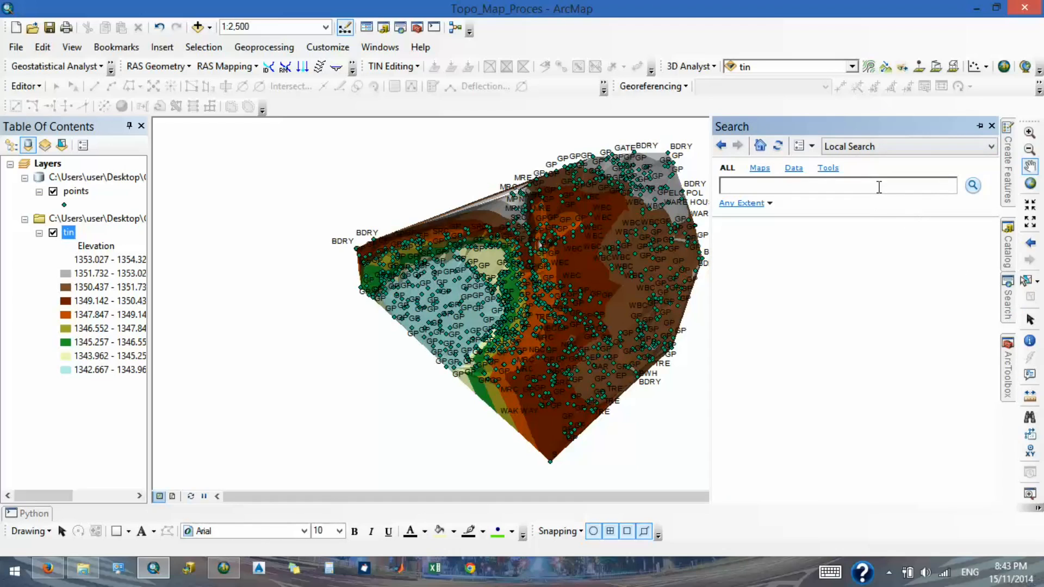
{"action": "type", "text": "cre"}
{"action": "key", "text": "BackSpace"}
{"action": "key", "text": "BackSpace"}
{"action": "type", "text": "surface"}
{"action": "left_click", "coordinate": [970, 182]}
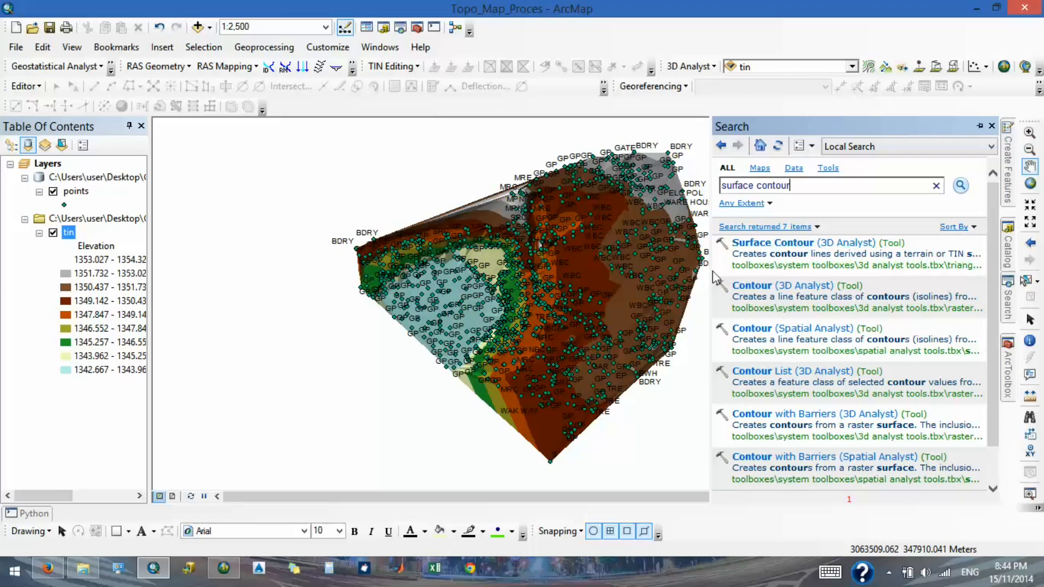
{"action": "left_click_drag", "start_coordinate": [709, 275], "coordinate": [568, 290]}
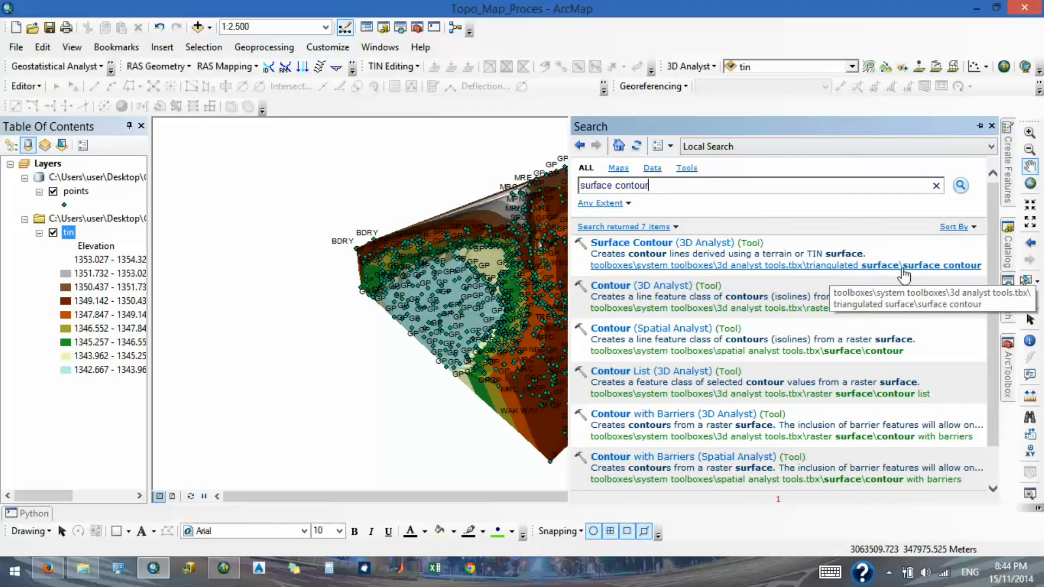
{"action": "left_click", "coordinate": [991, 126]}
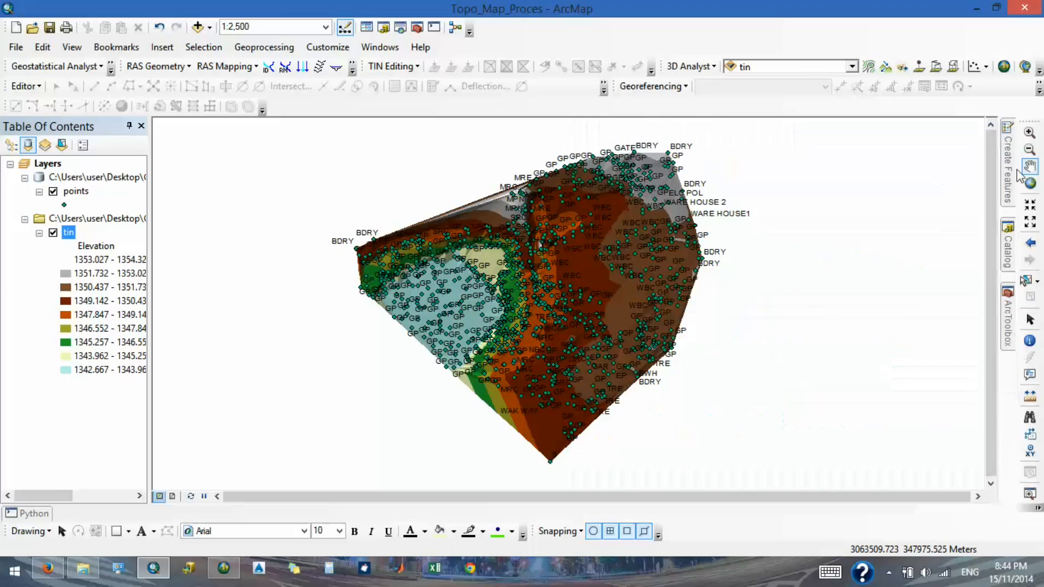
Start the Surface Contour tool from the Triangulated Surface toolset of 3D Analyst Tools with tin as the input surface.
{"action": "left_click", "coordinate": [1009, 304]}
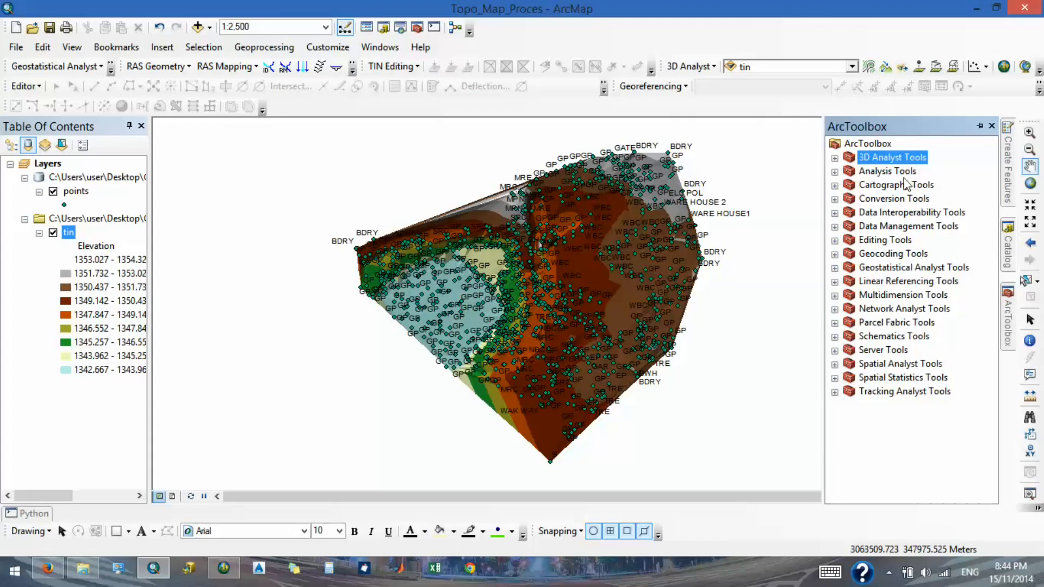
{"action": "left_click", "coordinate": [836, 160]}
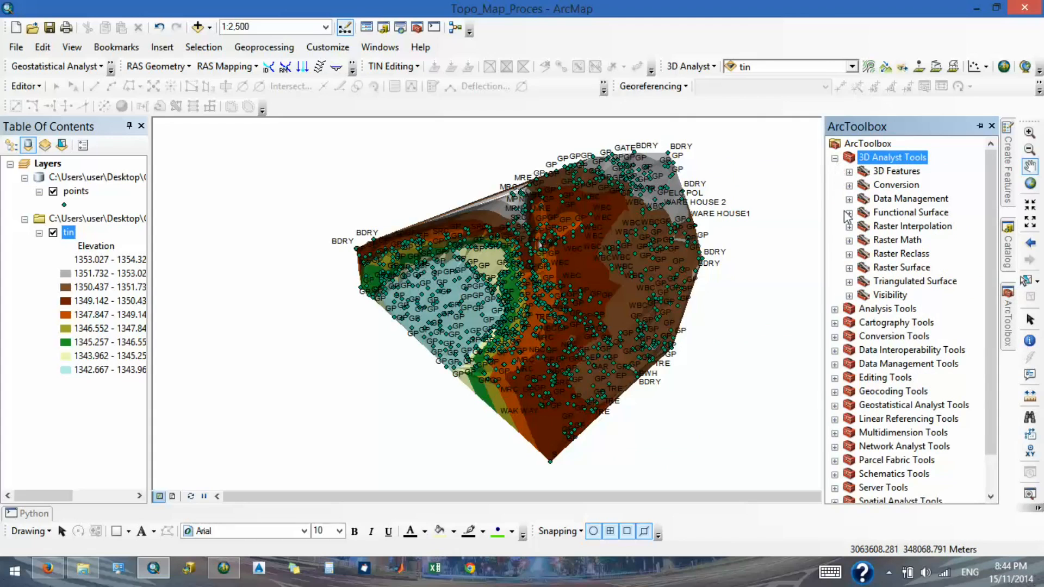
{"action": "left_click", "coordinate": [850, 282]}
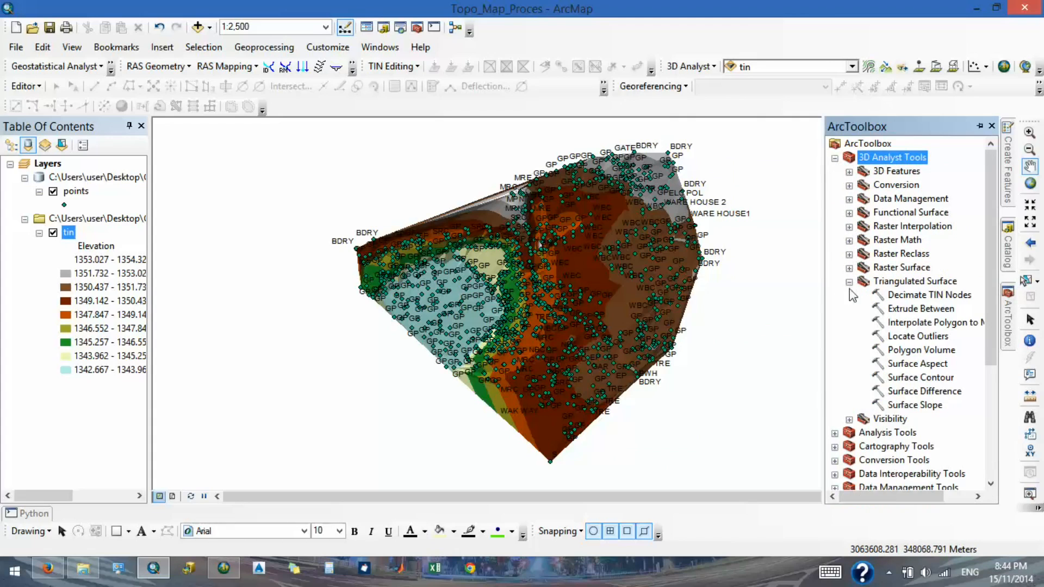
{"action": "double_click", "coordinate": [914, 377]}
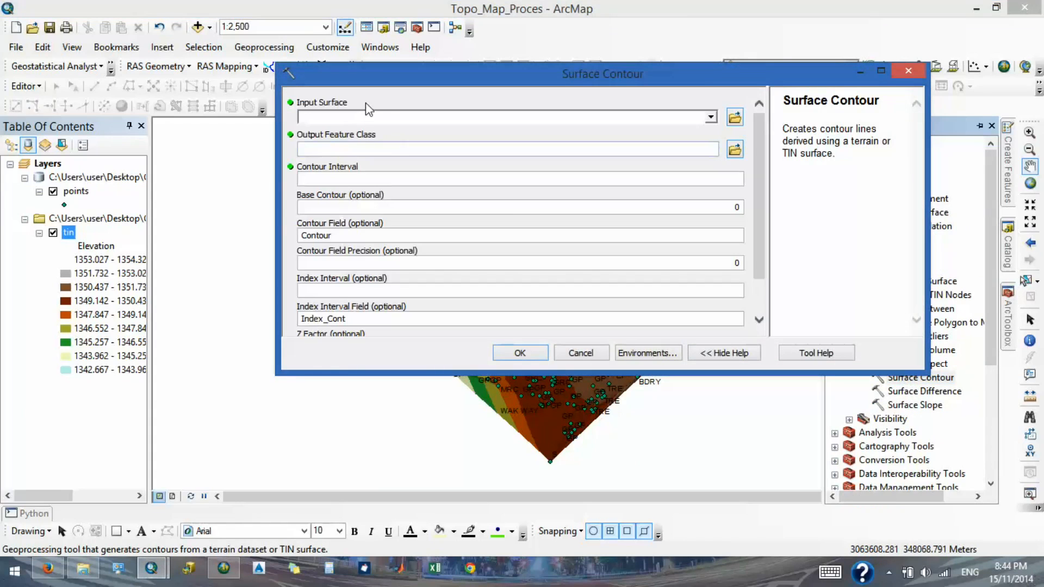
{"action": "left_click", "coordinate": [711, 118]}
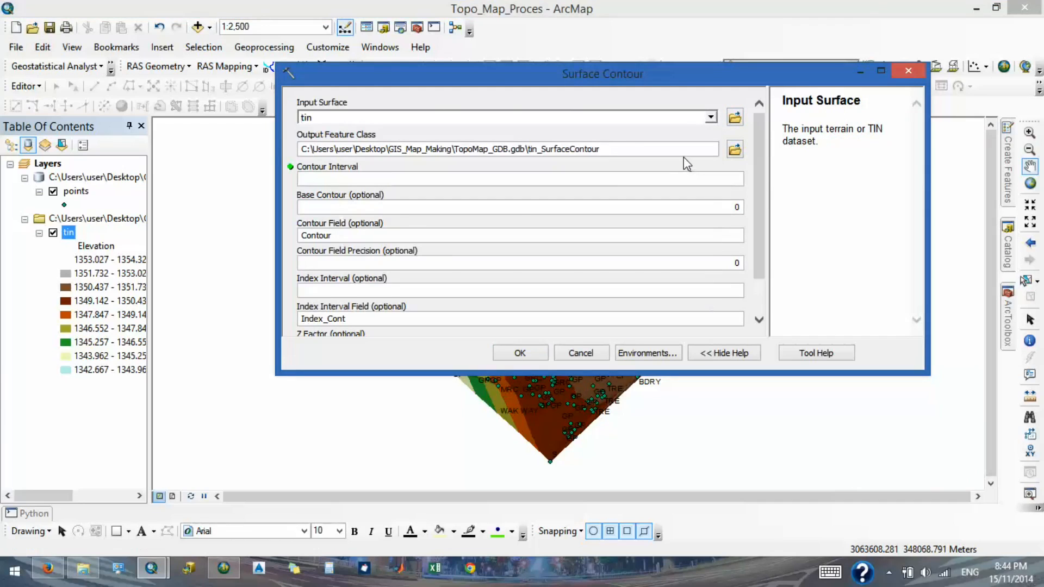
Name the output SurfaceContour in TopoMap_GDB.gdb, set the contour interval to 1 and generate the contours.
{"action": "left_click", "coordinate": [618, 140]}
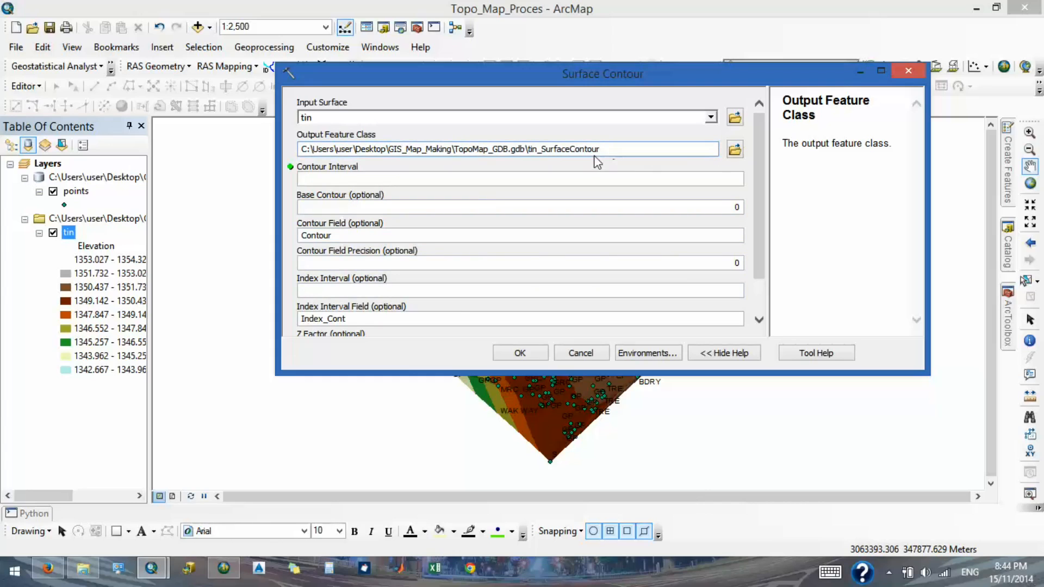
{"action": "left_click_drag", "start_coordinate": [609, 147], "coordinate": [546, 163]}
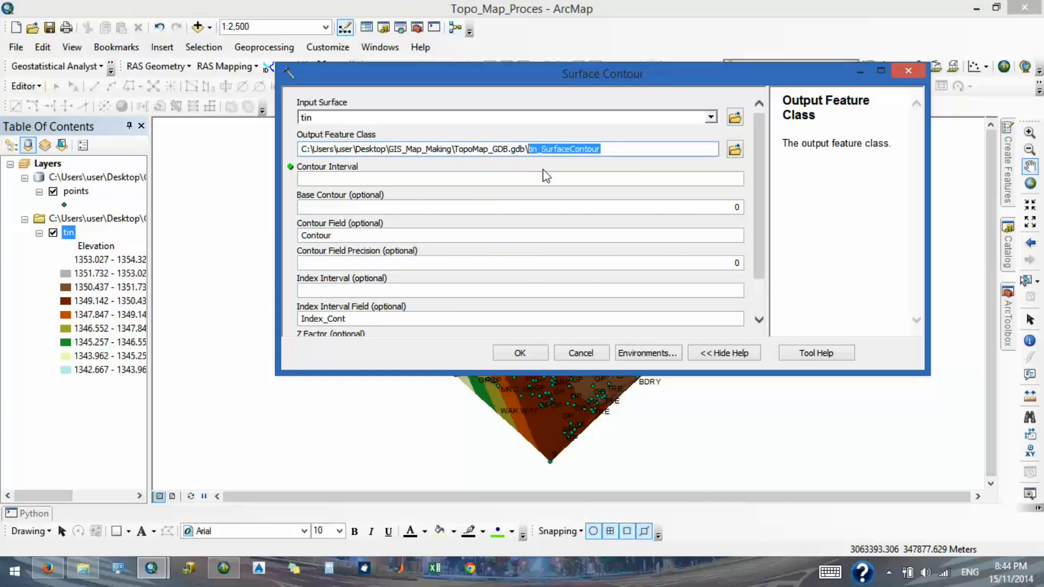
{"action": "type", "text": "S"}
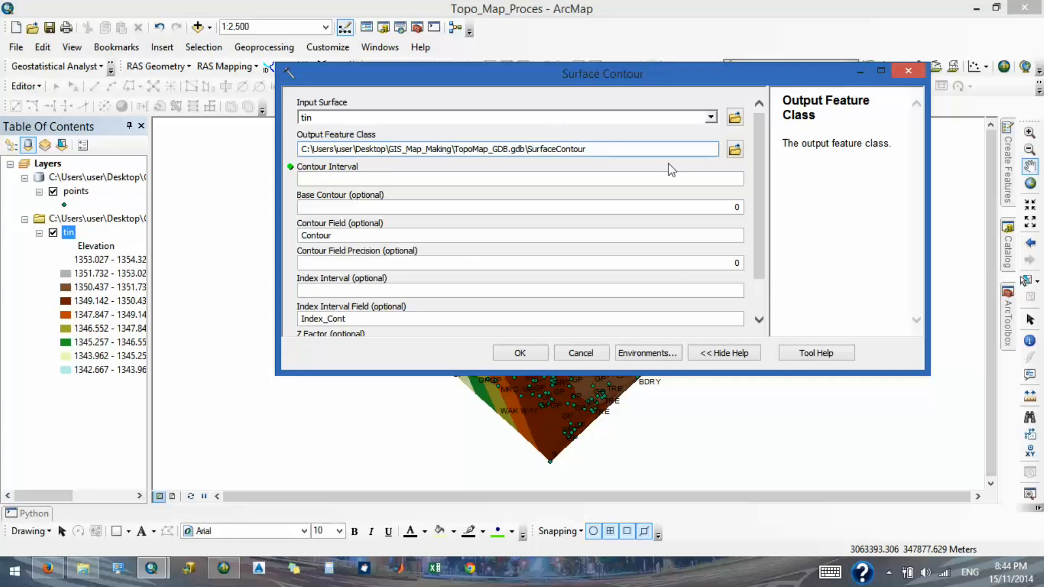
{"action": "left_click", "coordinate": [696, 180]}
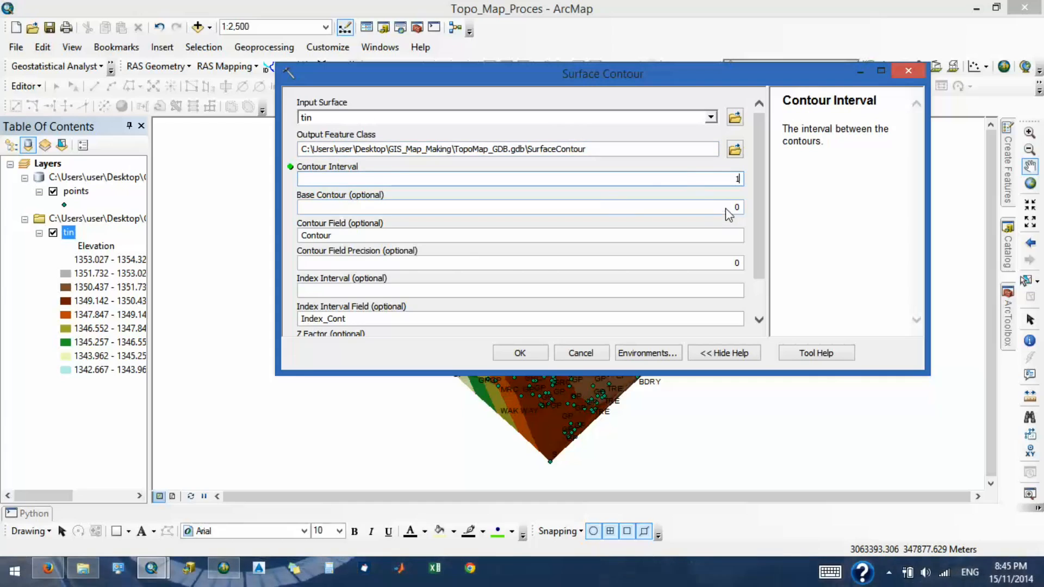
{"action": "scroll", "coordinate": [756, 200], "scroll_direction": "down", "scroll_amount": 2}
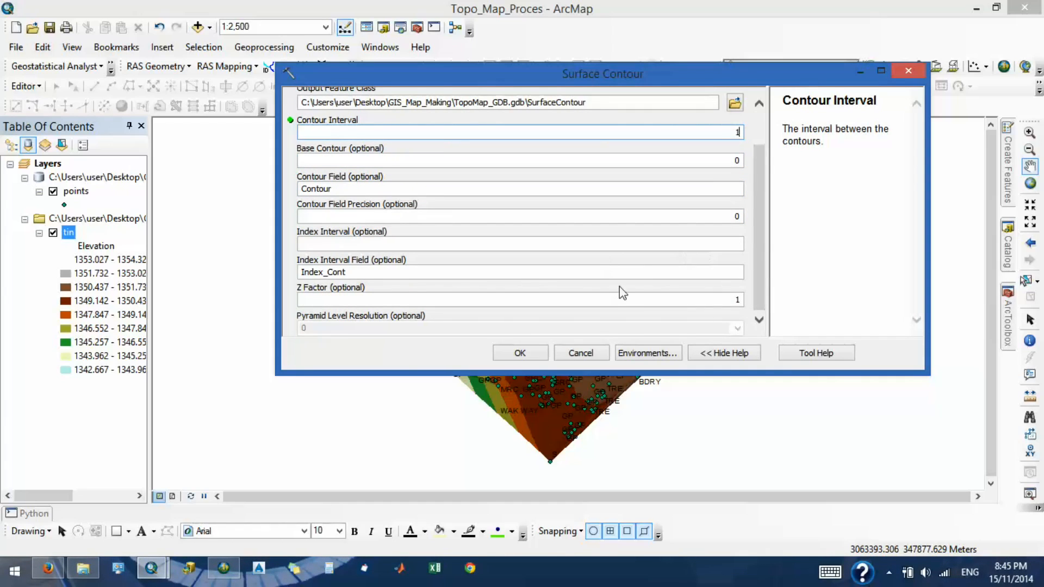
{"action": "left_click", "coordinate": [521, 354]}
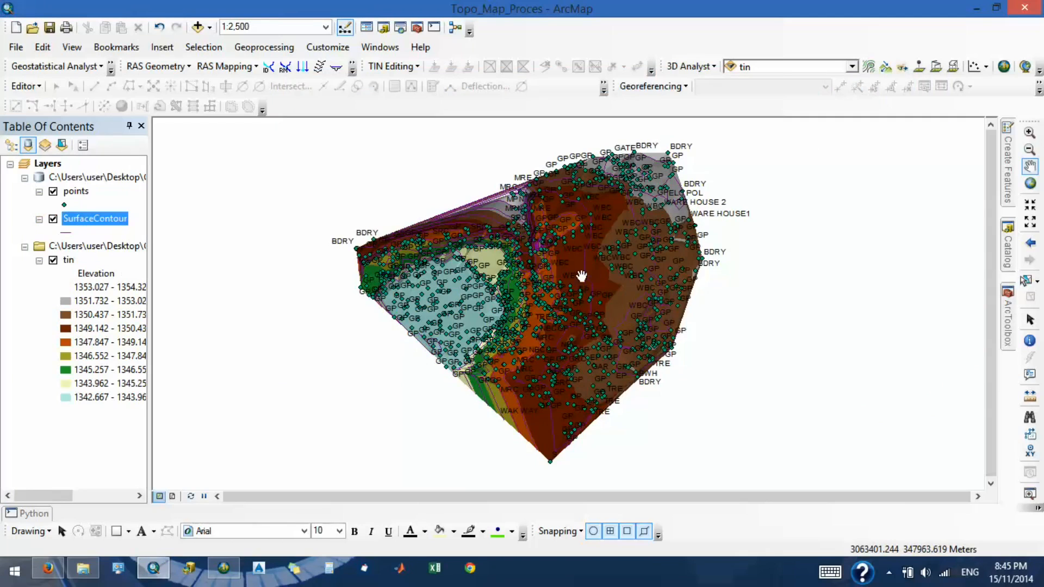
{"action": "left_click_drag", "start_coordinate": [582, 276], "coordinate": [591, 257]}
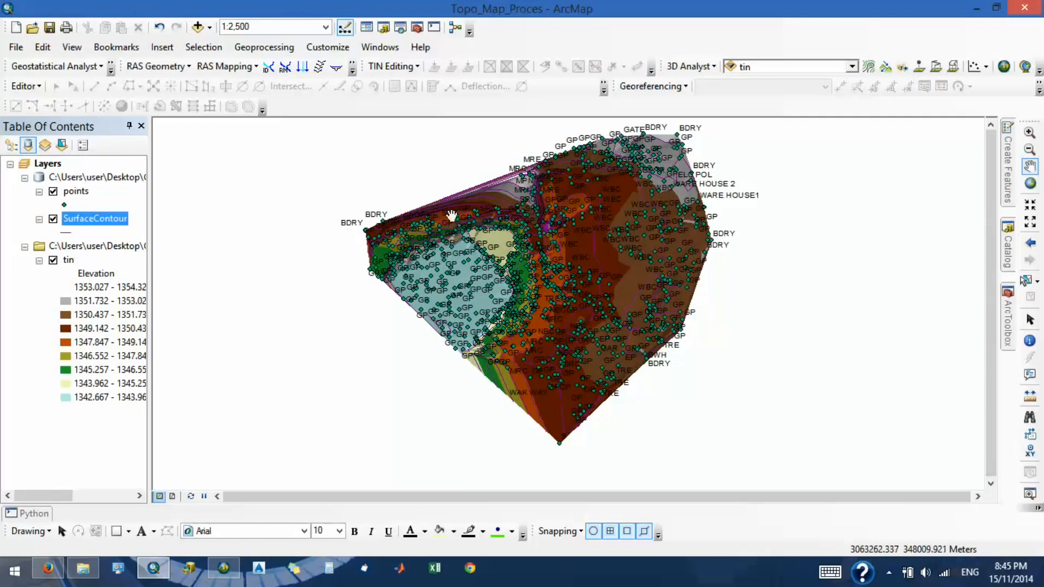
Switch to the Scent_Topo scene in ArcScene and add the SurfaceContour feature class from TopoMap_GDB.gdb.
{"action": "left_click", "coordinate": [148, 569]}
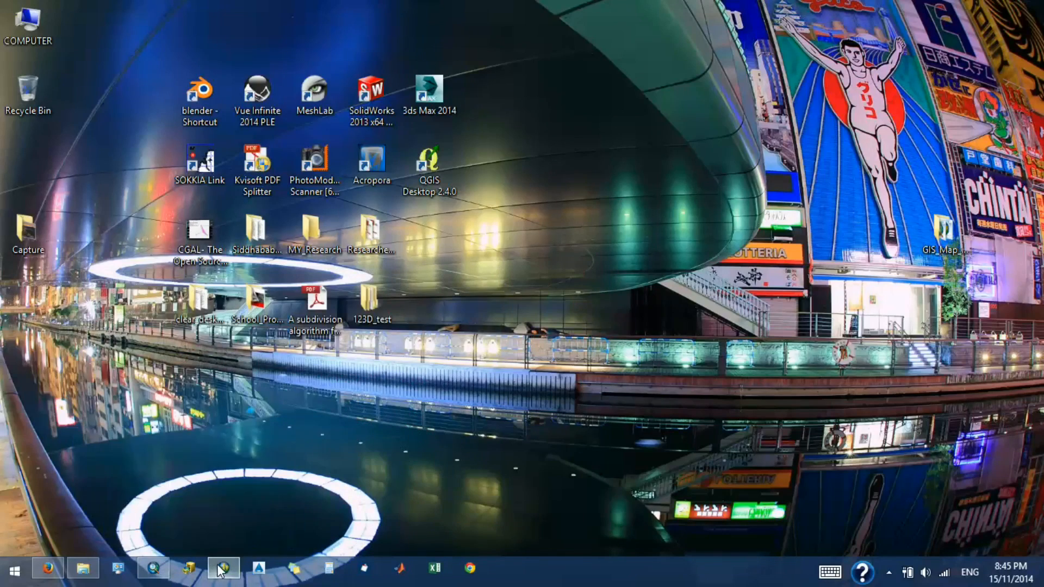
{"action": "left_click", "coordinate": [222, 570]}
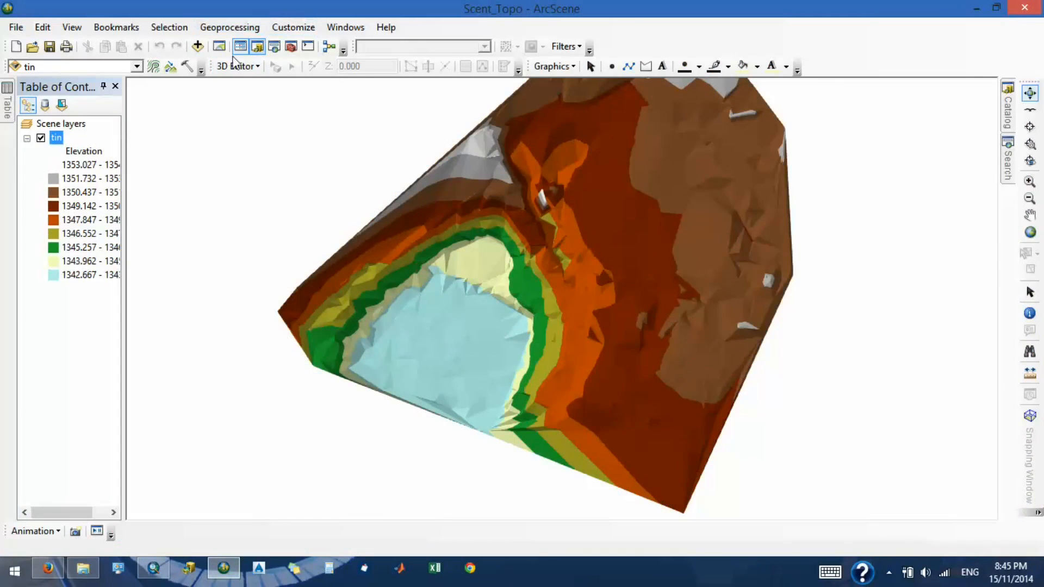
{"action": "left_click", "coordinate": [197, 46]}
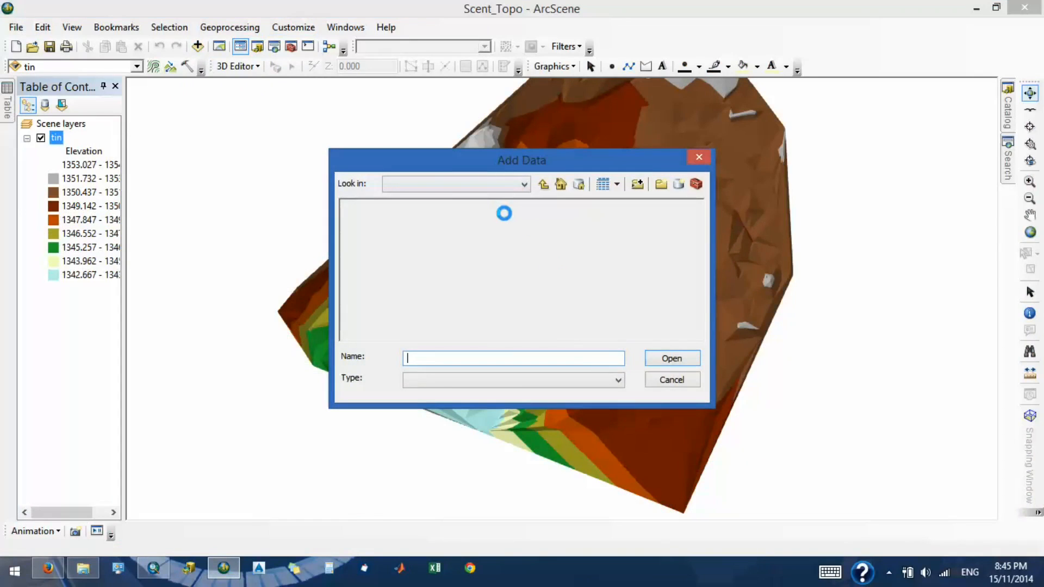
{"action": "left_click", "coordinate": [417, 208]}
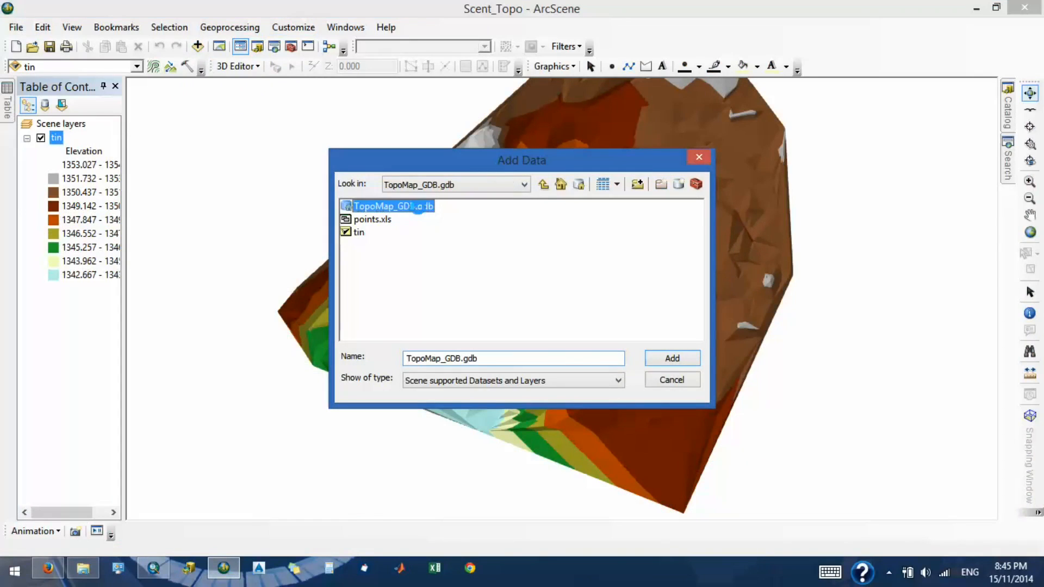
{"action": "double_click", "coordinate": [417, 208]}
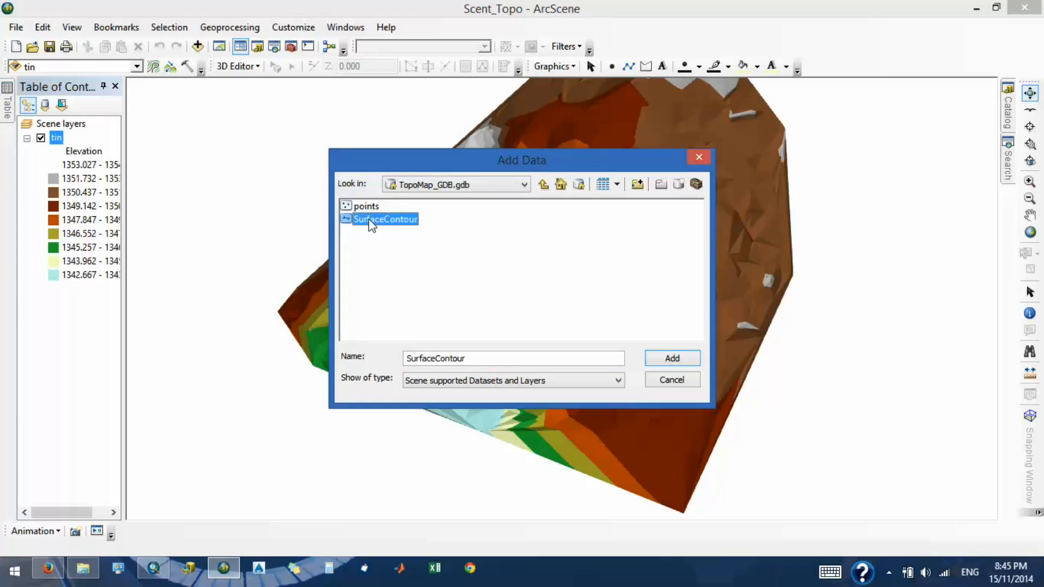
{"action": "double_click", "coordinate": [370, 221]}
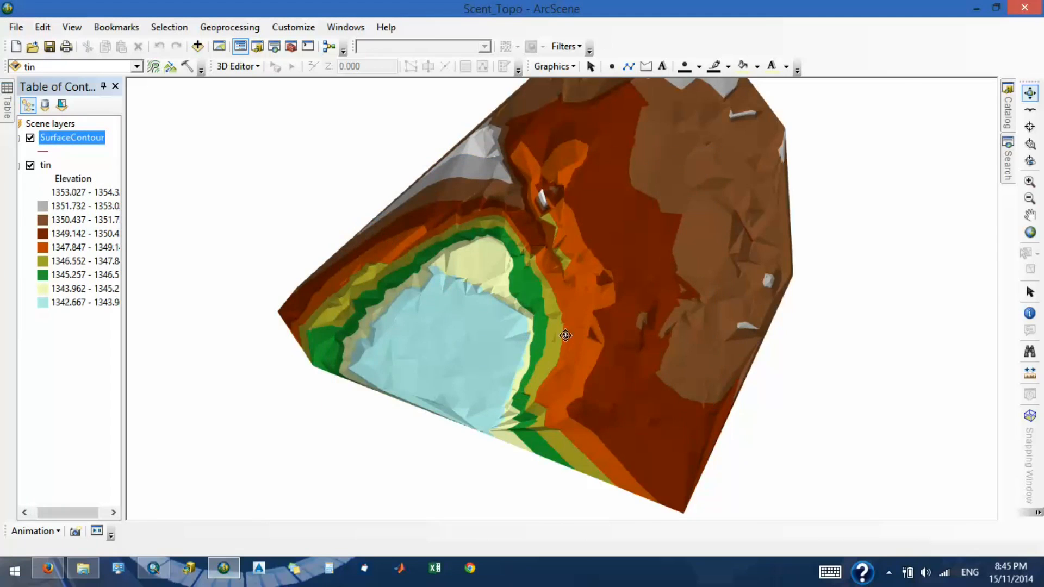
Set the SurfaceContour layer's base heights to float on the tin surface, with an elevation conversion factor of 5.
{"action": "mouse_move", "coordinate": [542, 342]}
{"action": "left_mouse_down"}
{"action": "mouse_move", "coordinate": [469, 187]}
{"action": "mouse_move", "coordinate": [536, 68]}
{"action": "mouse_move", "coordinate": [554, 352]}
{"action": "mouse_move", "coordinate": [555, 328]}
{"action": "left_mouse_up"}
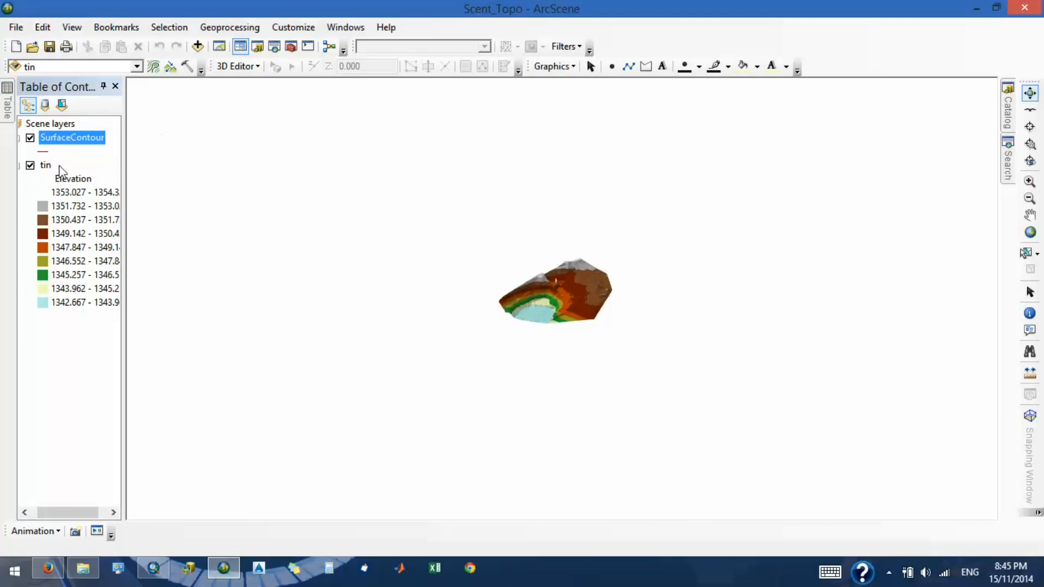
{"action": "right_click", "coordinate": [72, 141]}
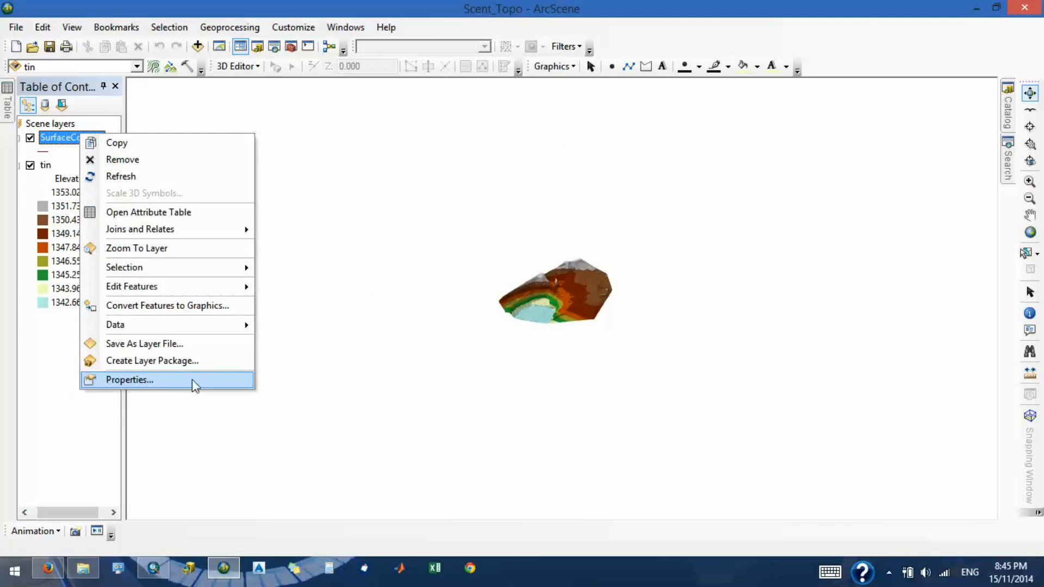
{"action": "left_click", "coordinate": [193, 380]}
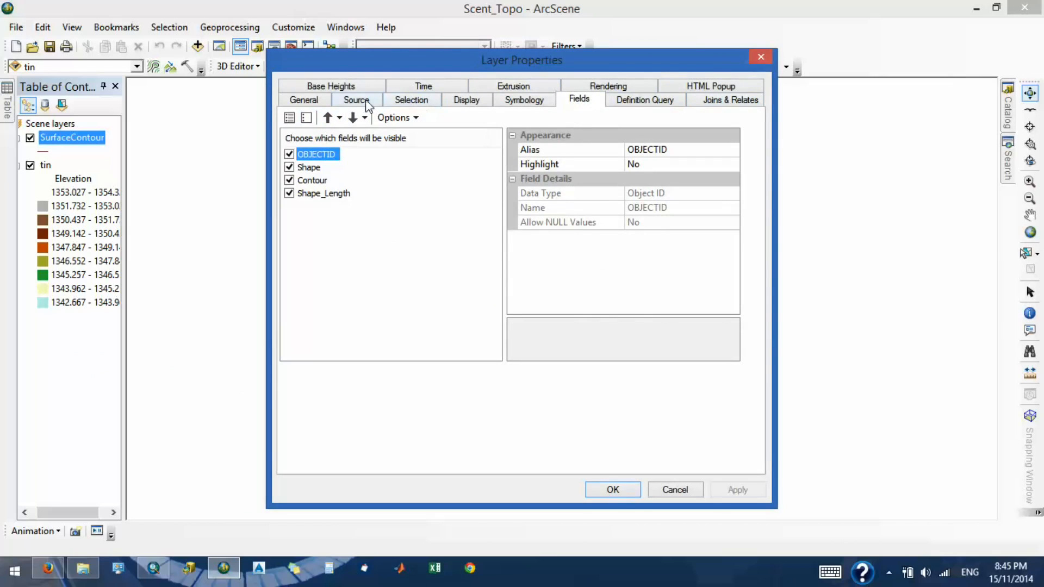
{"action": "left_click", "coordinate": [369, 85]}
{"action": "left_click", "coordinate": [331, 155]}
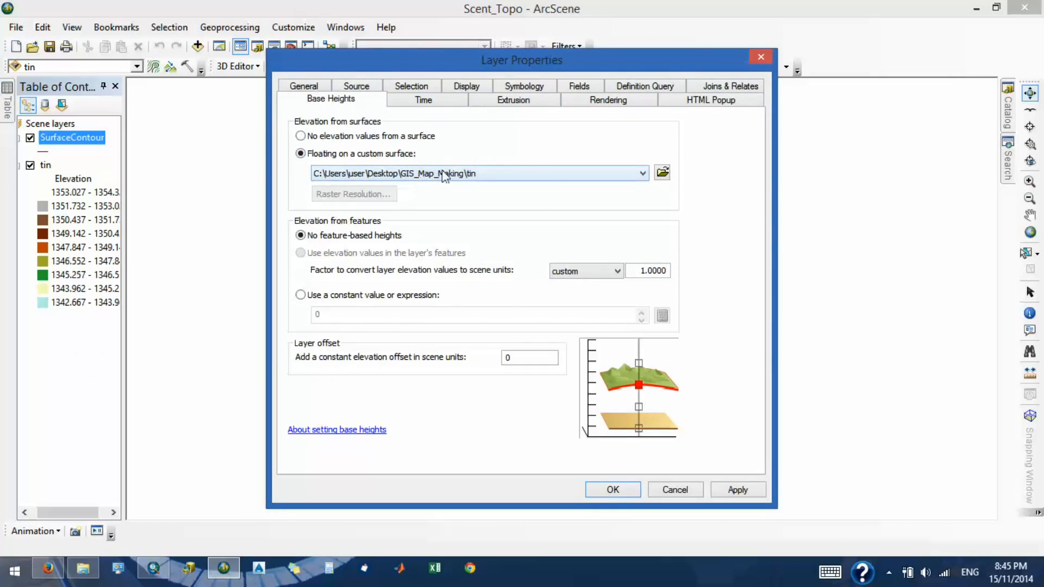
{"action": "double_click", "coordinate": [641, 271]}
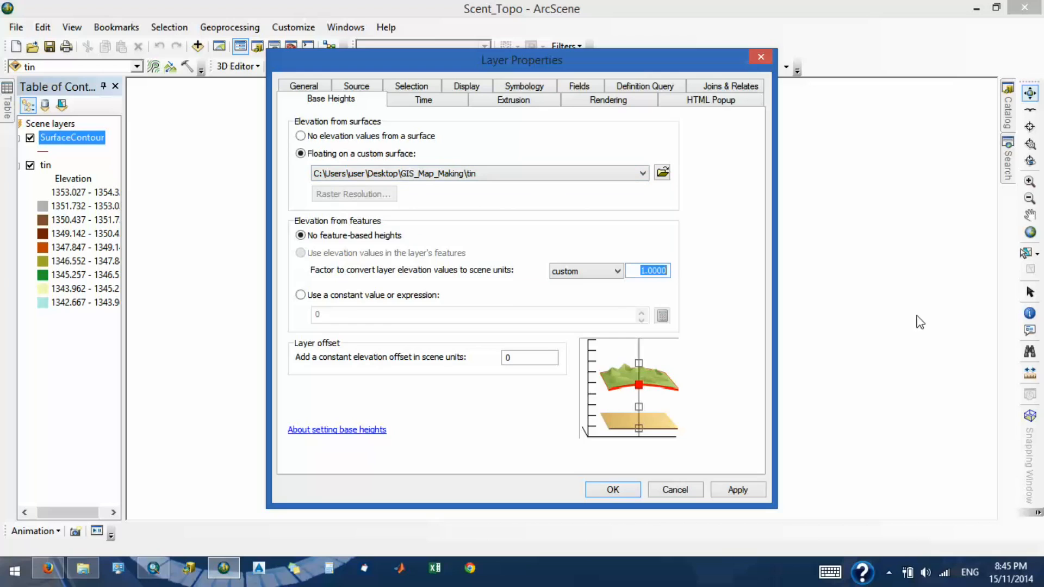
{"action": "type", "text": "5"}
{"action": "left_click", "coordinate": [638, 487]}
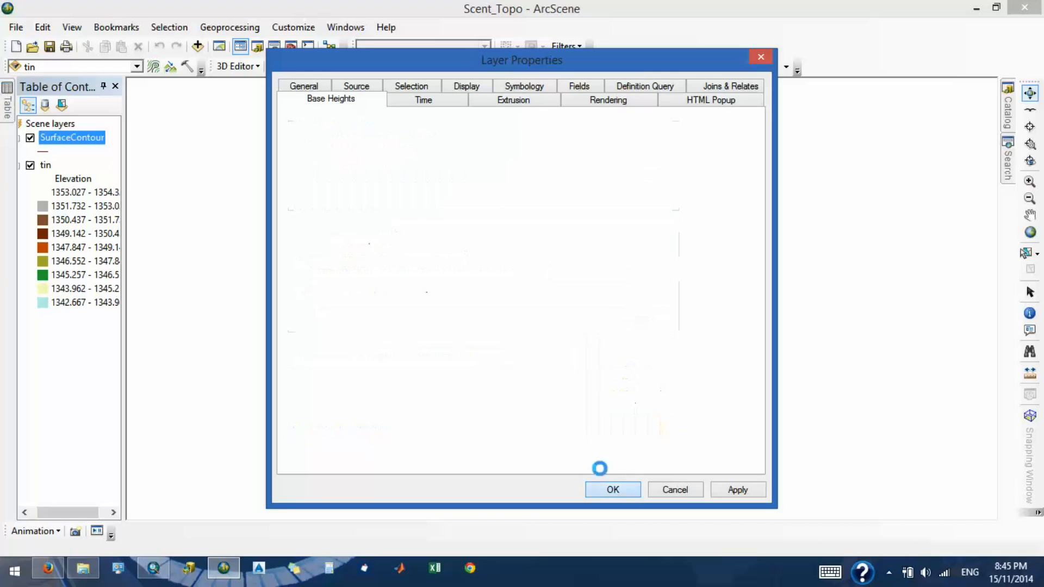
Change the SurfaceContour line symbol to the Highway Ramp style.
{"action": "scroll", "coordinate": [564, 265], "scroll_direction": "down", "scroll_amount": 3}
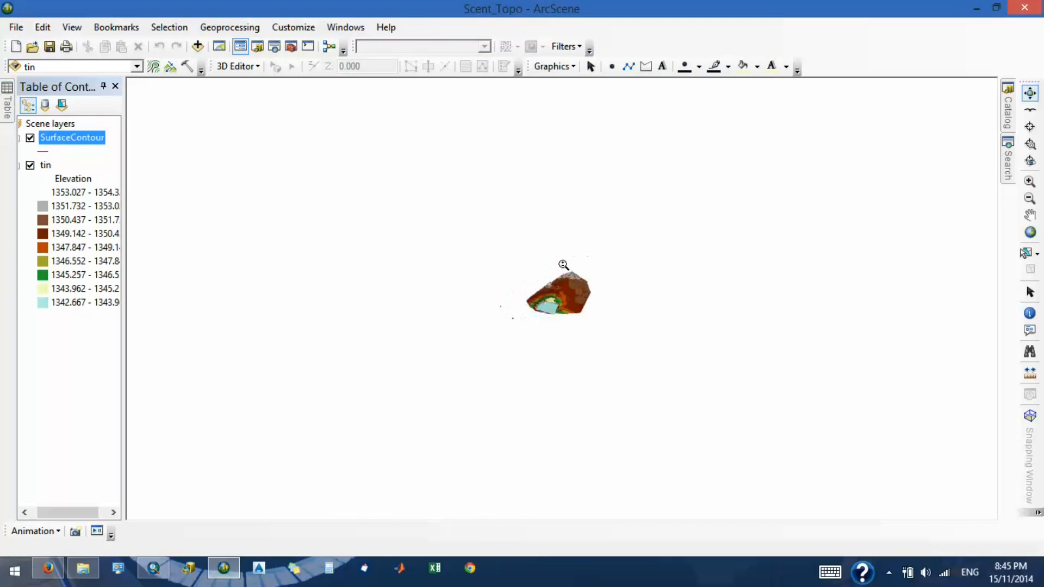
{"action": "scroll", "coordinate": [562, 284], "scroll_direction": "up", "scroll_amount": 6}
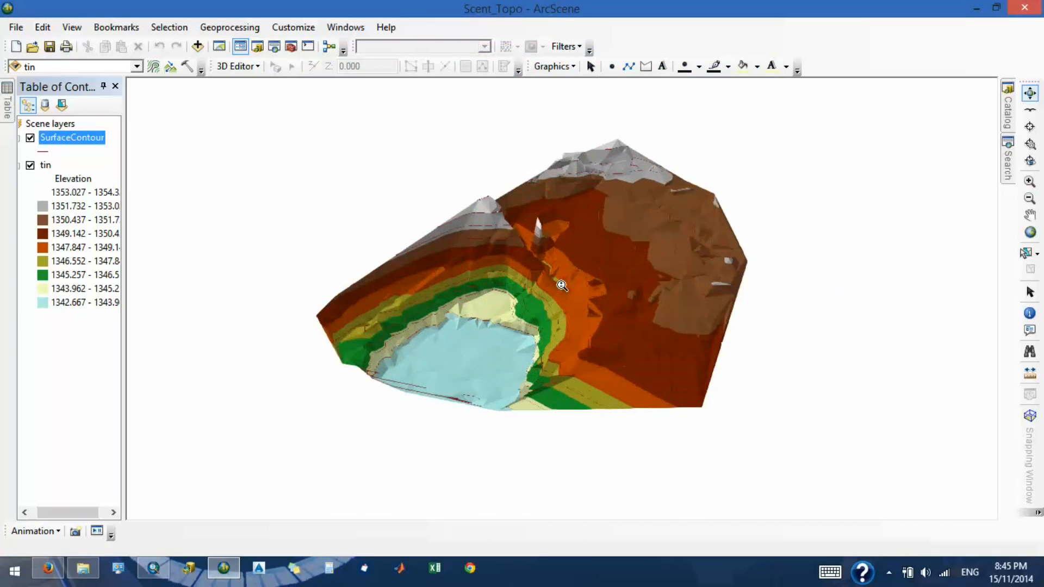
{"action": "left_click_drag", "start_coordinate": [573, 322], "coordinate": [657, 361]}
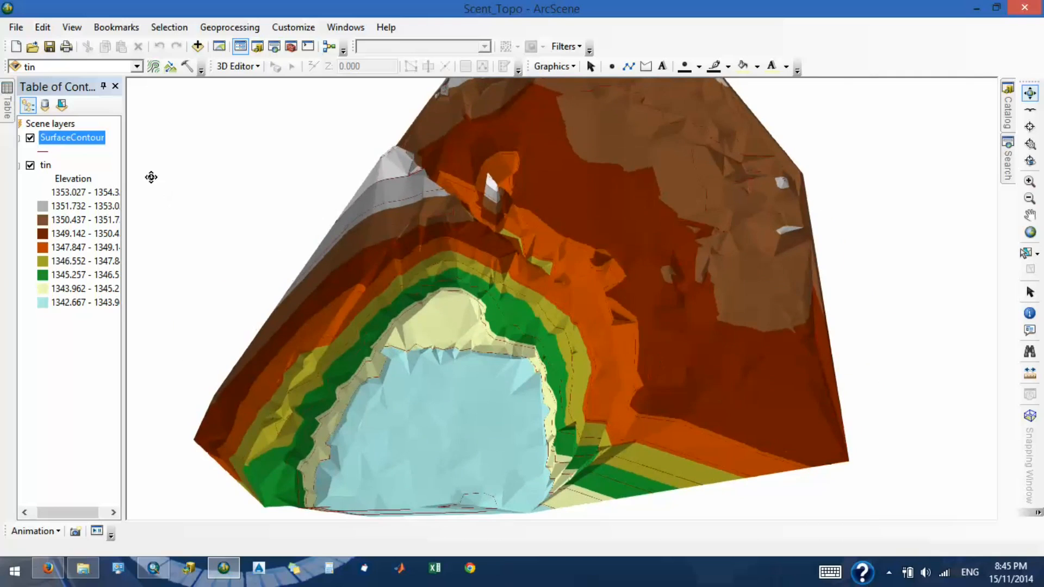
{"action": "double_click", "coordinate": [42, 154]}
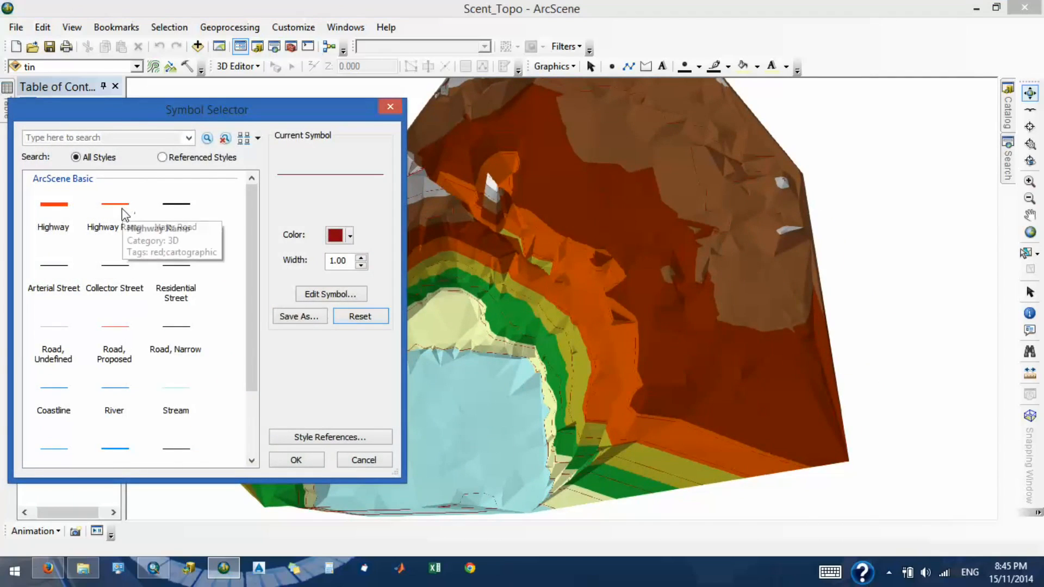
{"action": "left_click", "coordinate": [123, 211]}
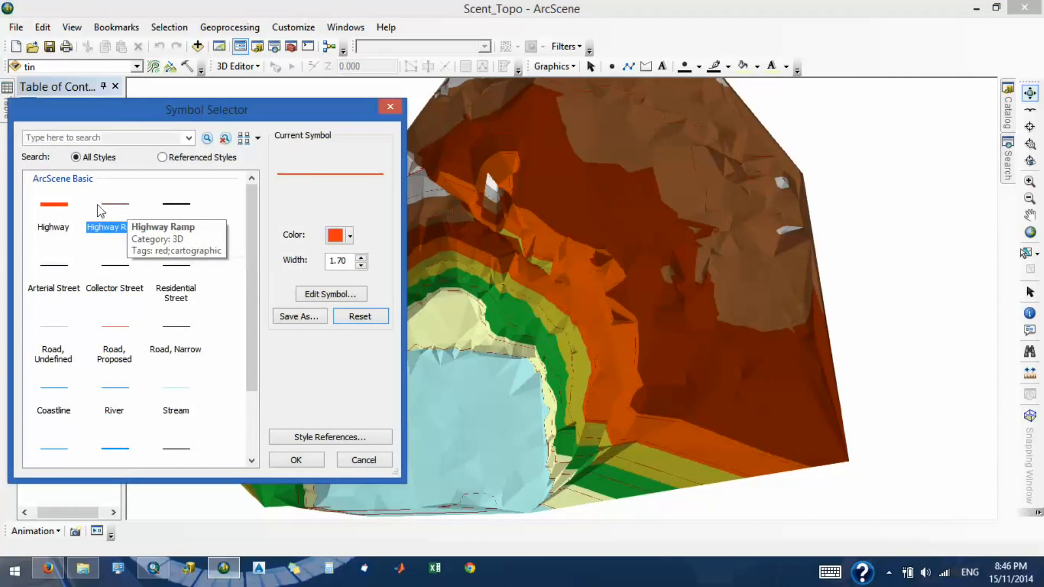
{"action": "left_click", "coordinate": [296, 460]}
{"action": "left_click_drag", "start_coordinate": [380, 418], "coordinate": [467, 251]}
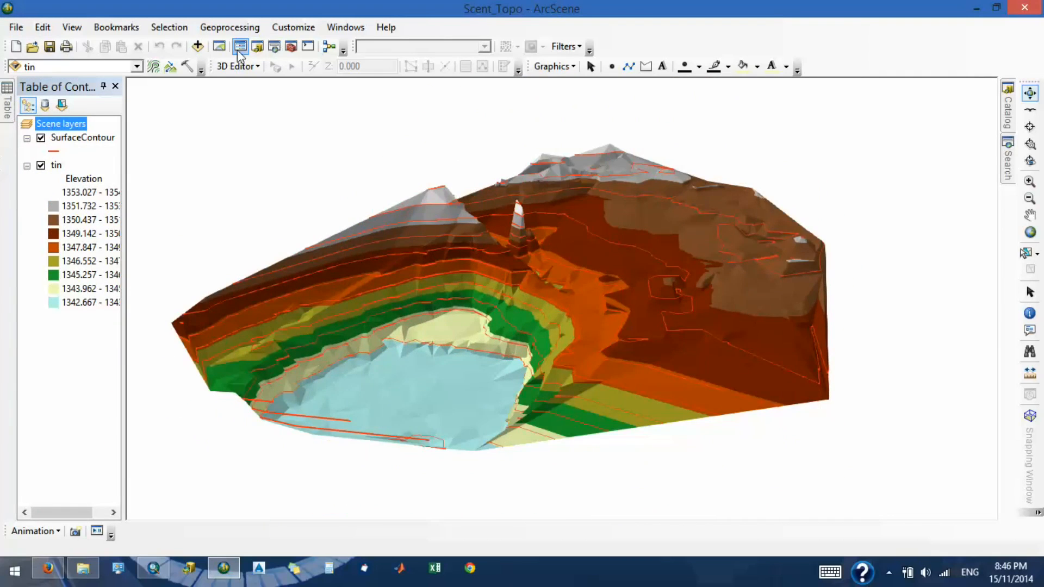
Add the points feature class from TopoMap_GDB.gdb to the scene.
{"action": "left_click", "coordinate": [198, 46]}
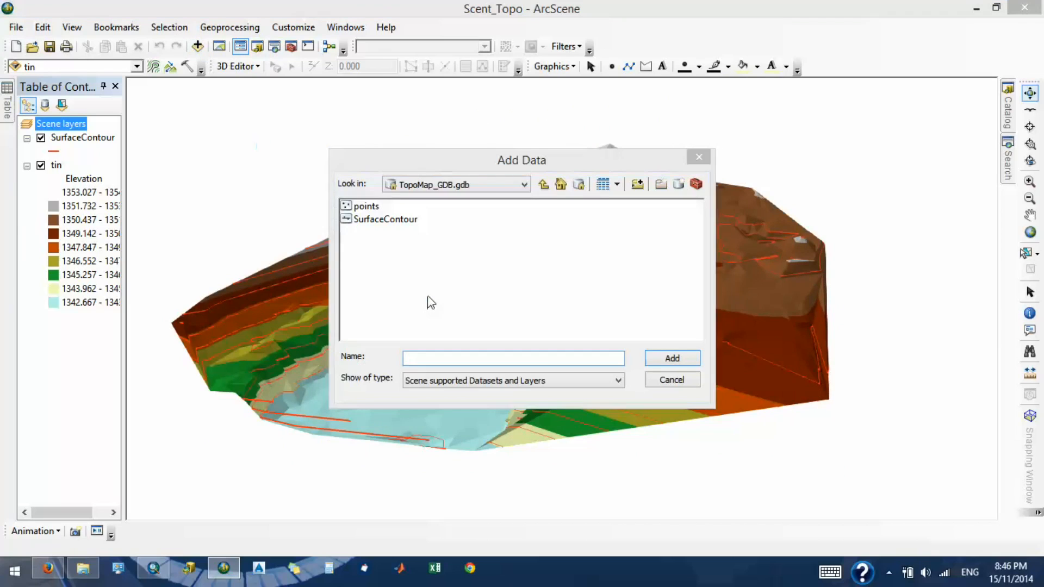
{"action": "left_click", "coordinate": [366, 207]}
{"action": "left_click", "coordinate": [687, 361]}
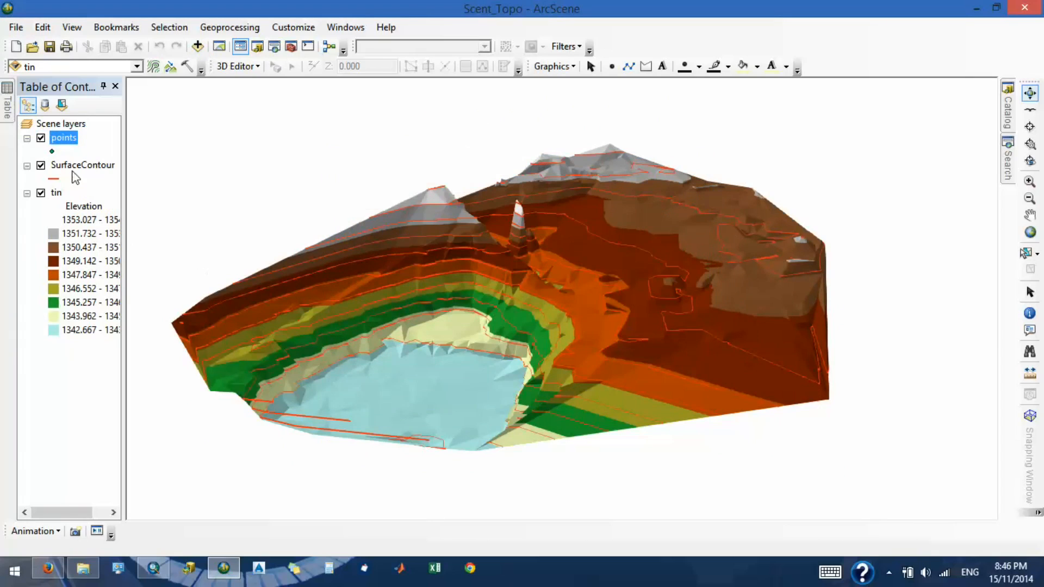
Set the points layer's base heights to float on the custom tin surface and change its elevation conversion factor.
{"action": "right_click", "coordinate": [70, 141]}
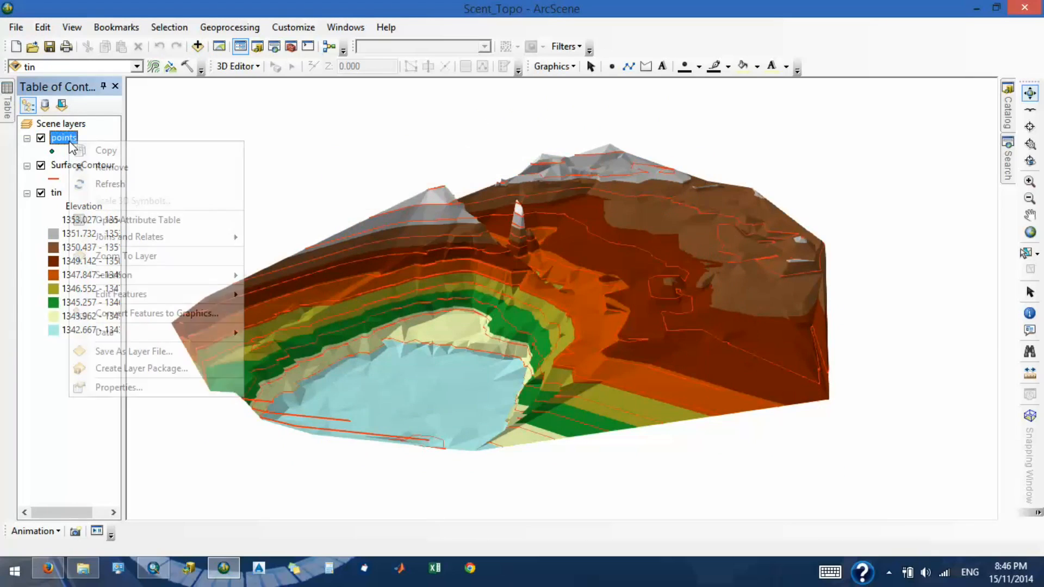
{"action": "left_click", "coordinate": [116, 387]}
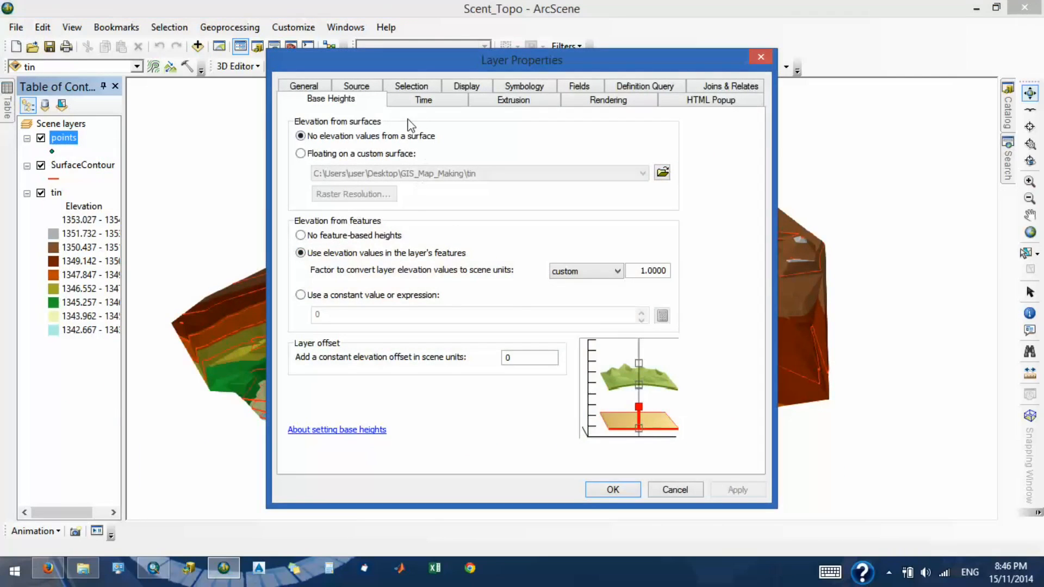
{"action": "left_click", "coordinate": [363, 155]}
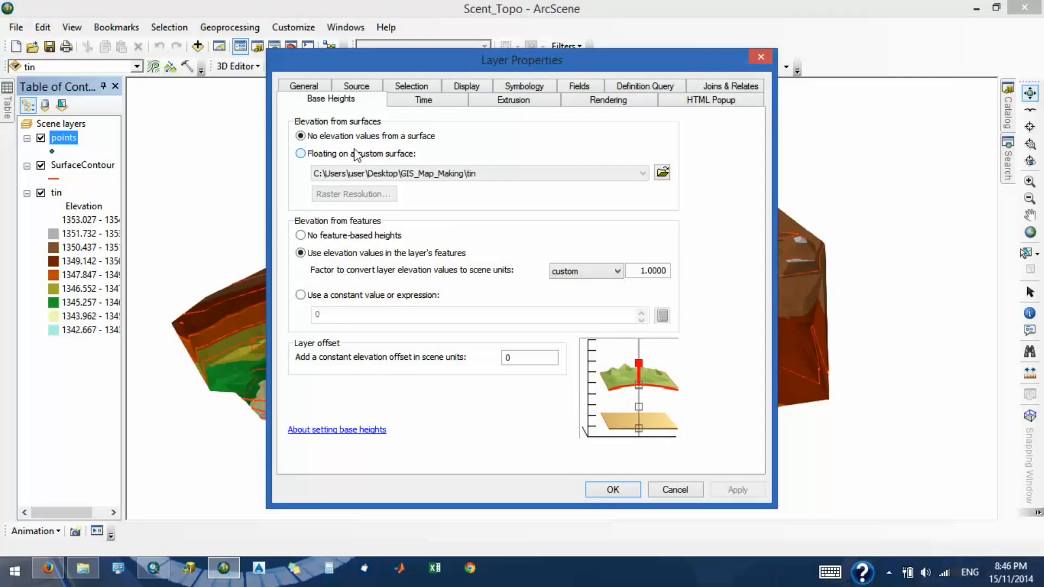
{"action": "double_click", "coordinate": [634, 272]}
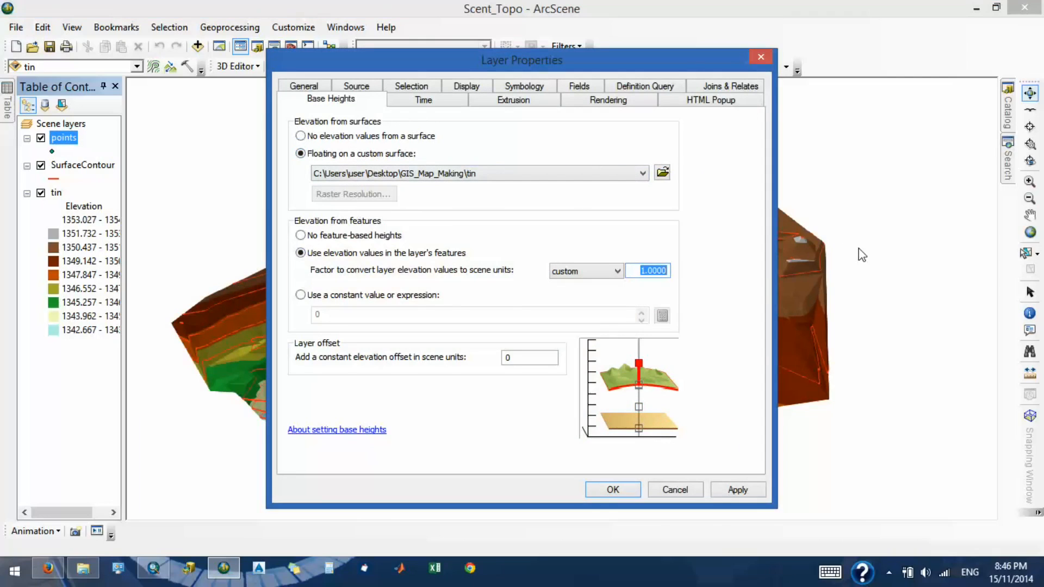
{"action": "key", "text": "Return"}
Change the points layer's marker symbol color to white, keeping its size at 4.00.
{"action": "left_click_drag", "start_coordinate": [538, 336], "coordinate": [176, 218]}
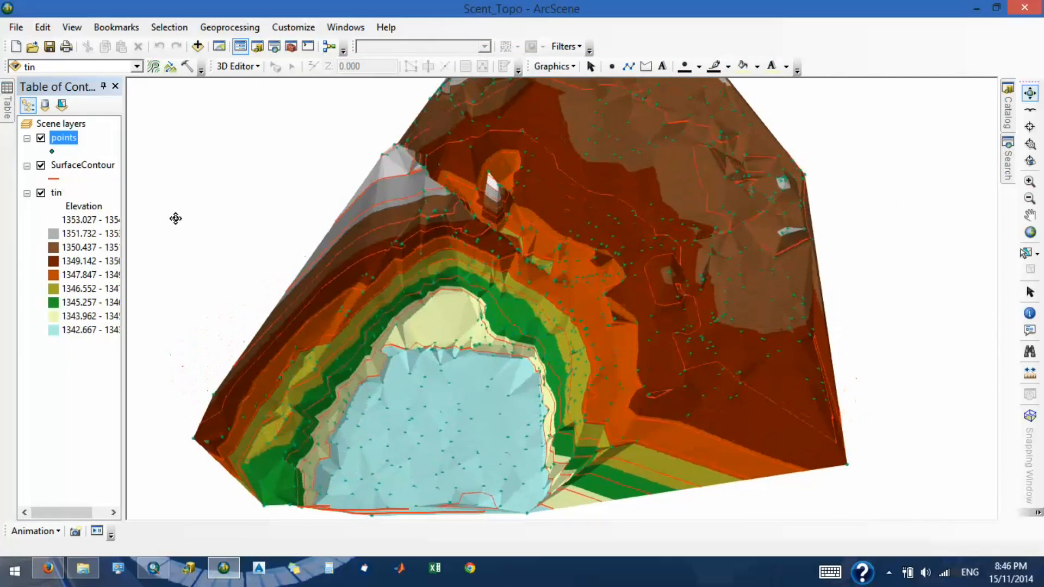
{"action": "left_click", "coordinate": [53, 153]}
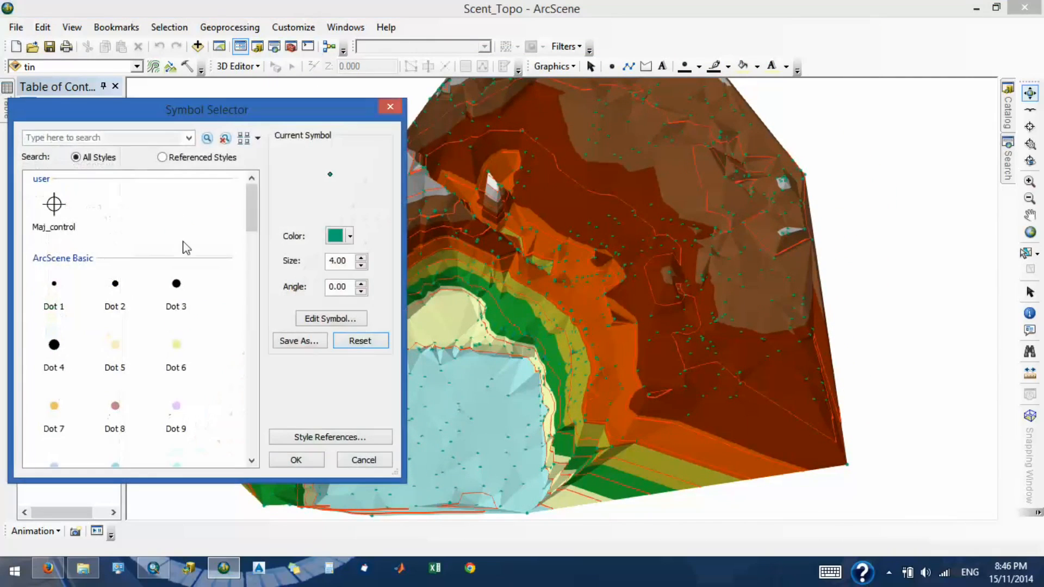
{"action": "left_click", "coordinate": [351, 237]}
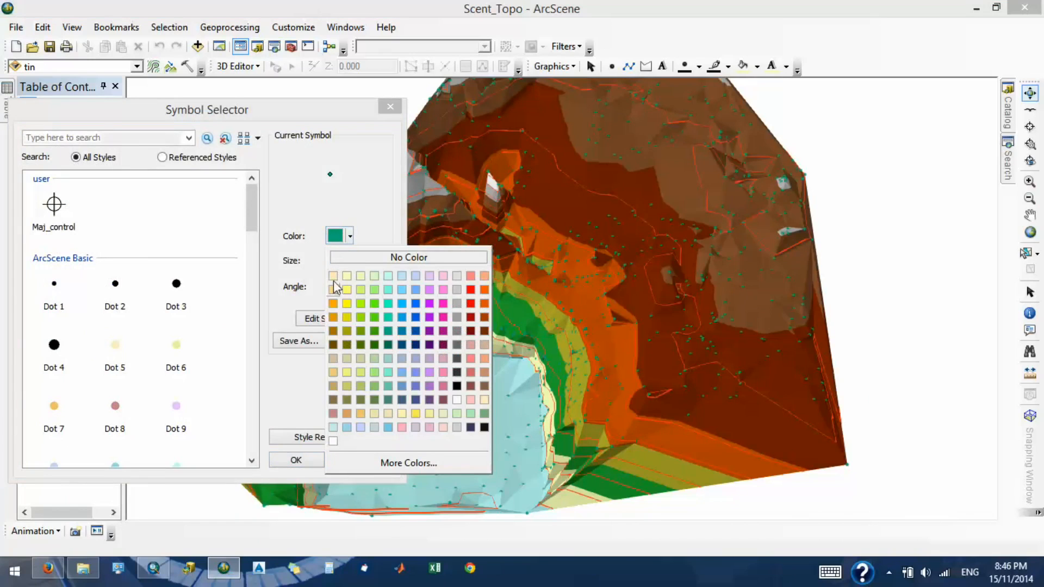
{"action": "left_click", "coordinate": [333, 441]}
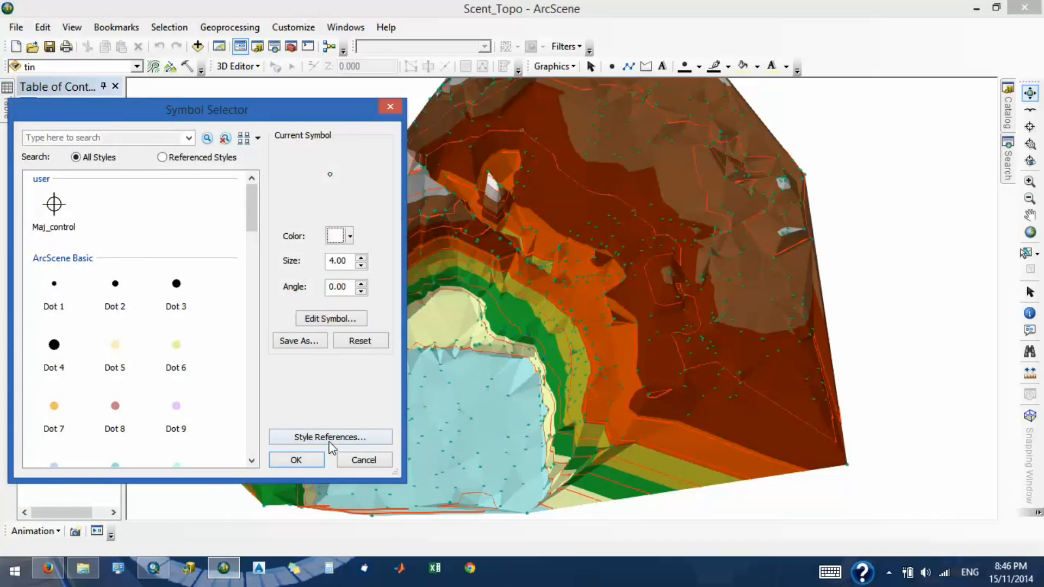
{"action": "left_click", "coordinate": [295, 460]}
{"action": "left_click_drag", "start_coordinate": [716, 343], "coordinate": [717, 258]}
{"action": "left_click_drag", "start_coordinate": [327, 360], "coordinate": [572, 372]}
{"action": "left_click_drag", "start_coordinate": [508, 511], "coordinate": [707, 316]}
{"action": "left_click_drag", "start_coordinate": [509, 346], "coordinate": [532, 350]}
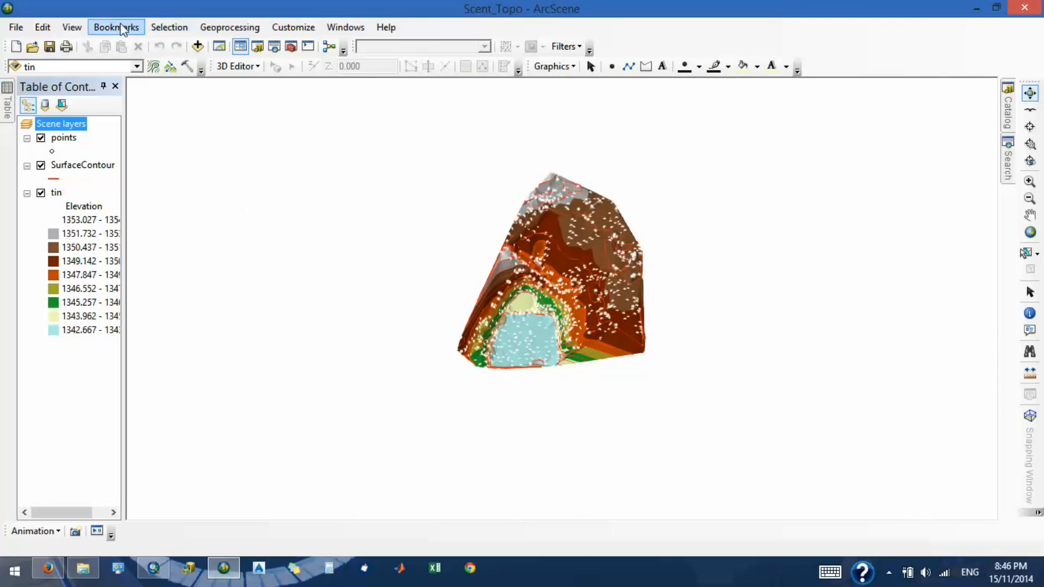
{"action": "left_click", "coordinate": [198, 47]}
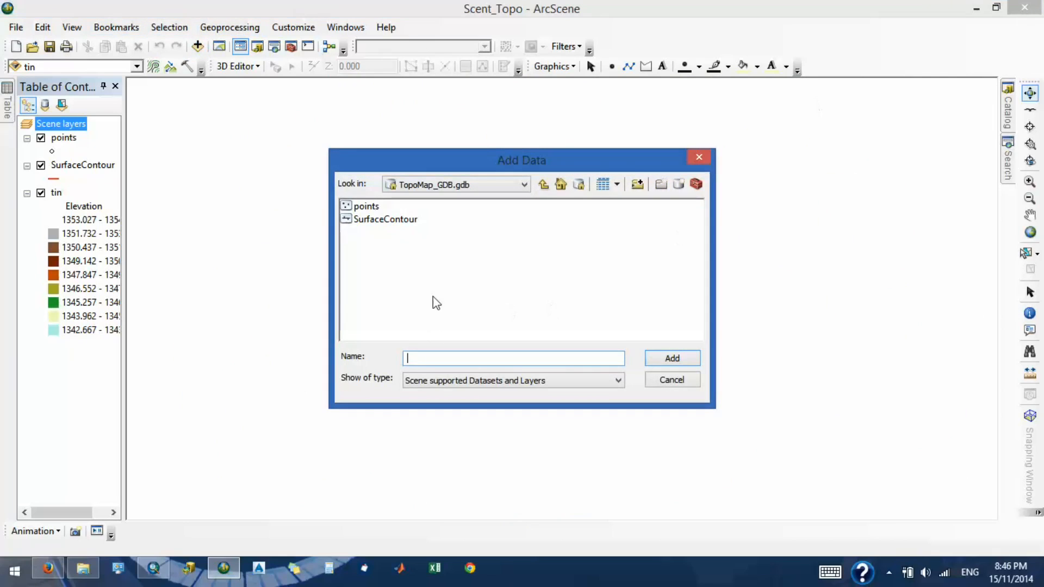
{"action": "left_click", "coordinate": [663, 379]}
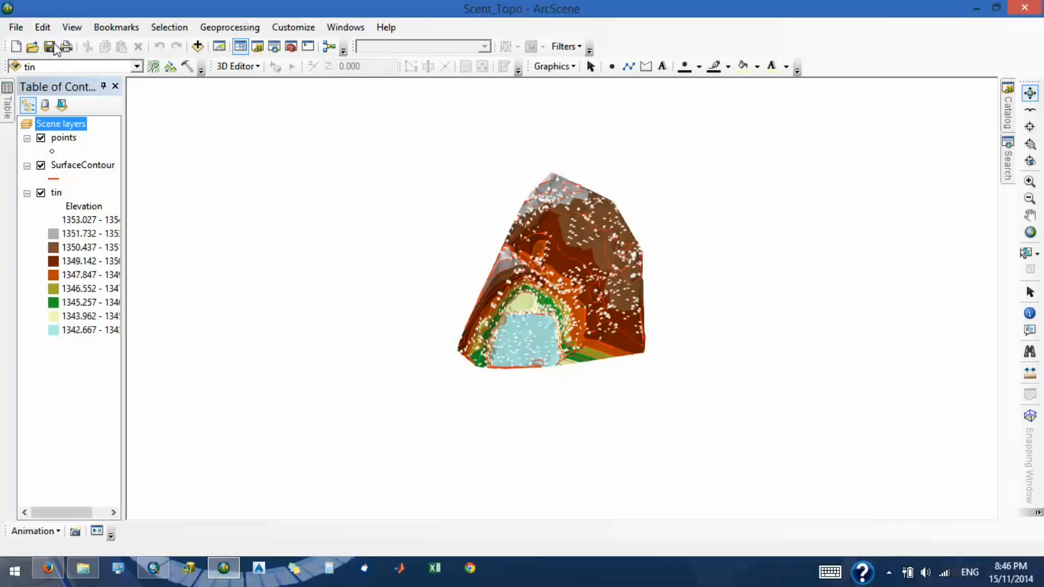
Close ArcScene and switch to the Topo_Map_Proces map in ArcMap.
{"action": "left_click", "coordinate": [1025, 10]}
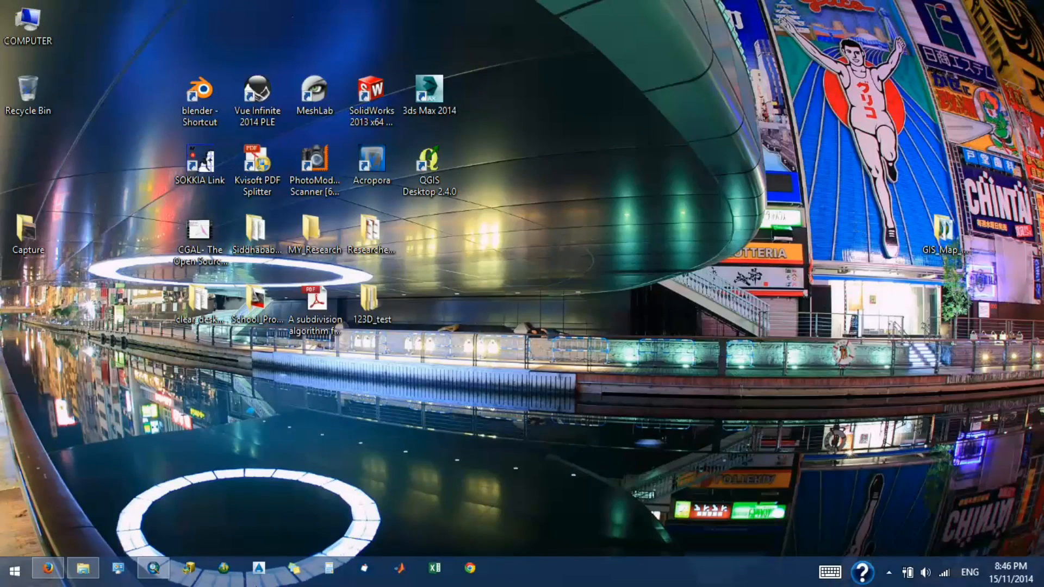
{"action": "left_click", "coordinate": [153, 568]}
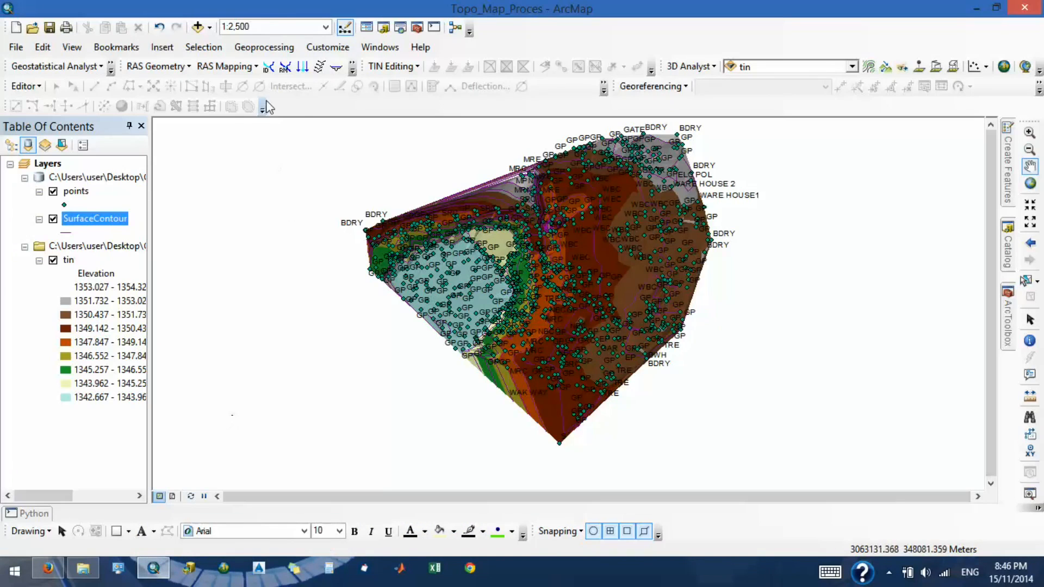
{"action": "left_click", "coordinate": [898, 579]}
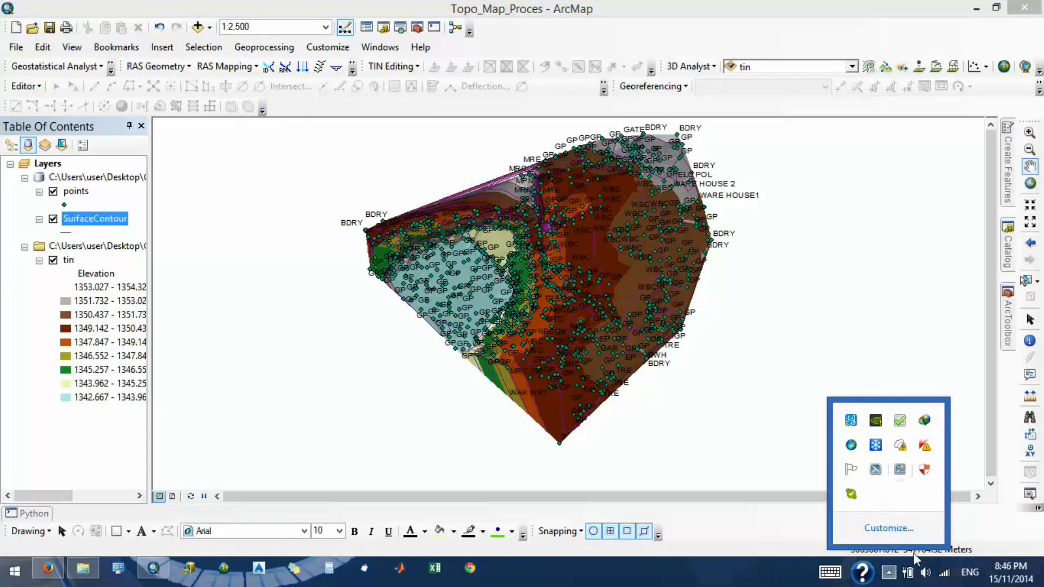